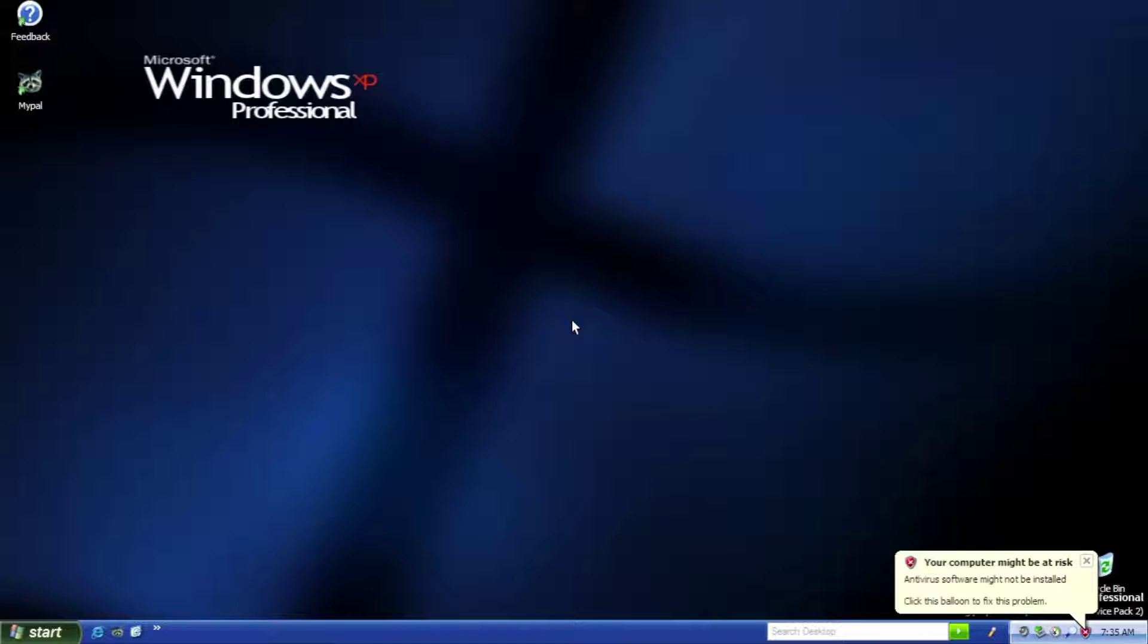
Dismiss the security notification, run winver to view the Windows version information, and close the About window
left_click(1085, 564)
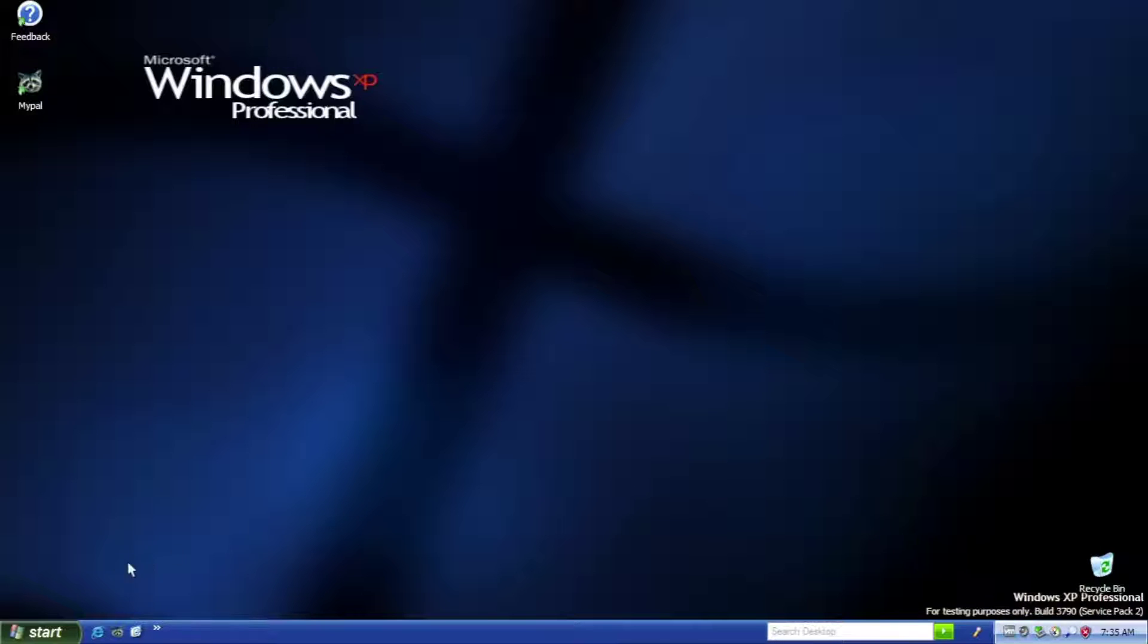
left_click(64, 631)
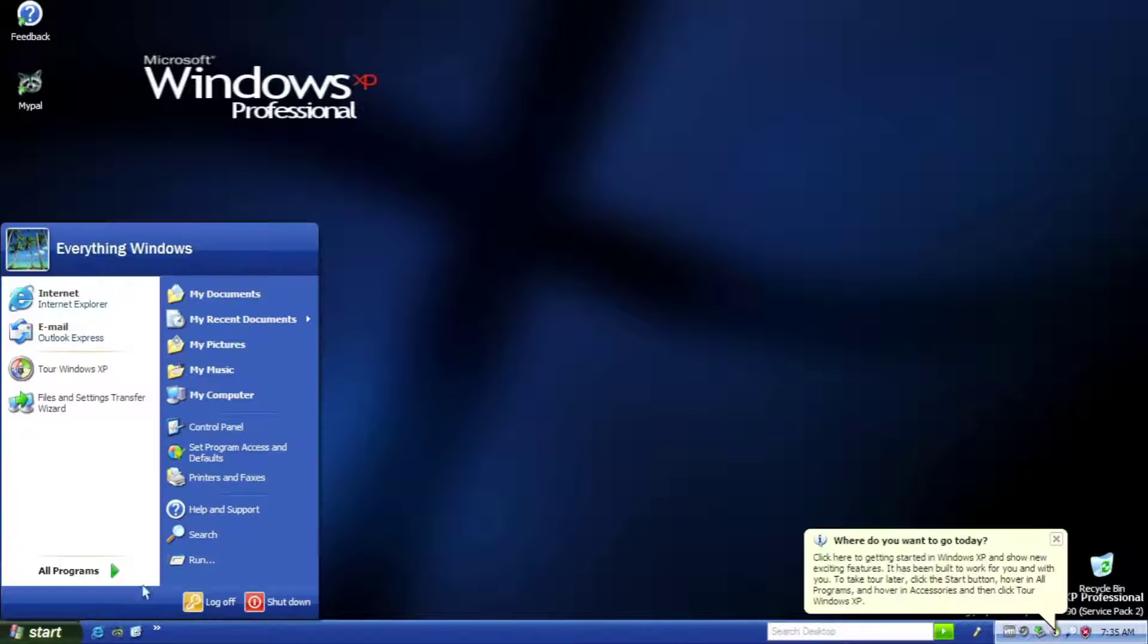
left_click(183, 565)
type("winver")
key("Return")
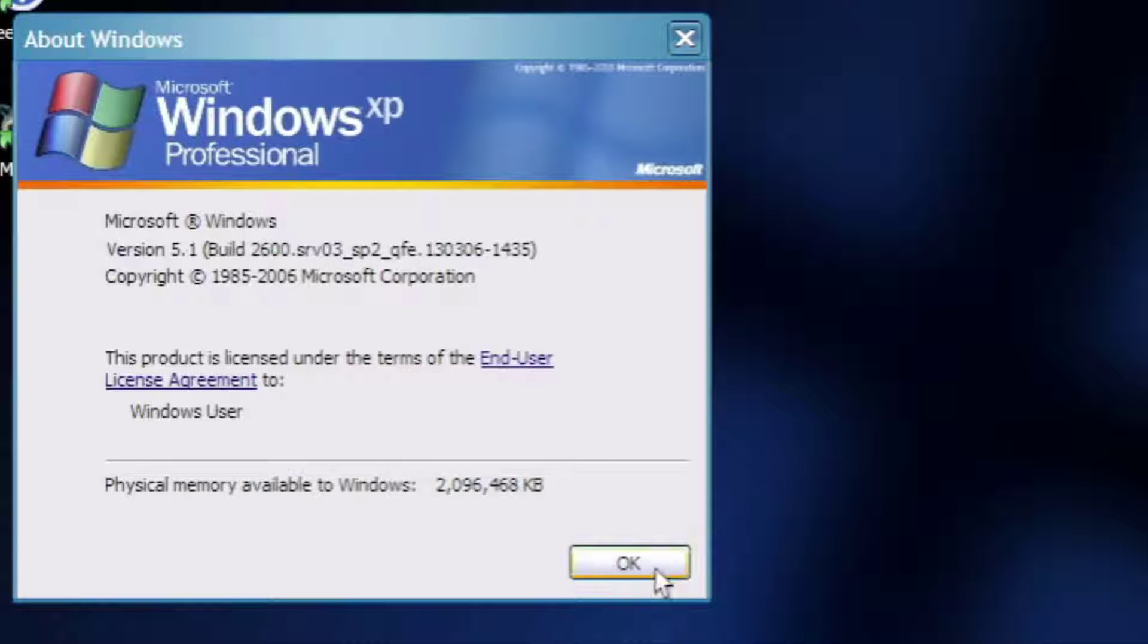
left_click(622, 359)
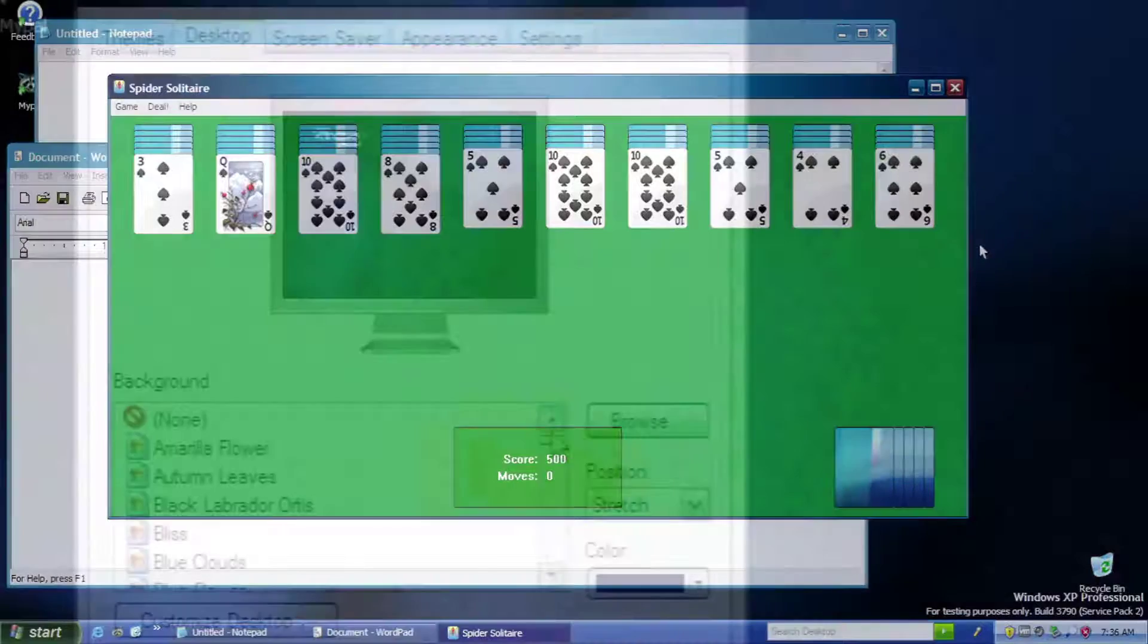
Browse the background list, apply the Bliss wallpaper, and move the Display Properties dialog aside to view it
scroll(551, 453, "down", 4)
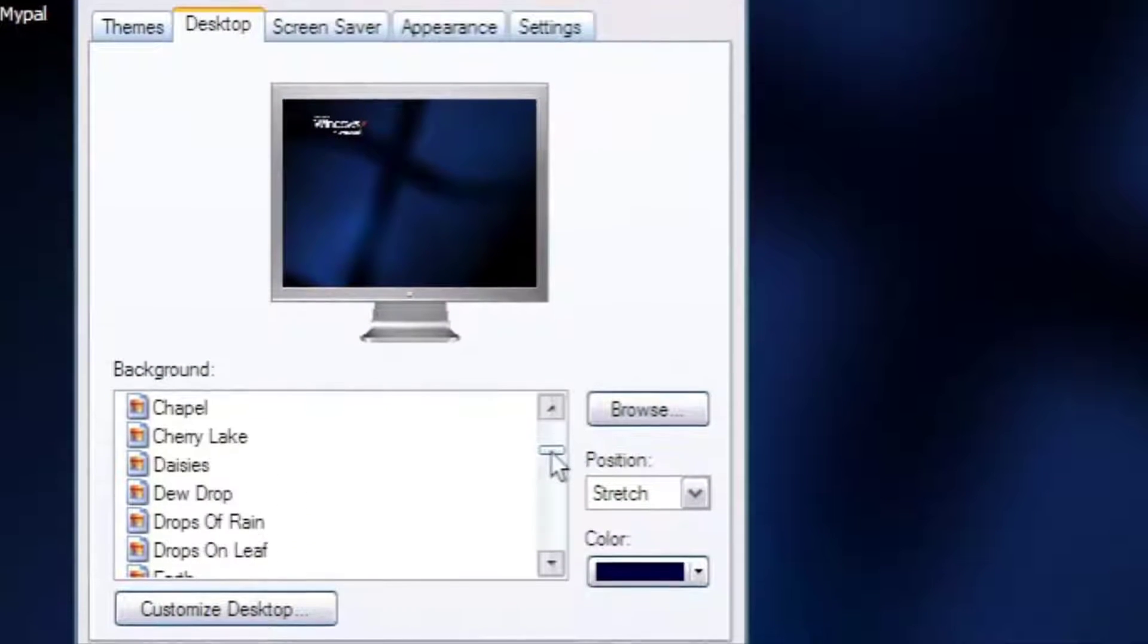
left_click_drag(551, 453, 554, 489)
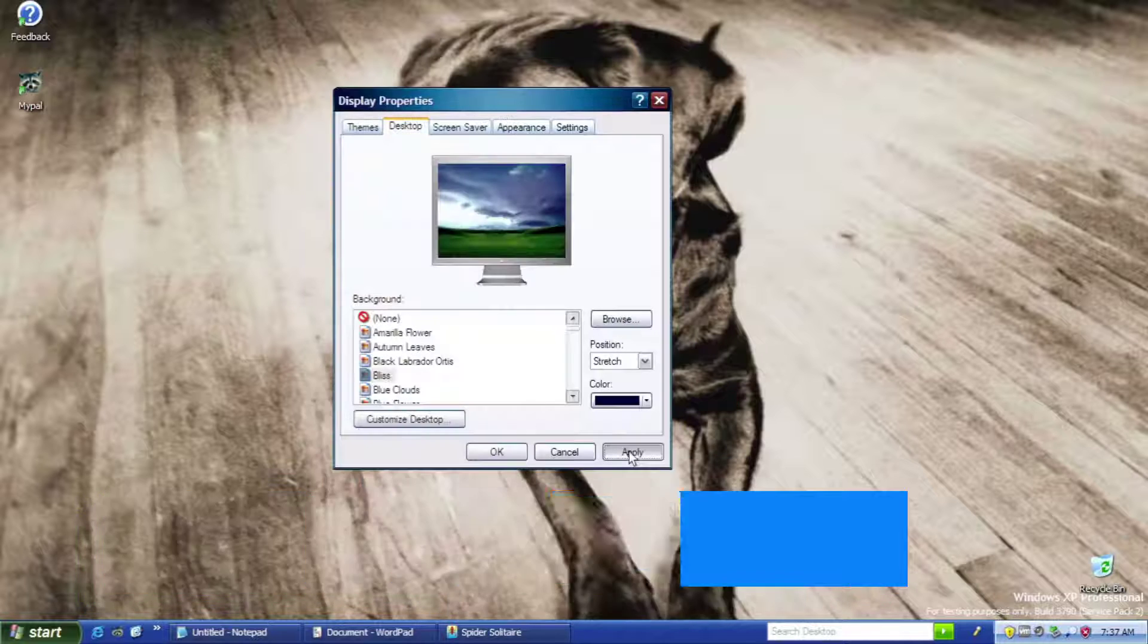
left_click(630, 453)
left_click_drag(536, 109, 697, 595)
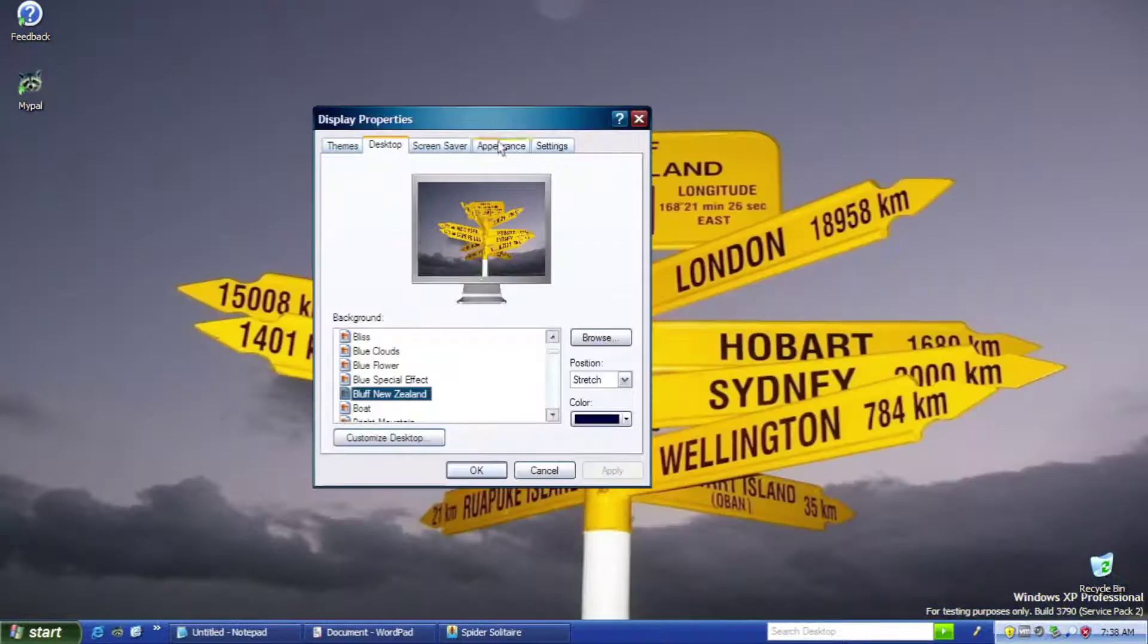
Try the Bluff New Zealand, Boat, Bright Mountain and Chapel wallpapers, moving the dialog out of the way to view each
left_click_drag(492, 116, 722, 576)
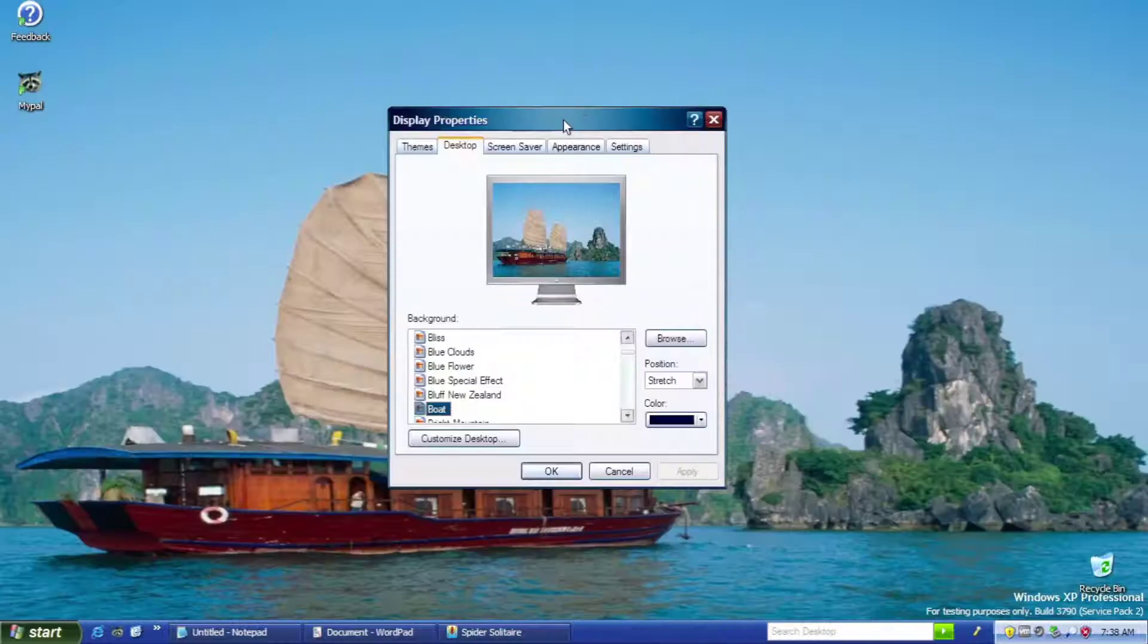
left_click_drag(563, 120, 668, 536)
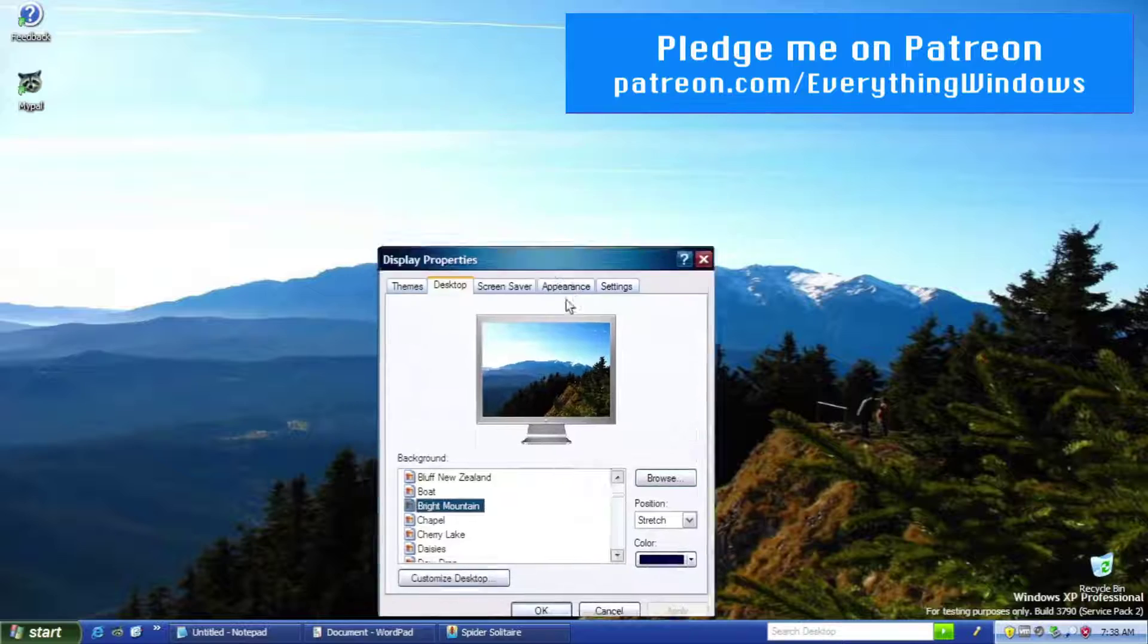
left_click_drag(562, 259, 658, 596)
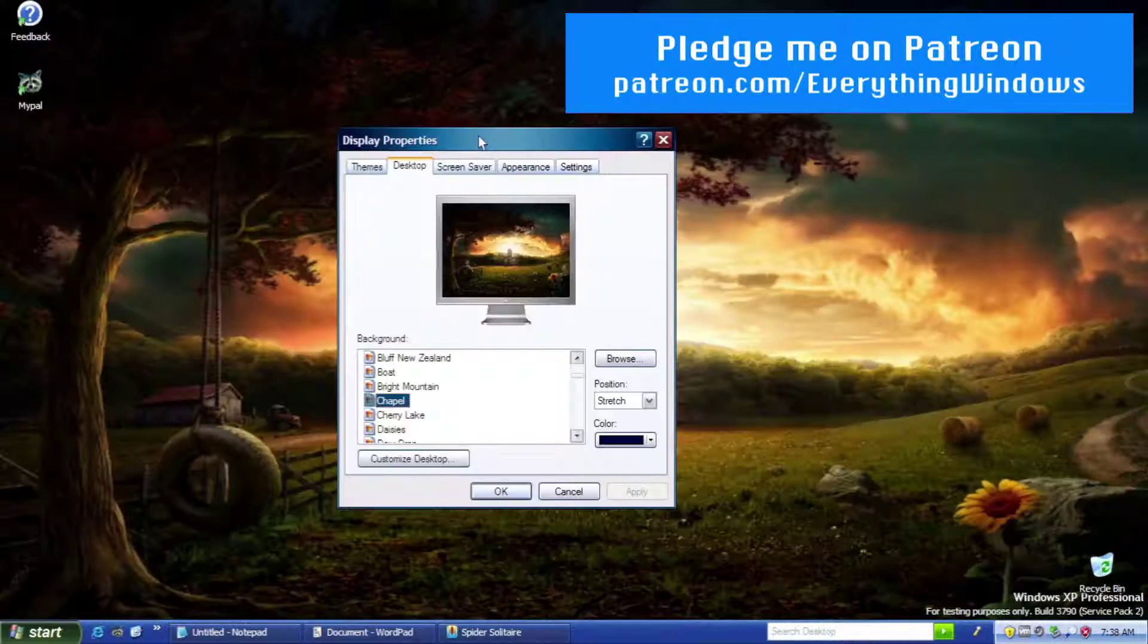
left_click_drag(478, 136, 658, 549)
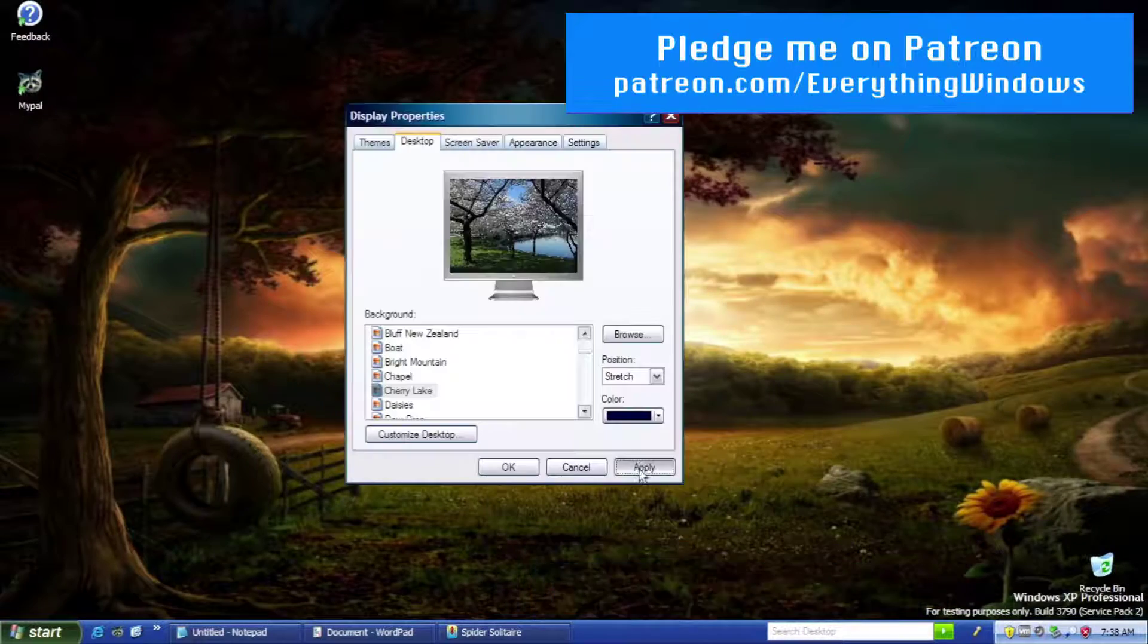
Apply the Cherry Lake, Daisies, Drops Of Rain, Drops On Leaf and Earth wallpapers in turn, moving the dialog aside for each
left_click(644, 466)
left_click_drag(522, 130, 636, 487)
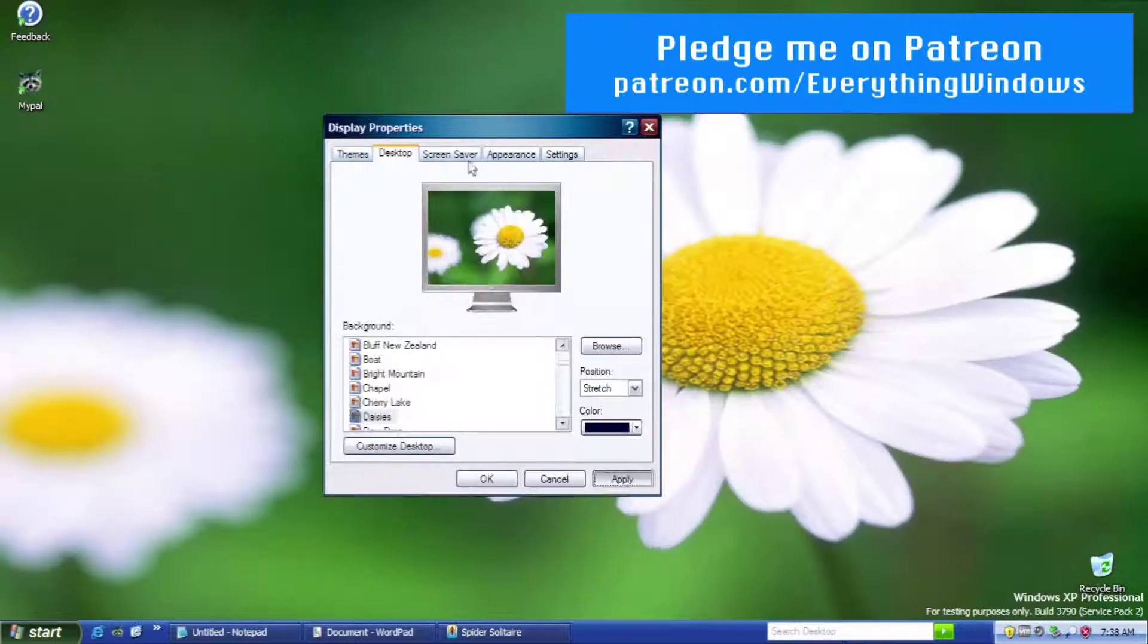
left_click_drag(473, 127, 664, 608)
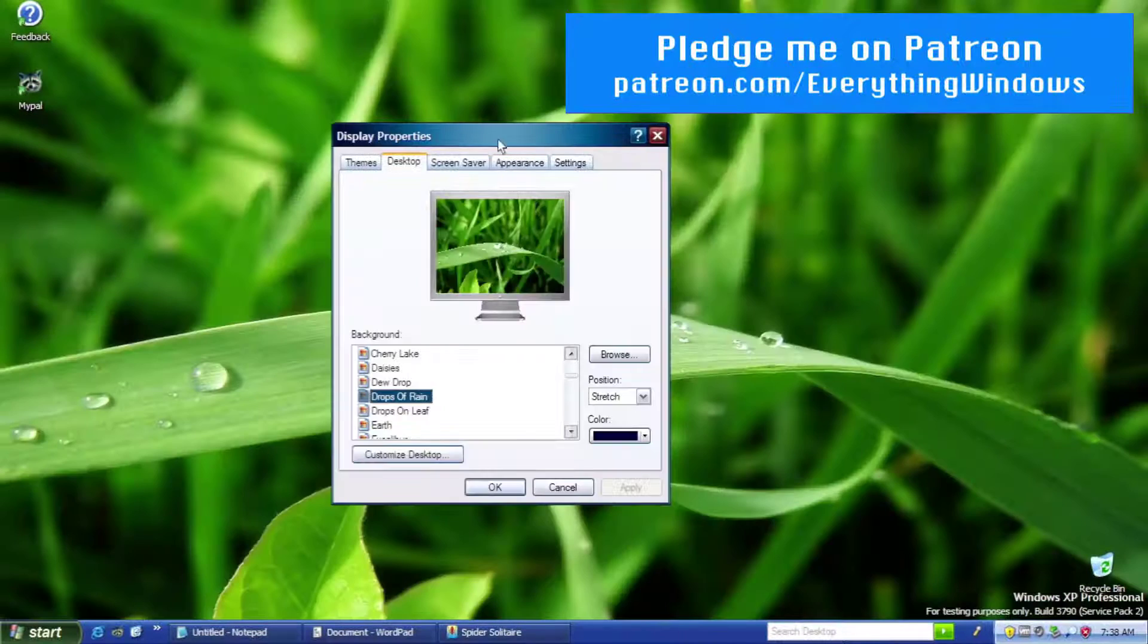
left_click_drag(507, 154, 668, 562)
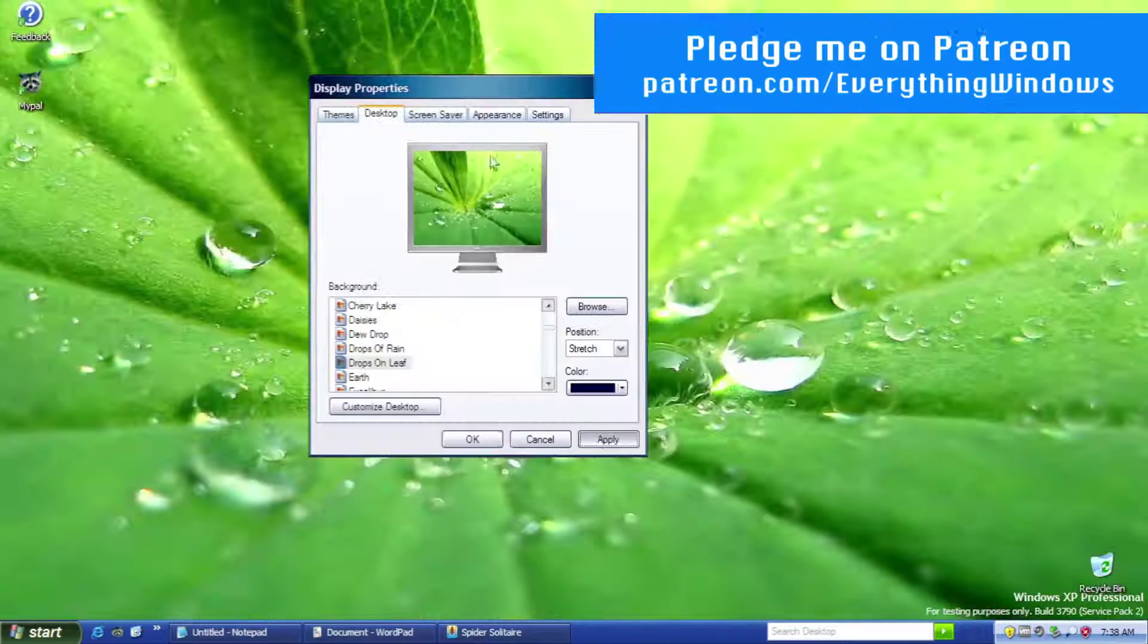
left_click(604, 438)
left_click_drag(469, 63, 615, 479)
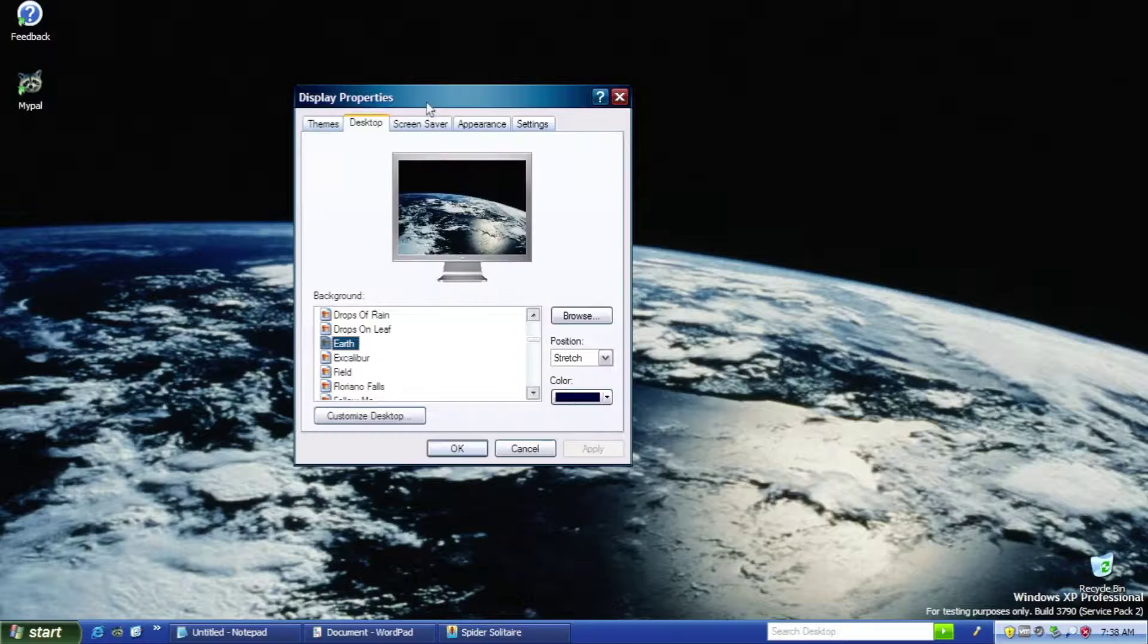
left_click_drag(431, 101, 515, 417)
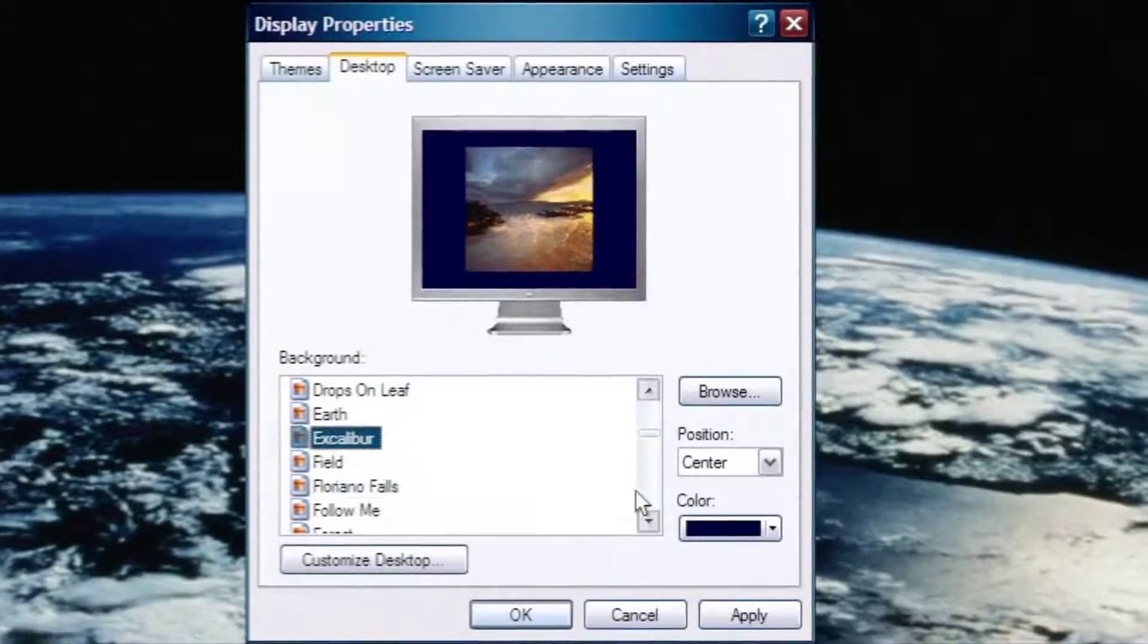
Preview the remaining desktop backgrounds one by one, starting after Excalibur and going down the list
key("Down")
key("Down")
key("Down")
key("Down")
key("Down")
key("Down")
key("Down")
key("Down")
key("Down")
key("Down")
key("Down")
key("Down")
key("Down")
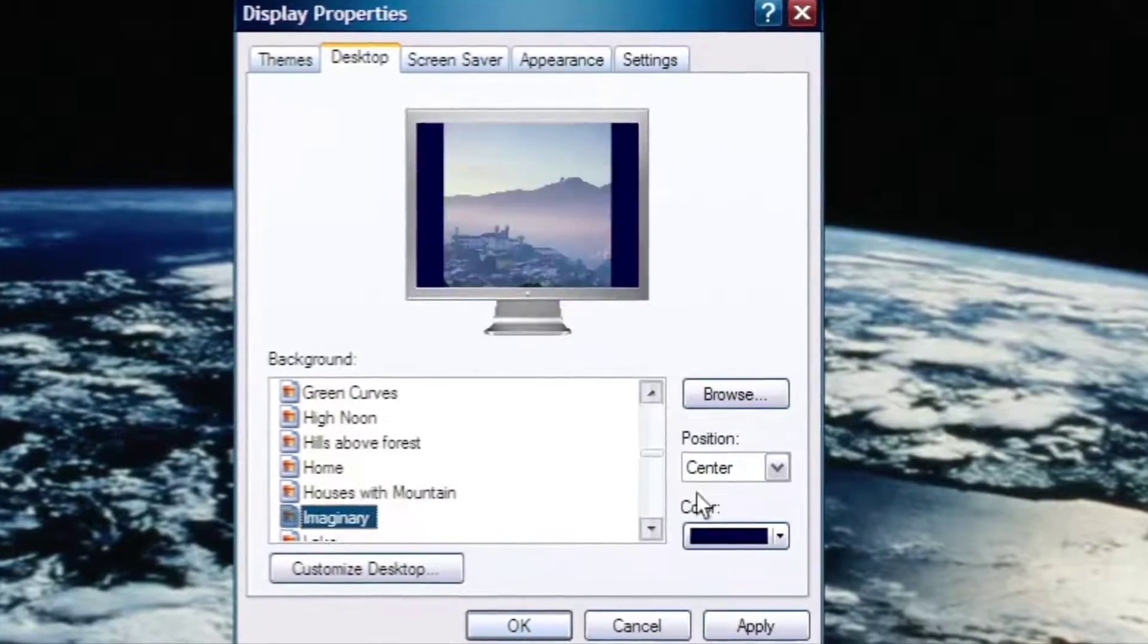
key("Down")
key("Down")
key("Down")
key("Down")
key("Down")
key("Down")
key("Down")
key("Down")
key("Down")
key("Down")
key("Down")
key("Down")
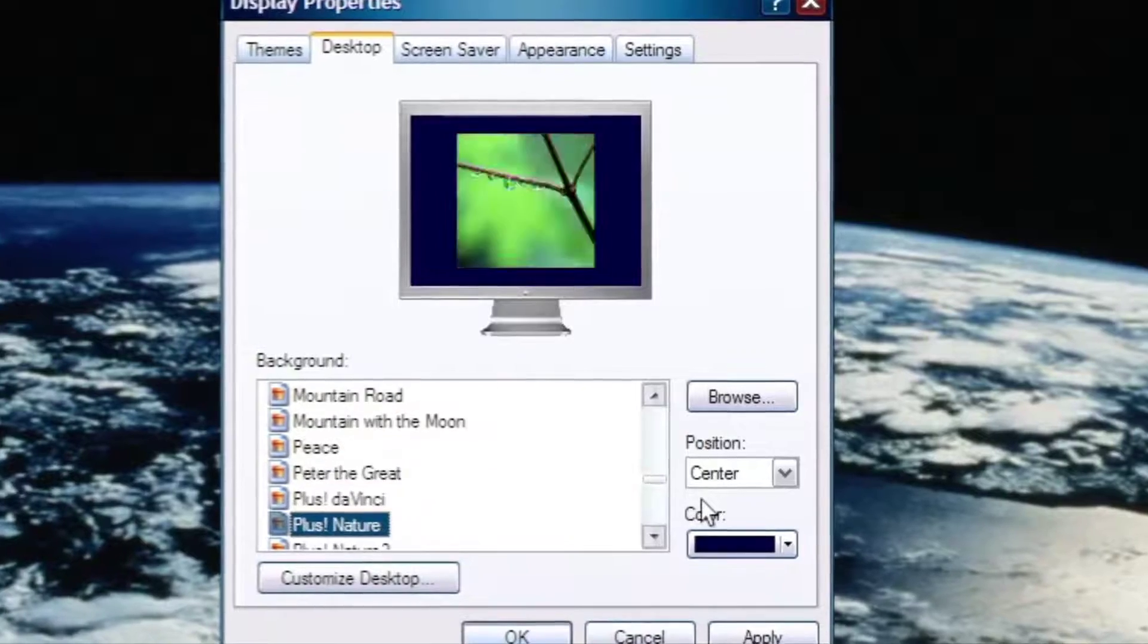
key("Down")
key("Down")
key("Down")
key("Down")
key("Down")
key("Down")
key("Down")
key("Down")
key("Down")
key("Down")
key("Down")
key("Down")
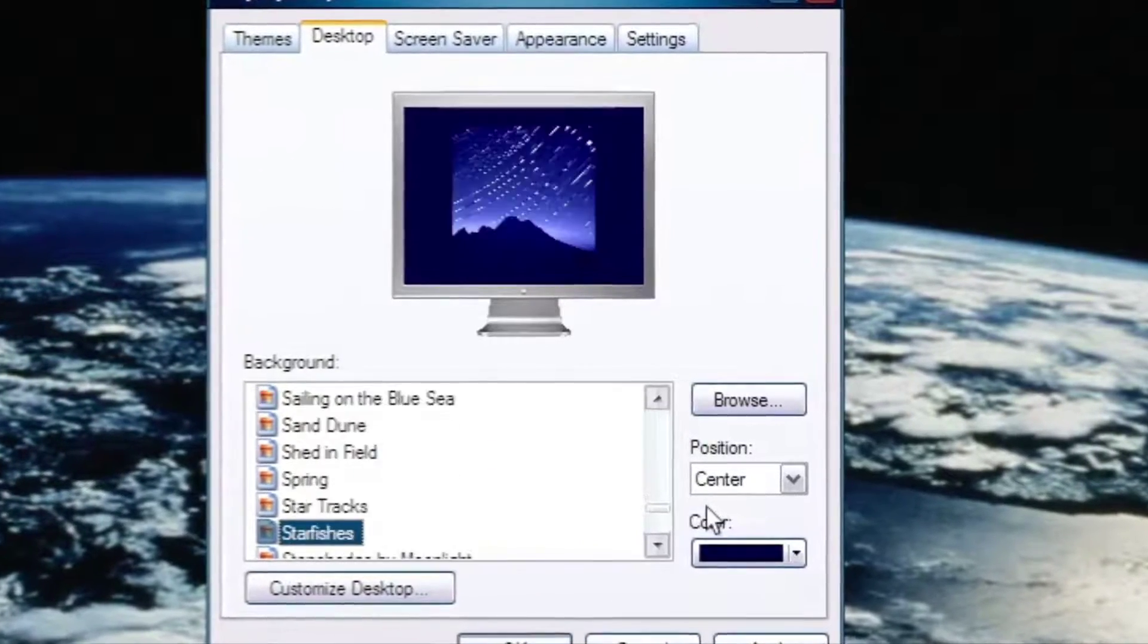
key("Down")
key("Down")
key("Down")
key("Down")
key("Down")
key("Down")
key("Down")
key("Down")
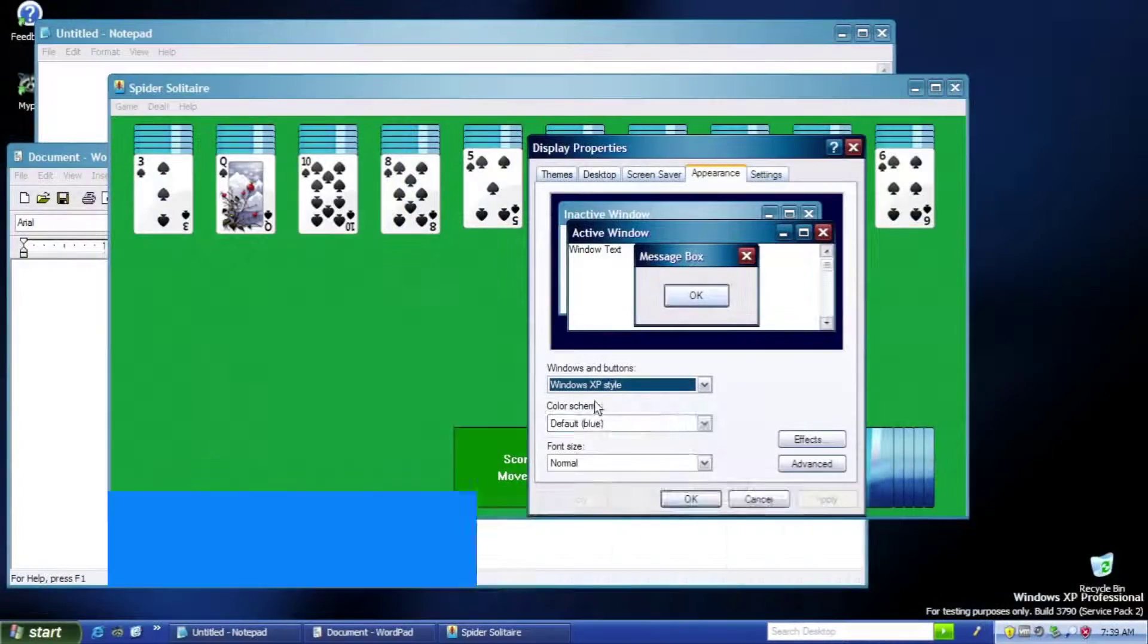
Apply the Green color scheme to the Windows XP style
left_click(622, 424)
left_click(658, 450)
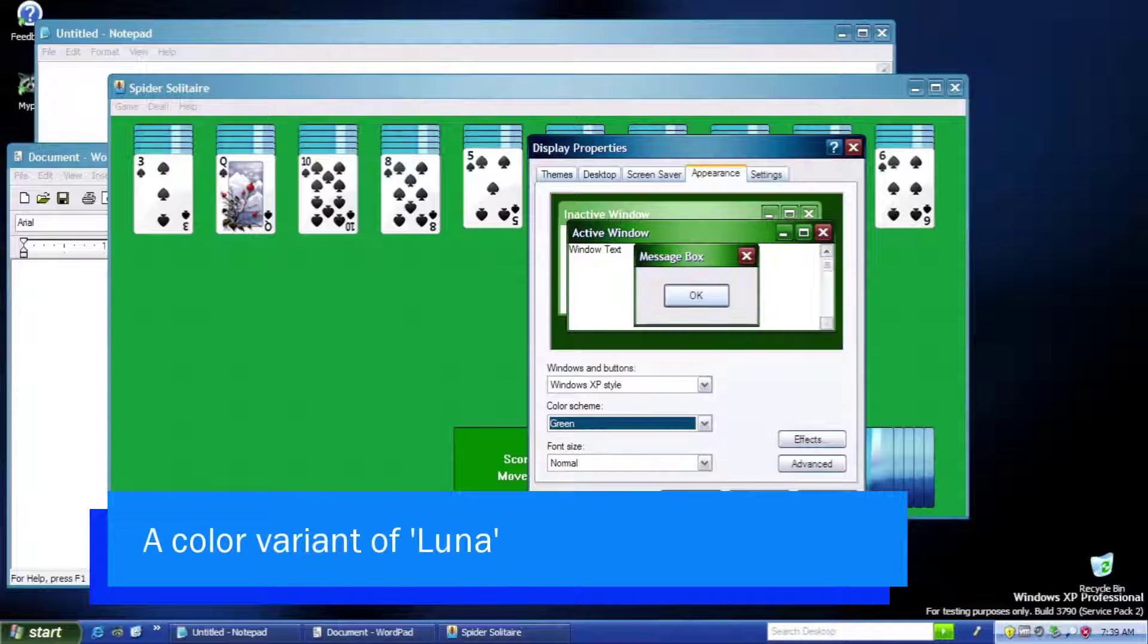
key("alt+a")
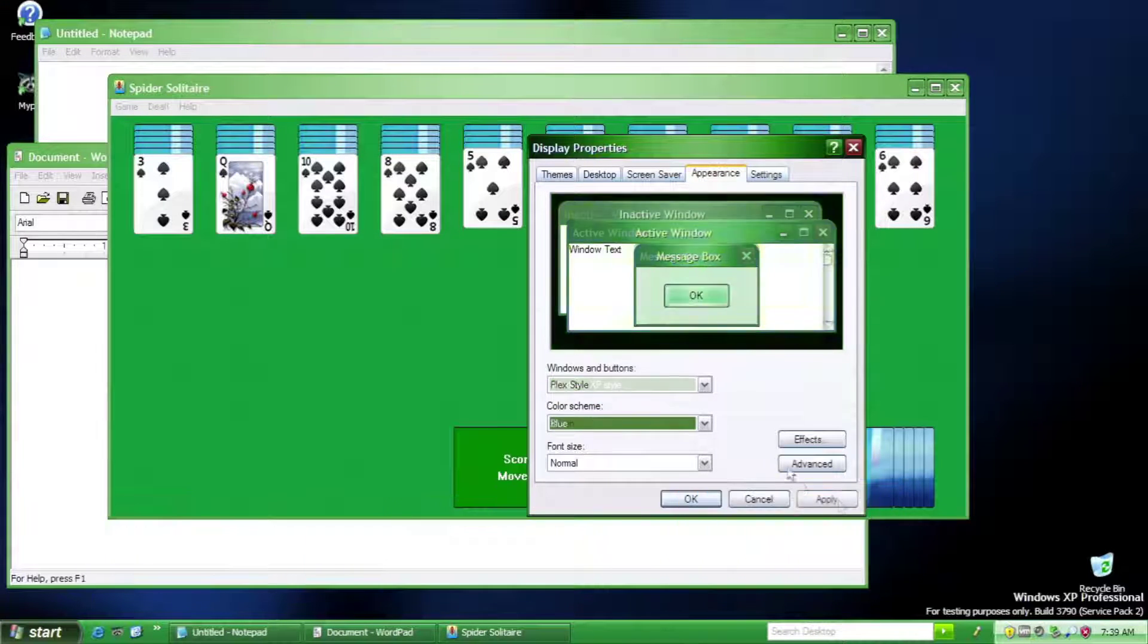
Apply Plex Style in the Blue color scheme, and switch it to the Green color scheme
left_click(837, 501)
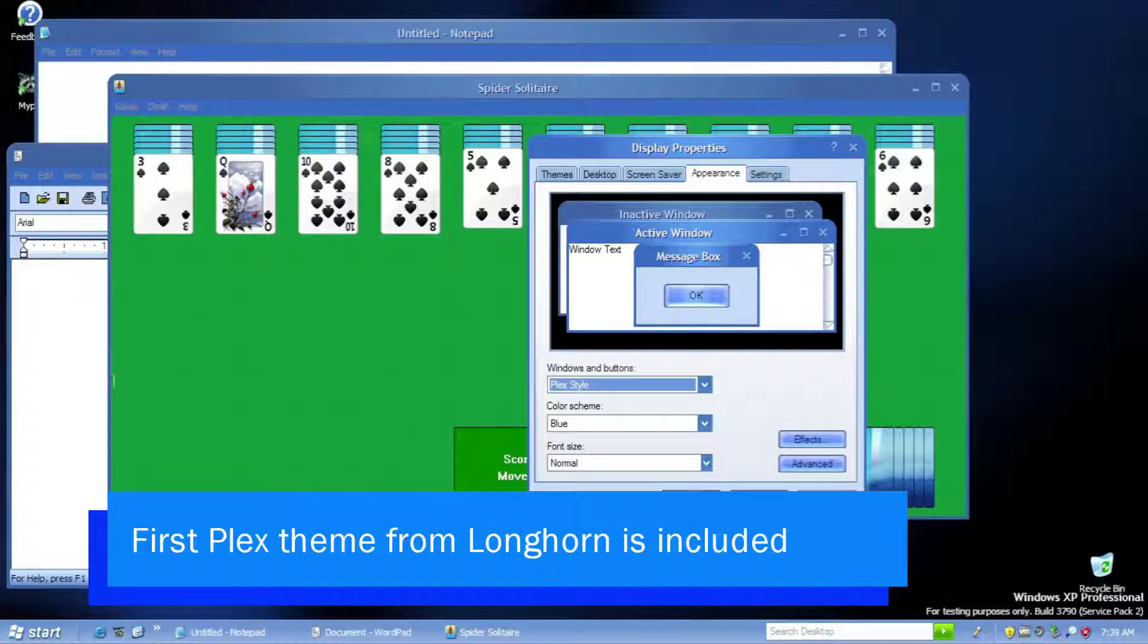
left_click(556, 424)
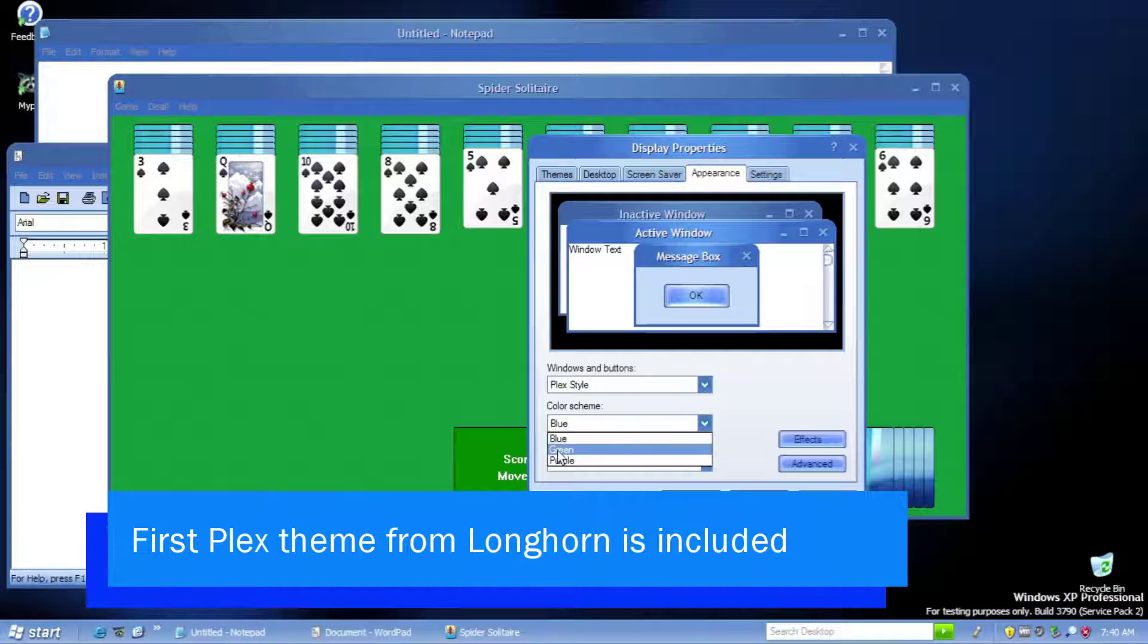
left_click(561, 450)
left_click(827, 499)
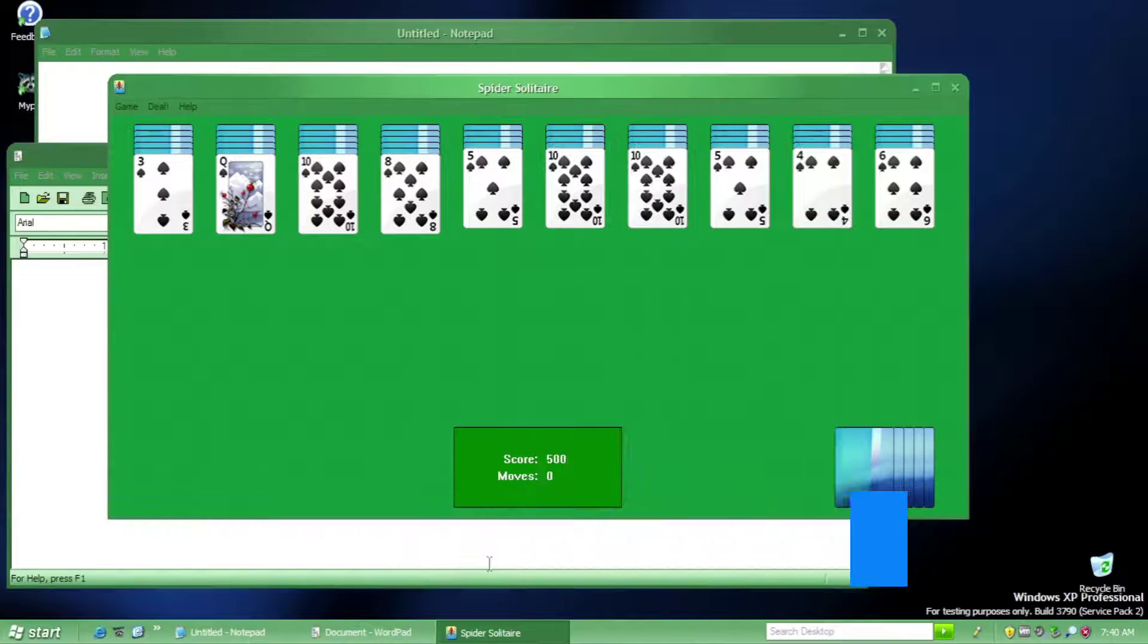
Bring Spider Solitaire forward and cycle through the open windows in the task switcher to view its Plex design
left_click(526, 634)
key("alt+Tab")
key("alt+Tab")
key("alt+Tab")
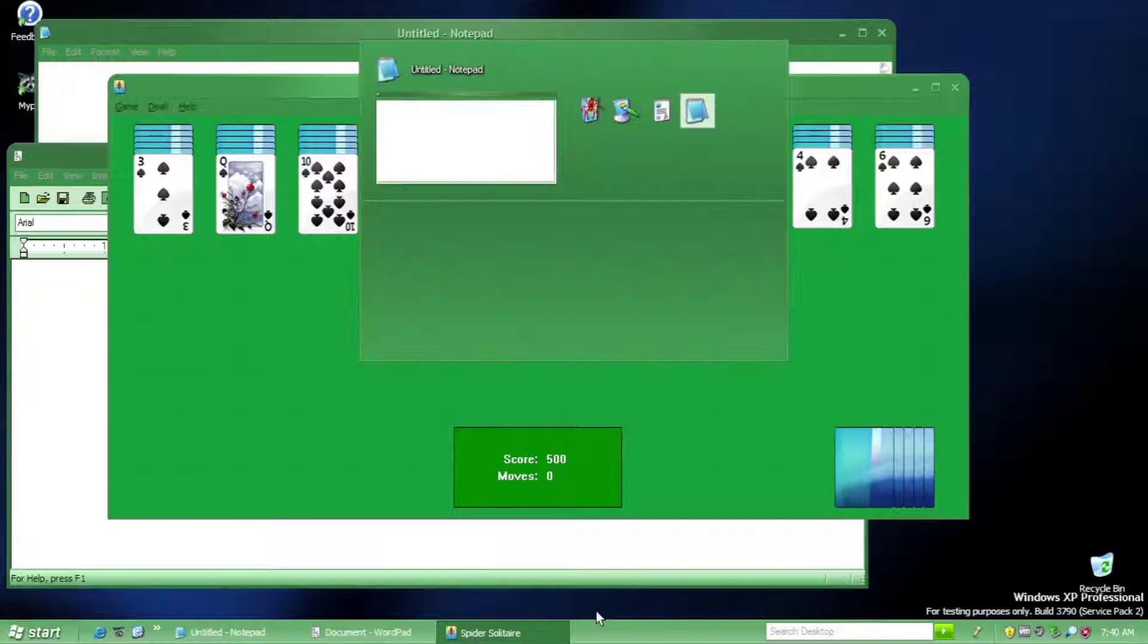
key("alt+Tab")
Apply the Purple color scheme to Plex Style
left_click(635, 423)
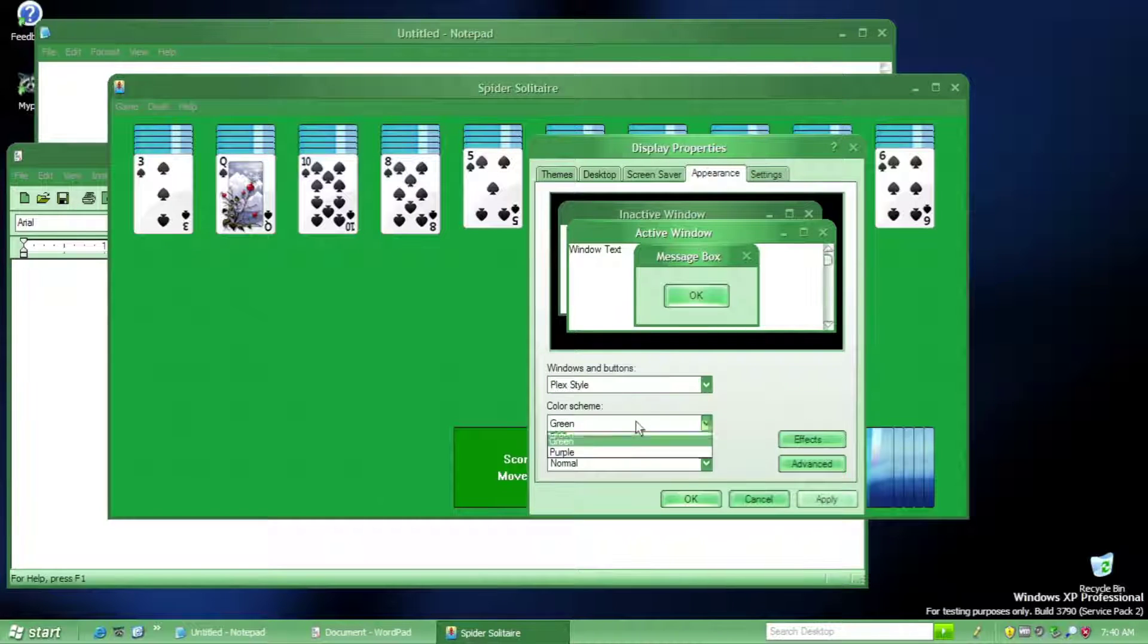
left_click(615, 461)
left_click(815, 494)
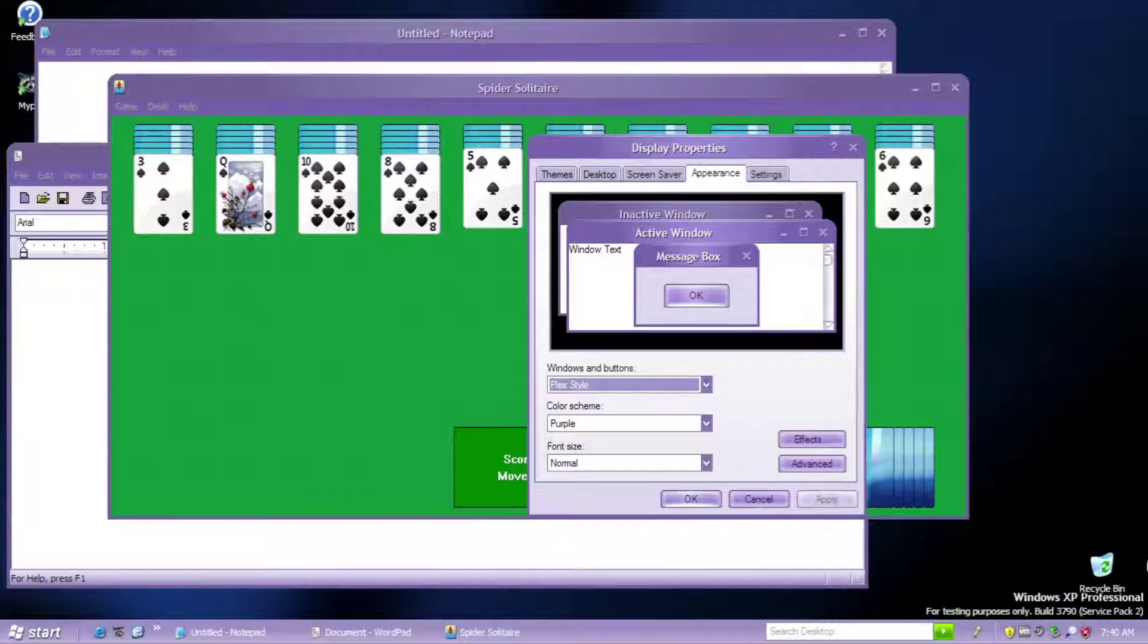
Change the windows and buttons style to Plex 2 style and apply it with the Blue 1 color scheme
left_click(583, 388)
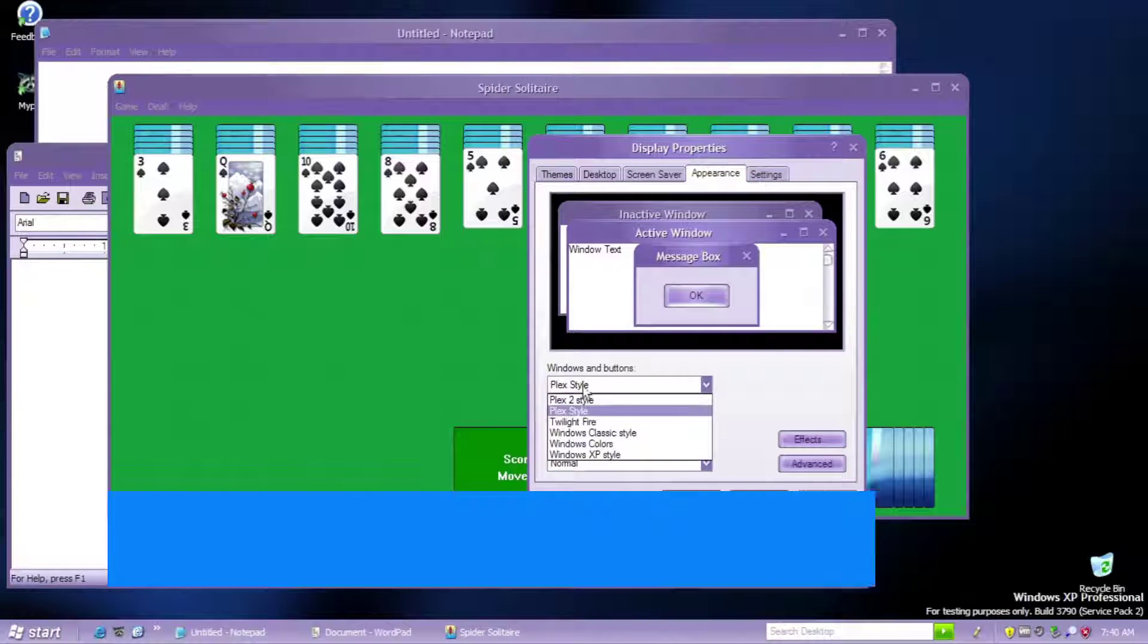
left_click(574, 399)
left_click(591, 424)
left_click(592, 424)
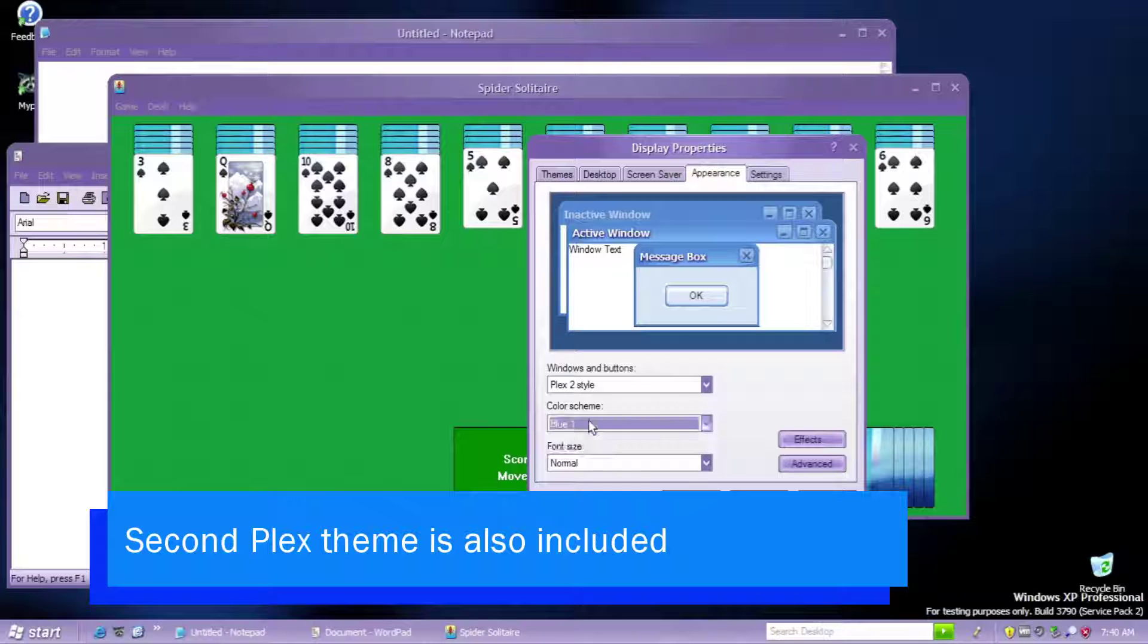
left_click(826, 489)
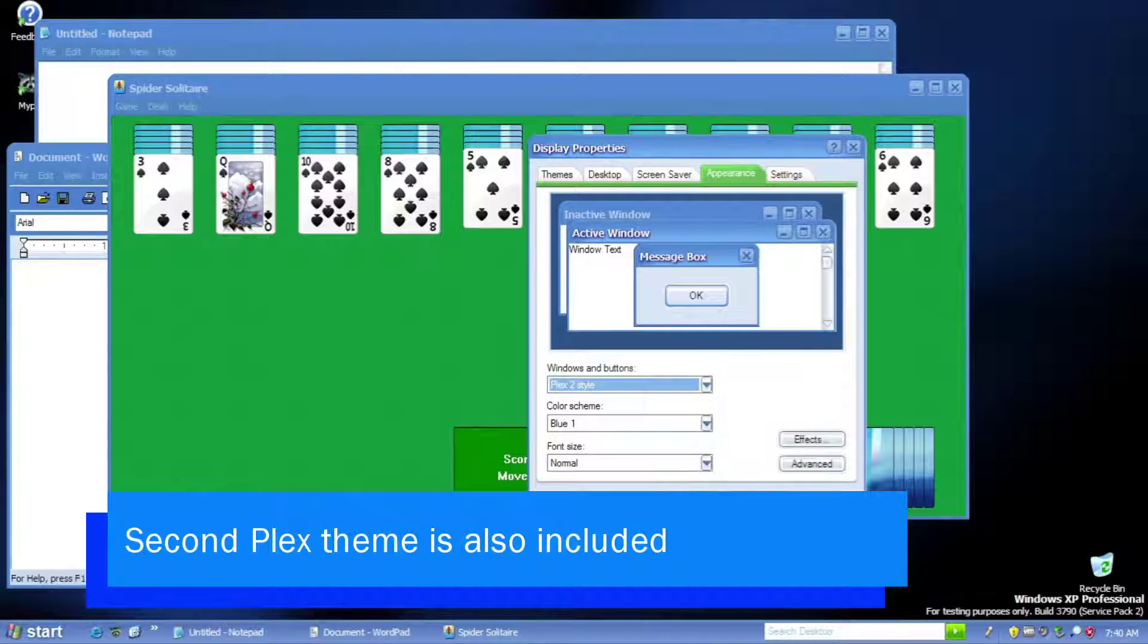
Apply the Blue 2 color scheme to Plex 2 style
left_click(645, 419)
left_click(623, 448)
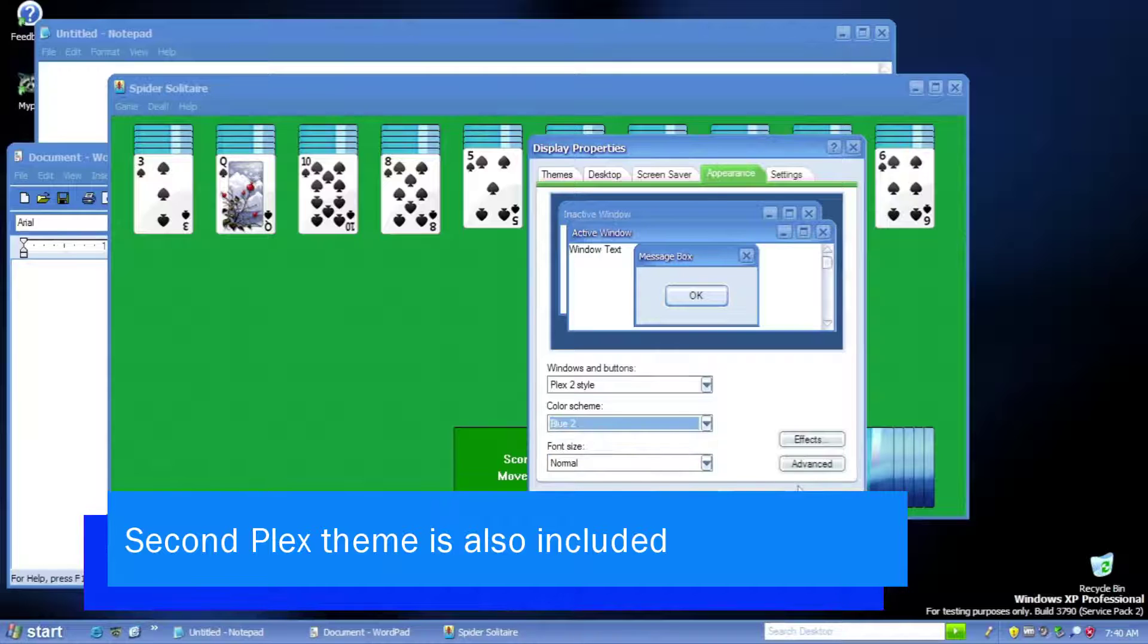
left_click(811, 499)
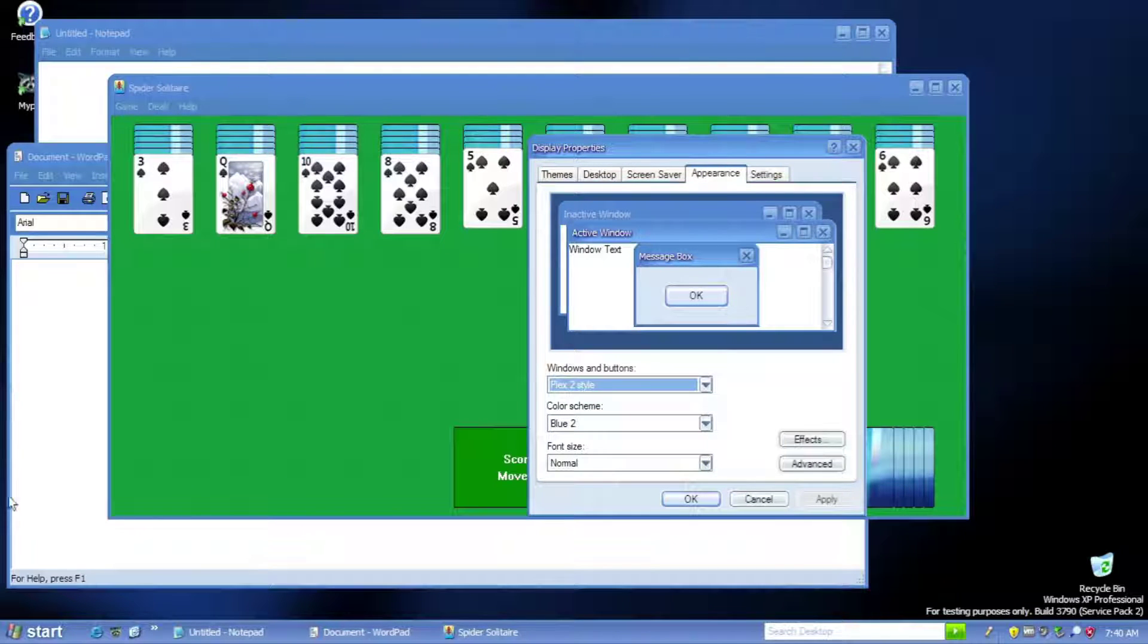
Change the windows and buttons style to Windows Colors and apply it with the Black color scheme
key("Down")
key("Tab")
key("Down")
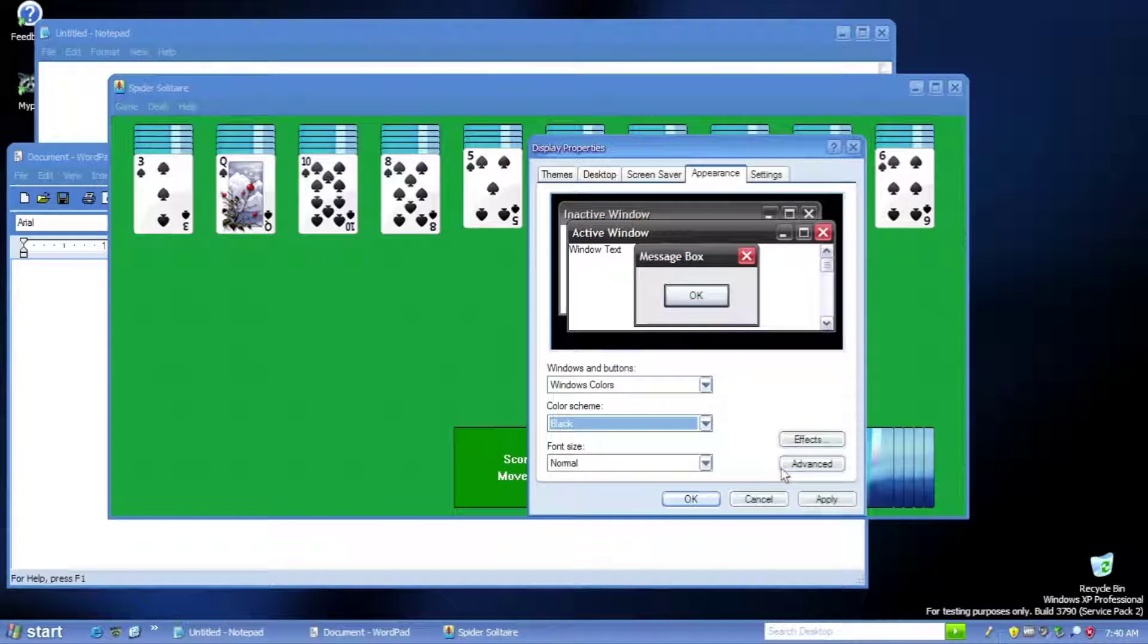
left_click(825, 501)
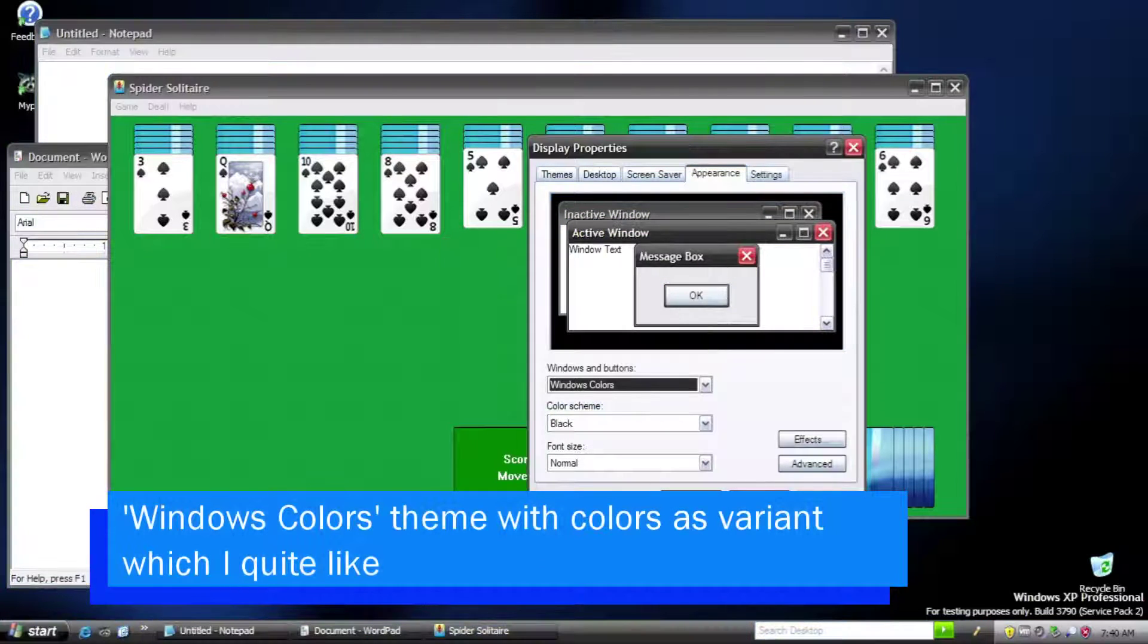
Apply the Ergo color scheme to the Windows Colors style, followed by the Green color scheme
left_click(685, 425)
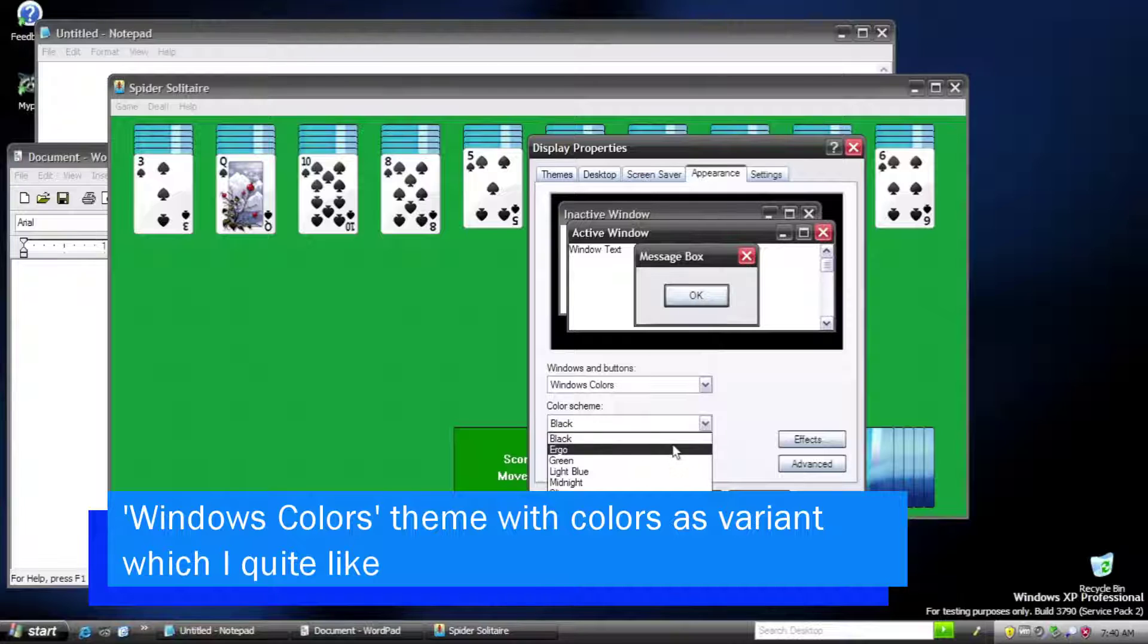
left_click(680, 450)
left_click(825, 500)
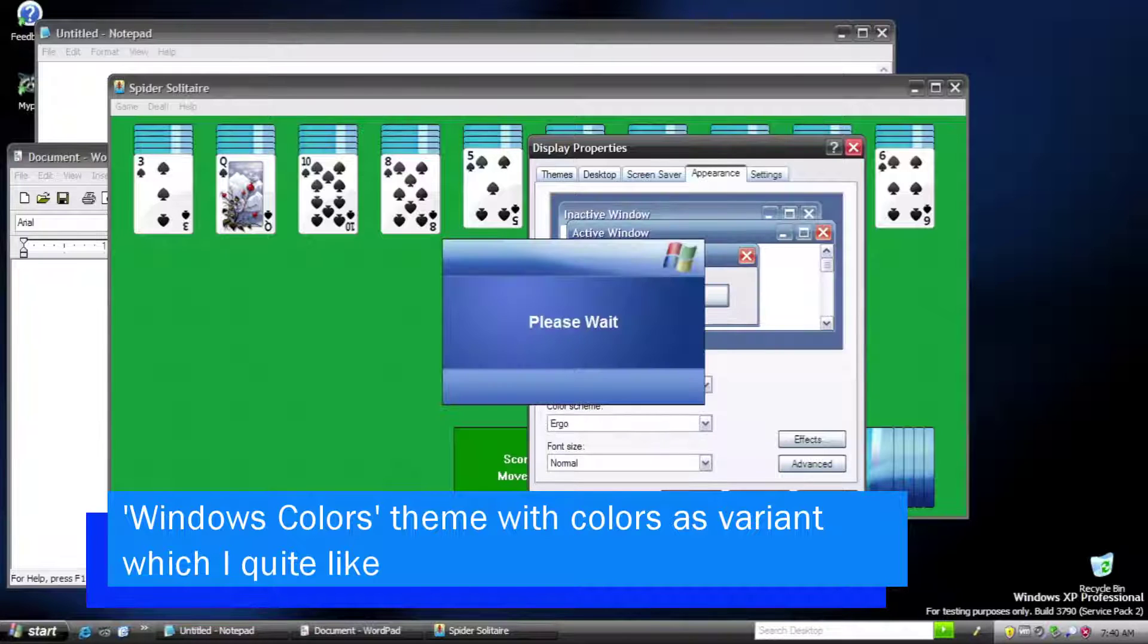
left_click(684, 425)
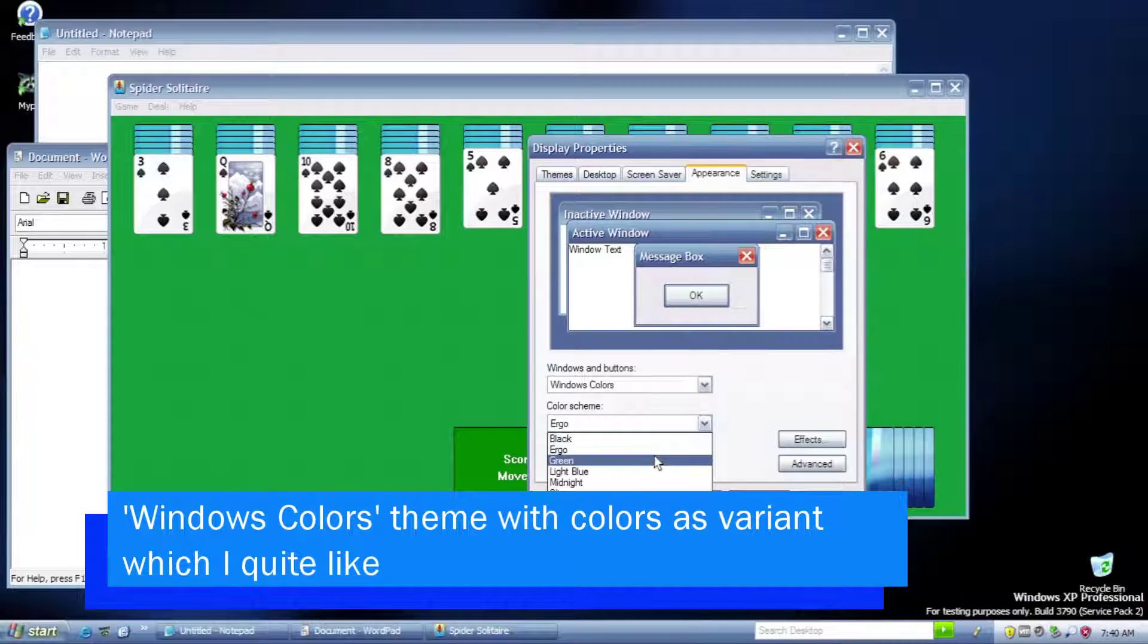
left_click(658, 460)
left_click(825, 501)
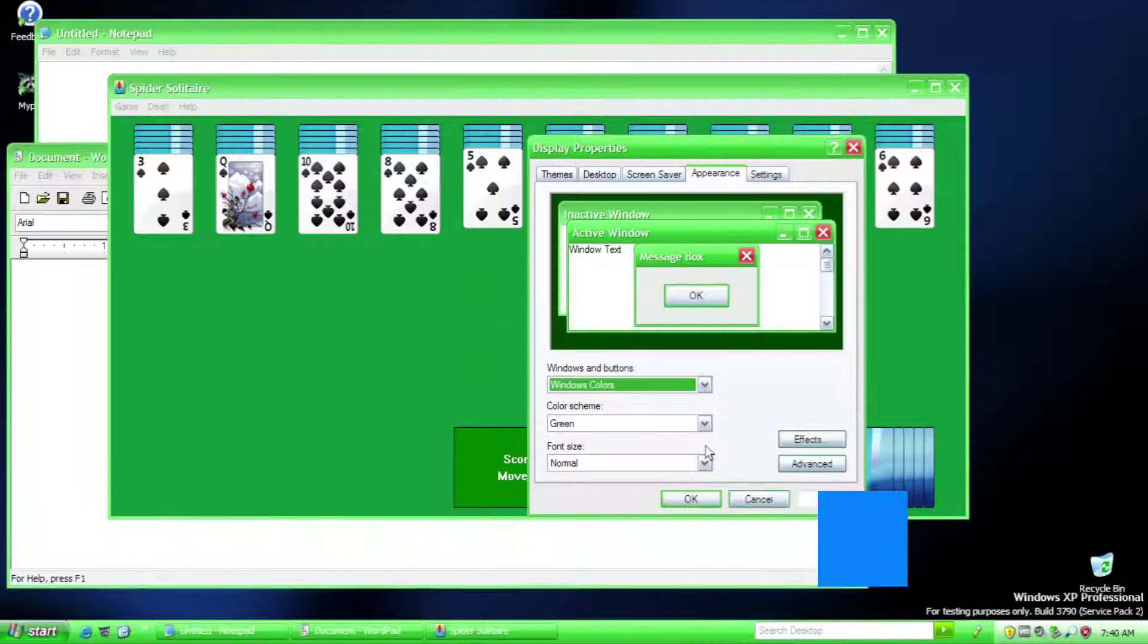
Apply the Light Blue color scheme to the Windows Colors style, followed by the Midnight color scheme
left_click(704, 424)
left_click(665, 471)
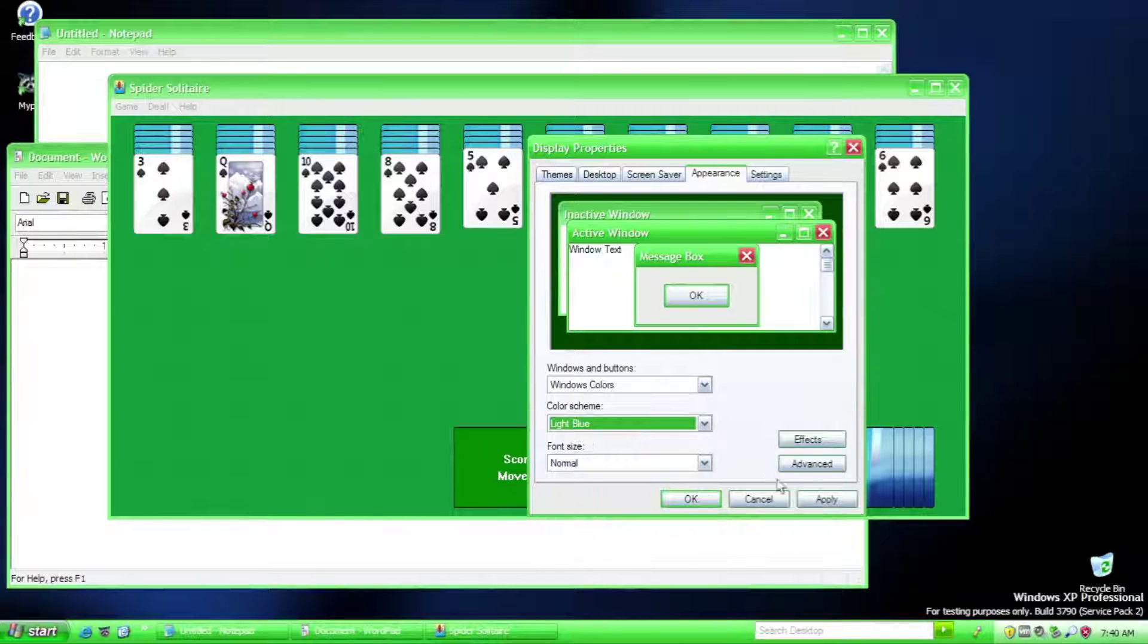
left_click(822, 501)
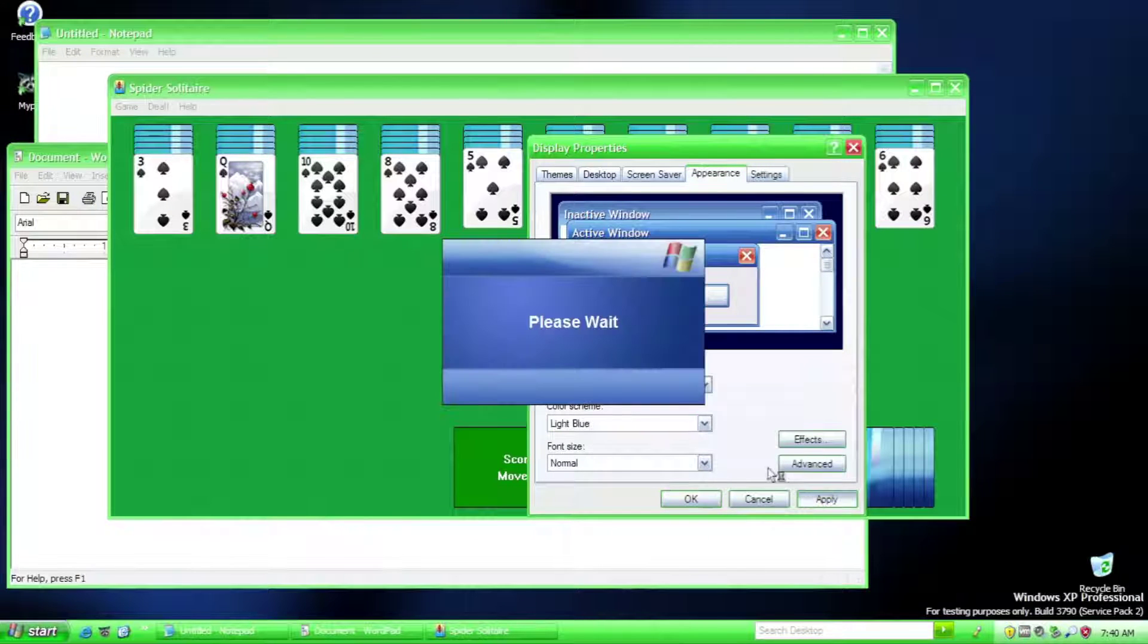
left_click(675, 425)
left_click(626, 480)
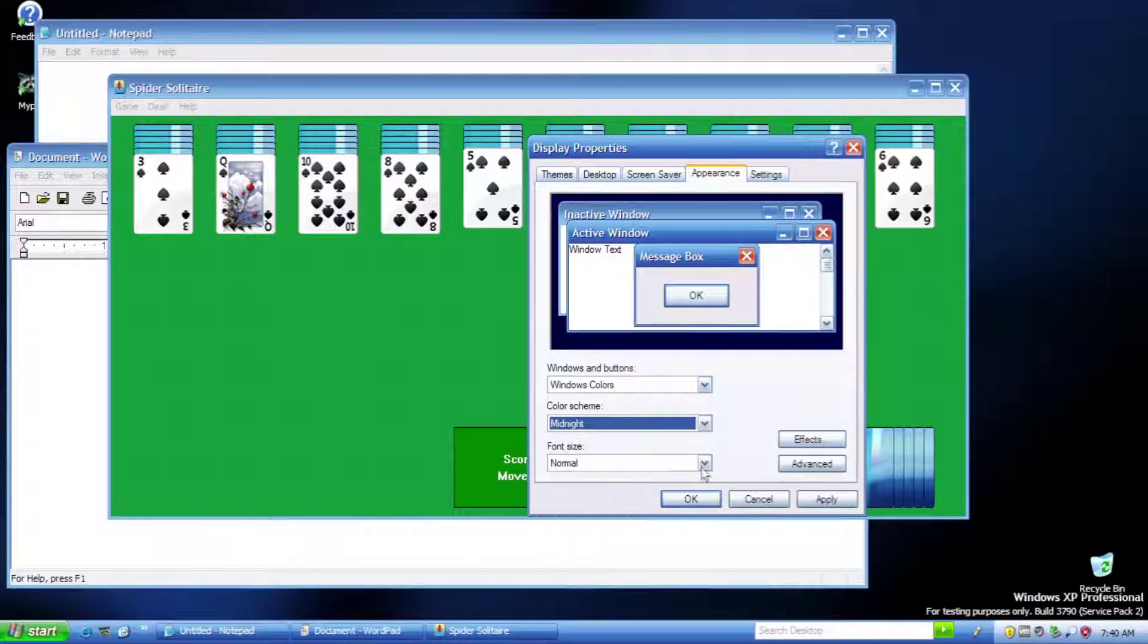
left_click(821, 500)
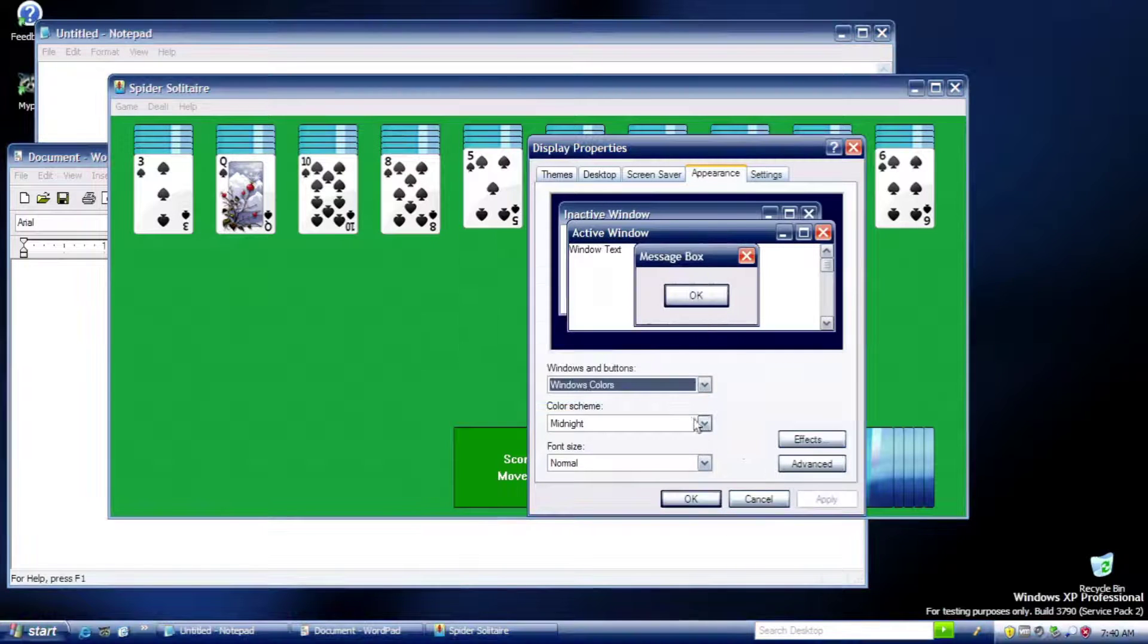
Apply the Olive color scheme to the Windows Colors style, followed by the Purple color scheme
left_click(703, 424)
left_click(644, 488)
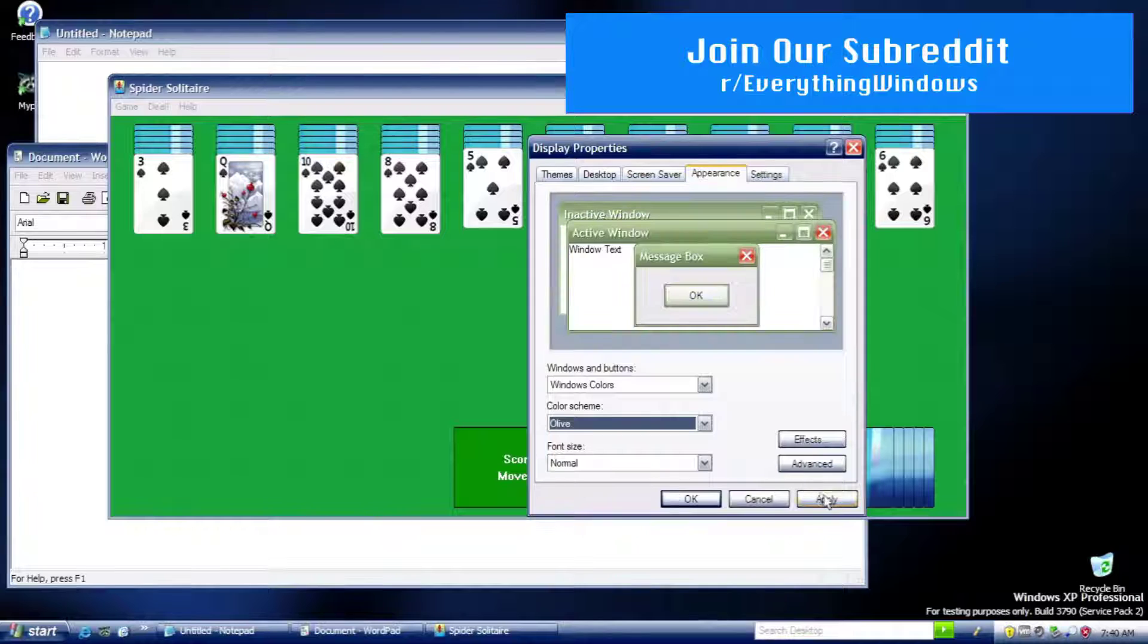
left_click(825, 500)
left_click(704, 423)
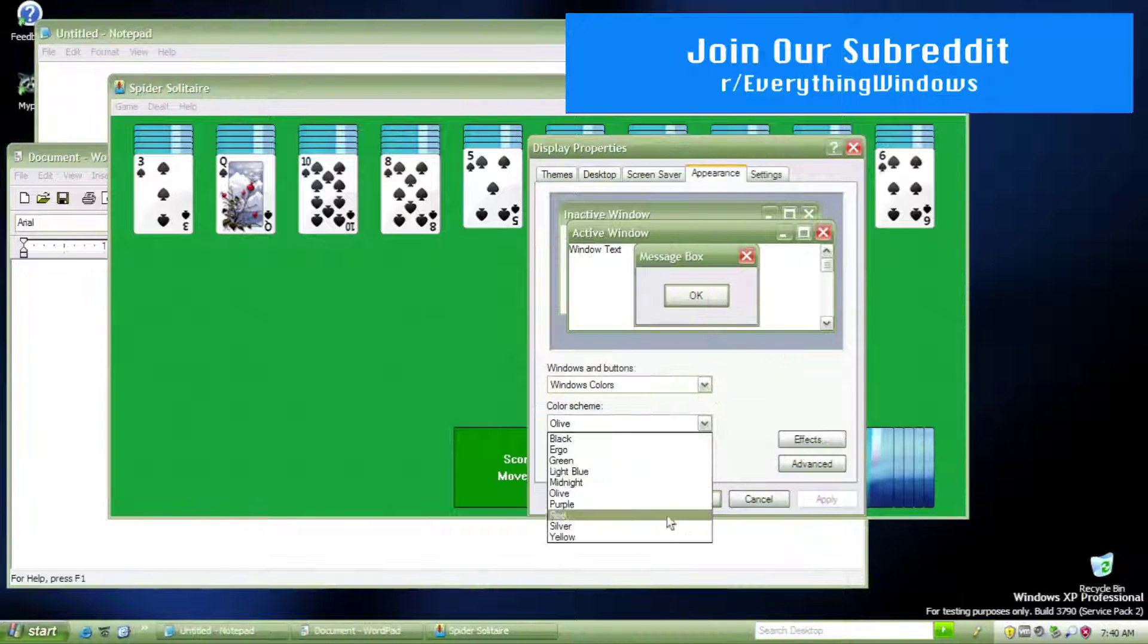
left_click(650, 502)
left_click(822, 500)
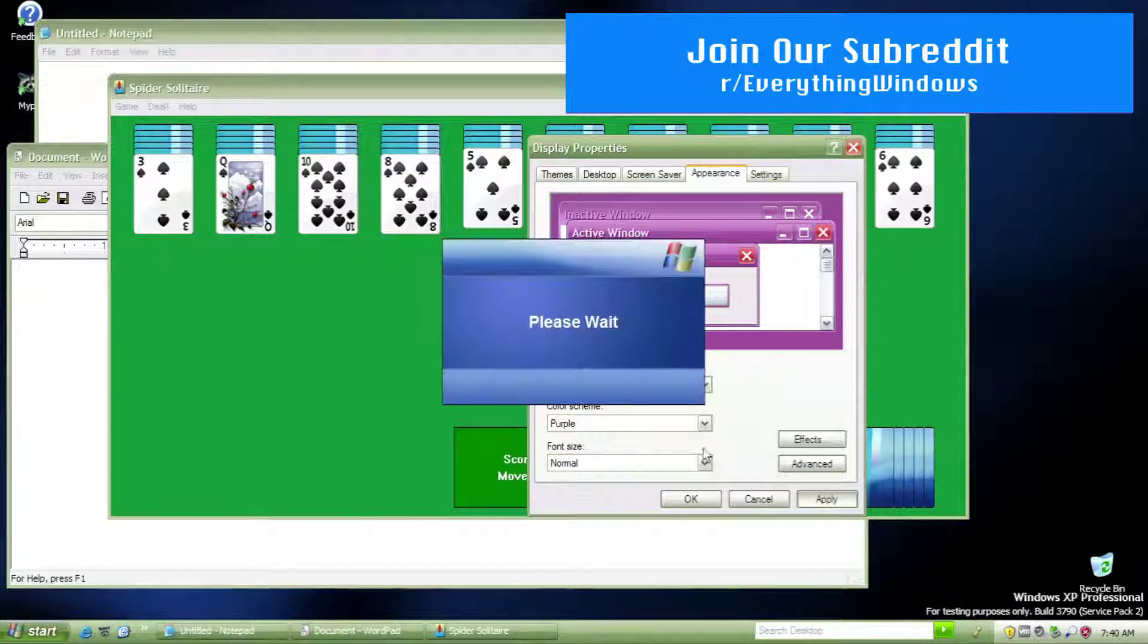
Apply the Red color scheme to the Windows Colors style, followed by the Silver color scheme
left_click(704, 424)
left_click(658, 514)
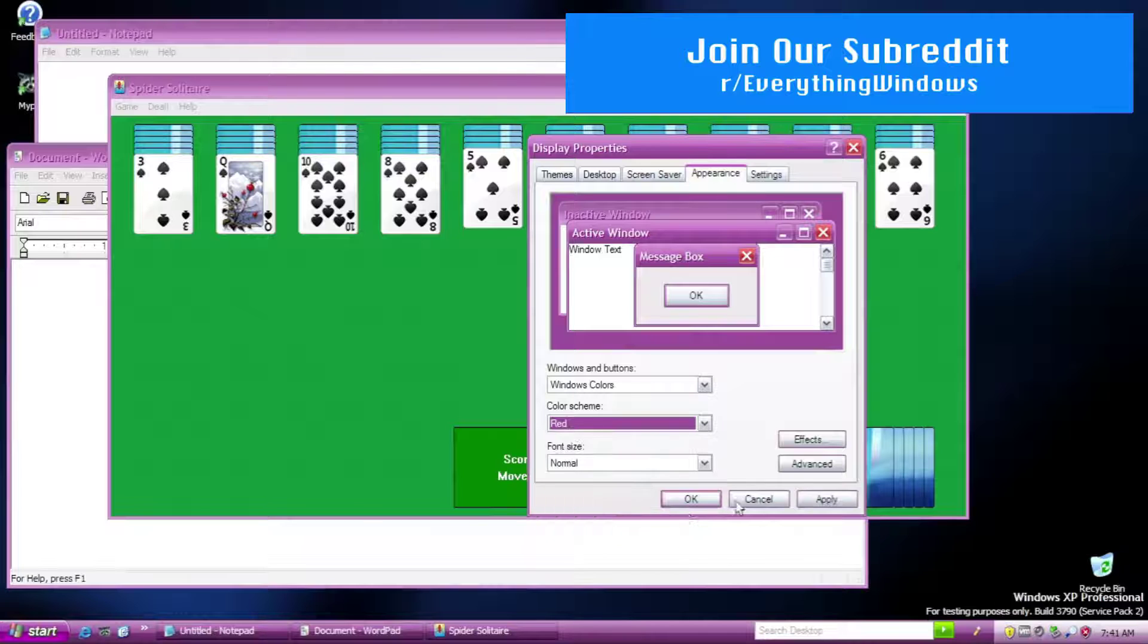
left_click(826, 499)
left_click(662, 425)
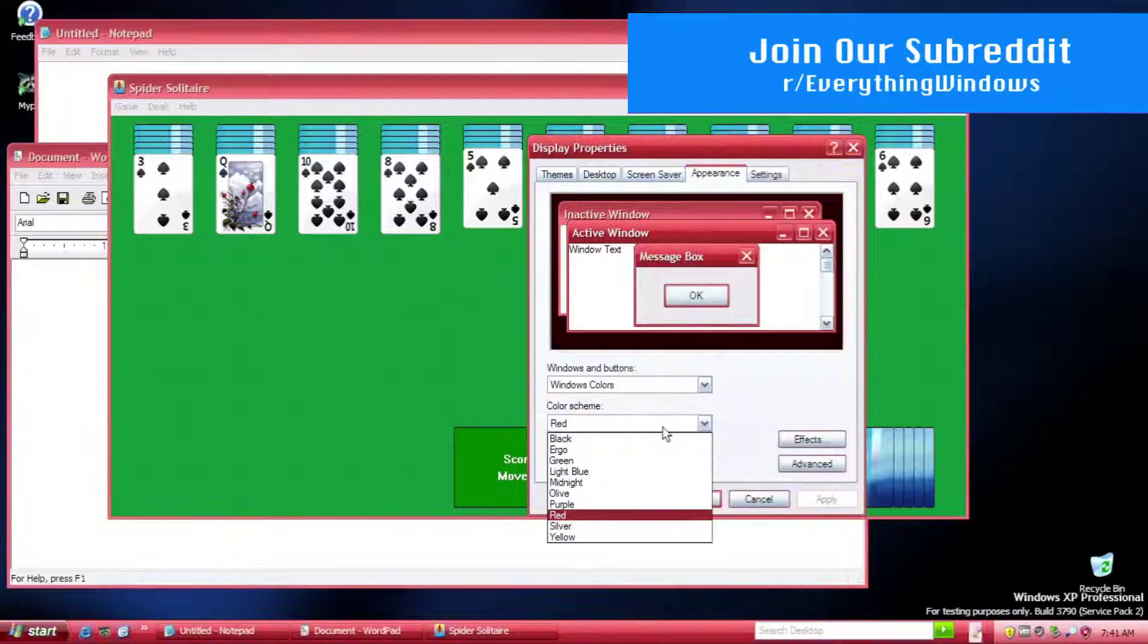
left_click(632, 518)
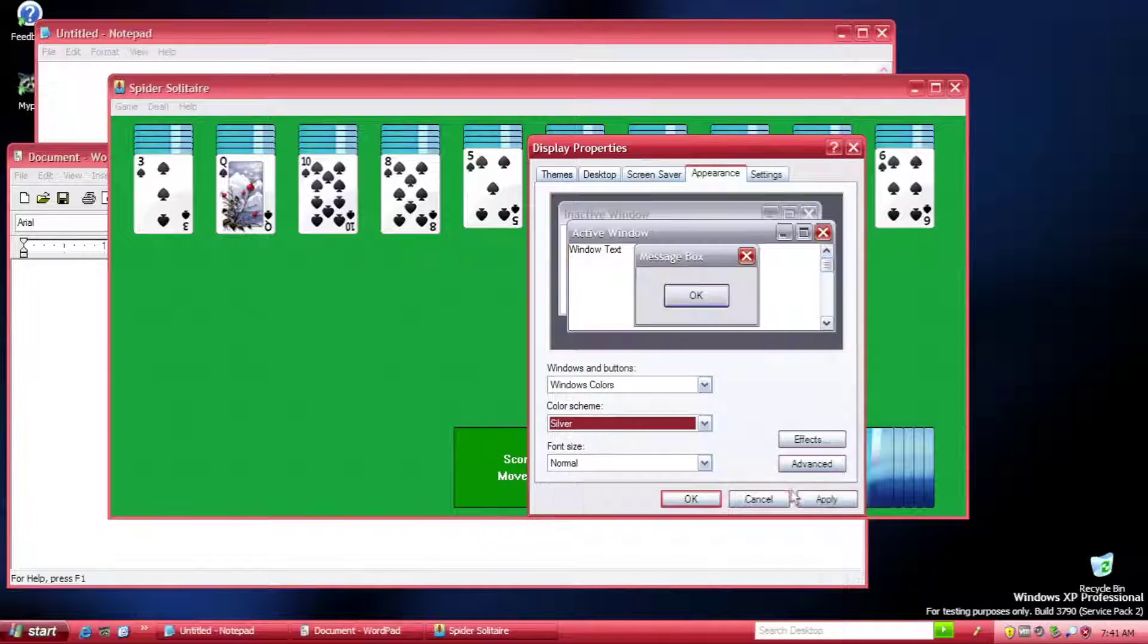
left_click(811, 499)
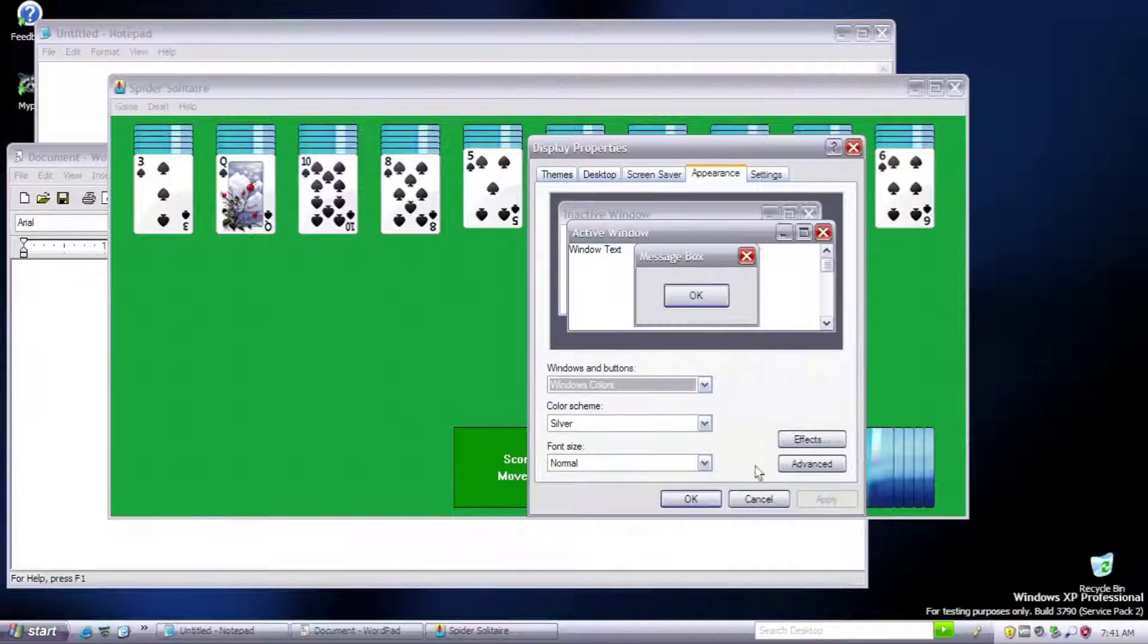
Apply the Yellow color scheme to the Windows Colors style
left_click(697, 424)
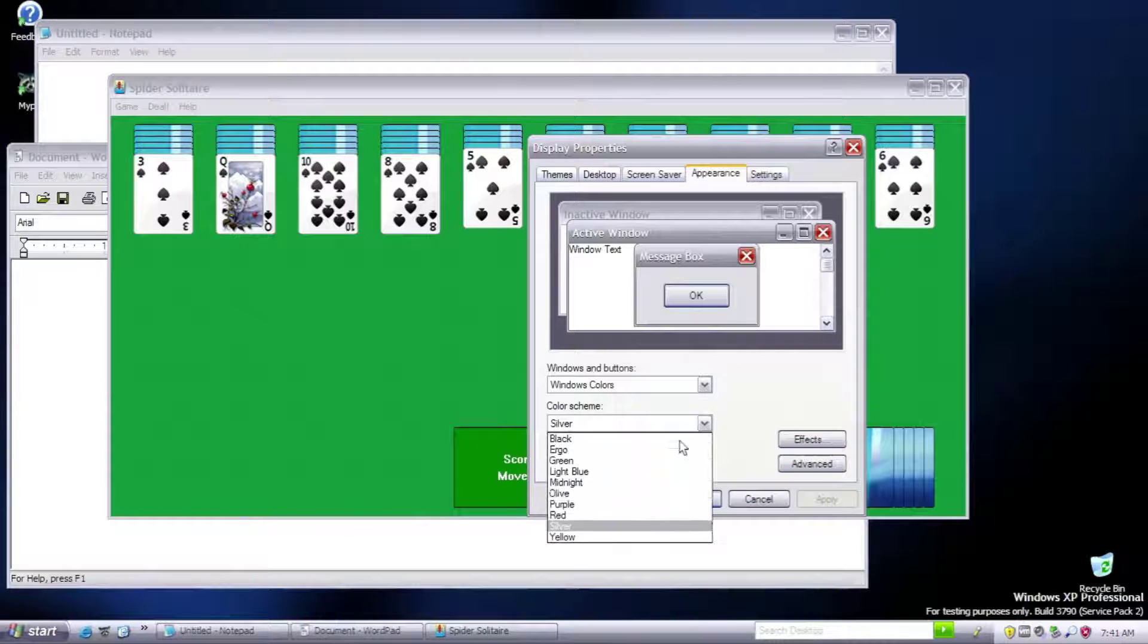
left_click(666, 537)
left_click(816, 499)
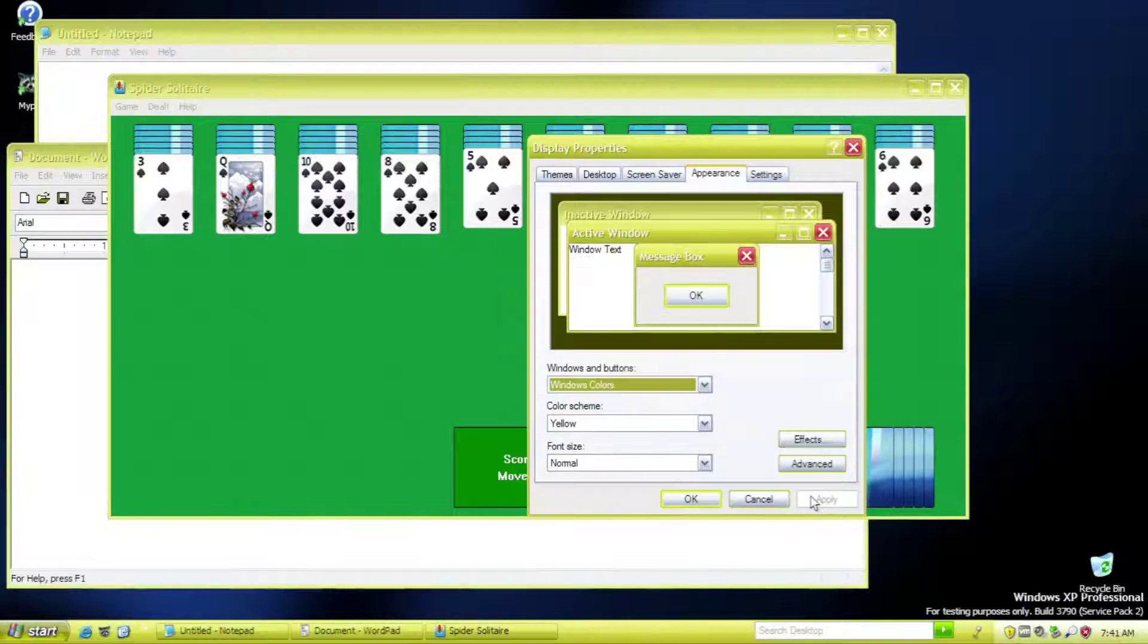
Change the windows and buttons style to Twilight Fire and apply it
left_click(657, 385)
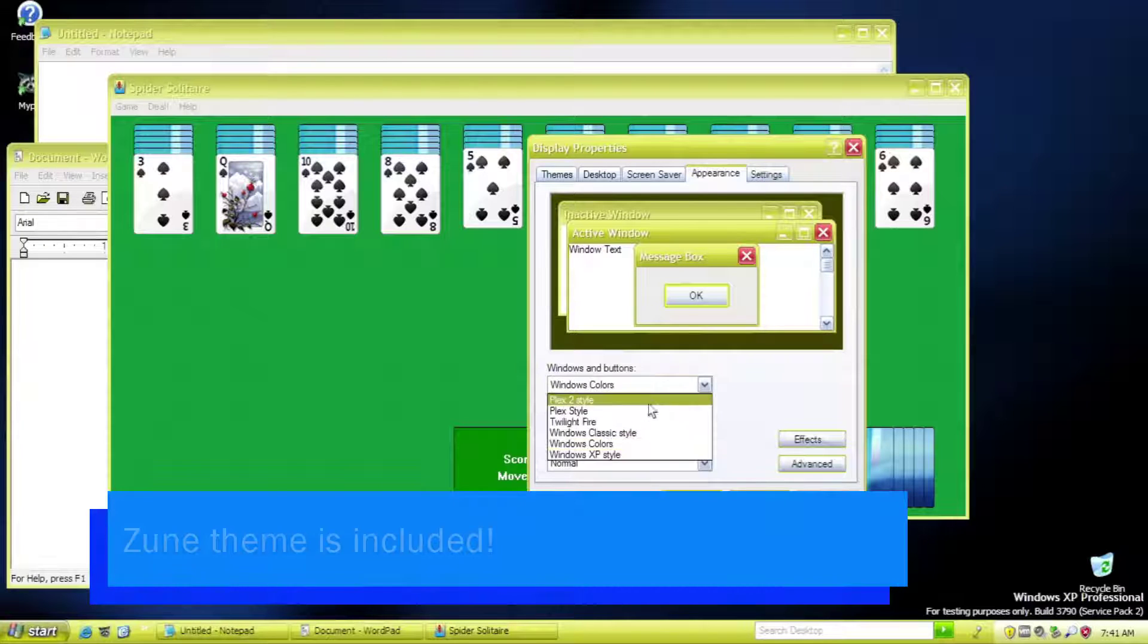
left_click(642, 420)
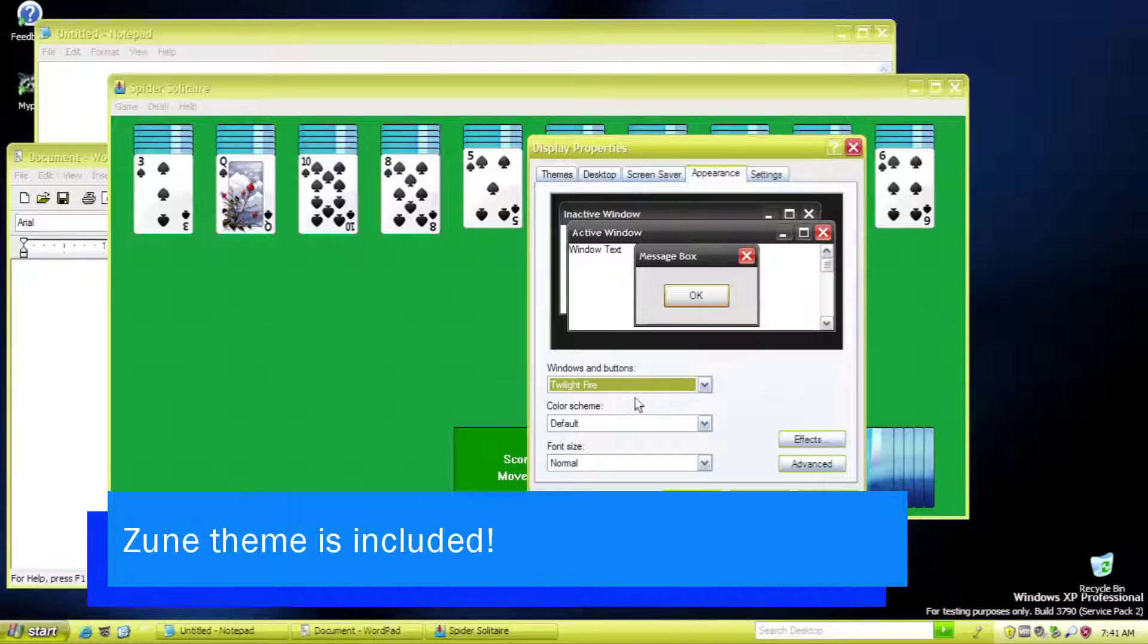
left_click(666, 428)
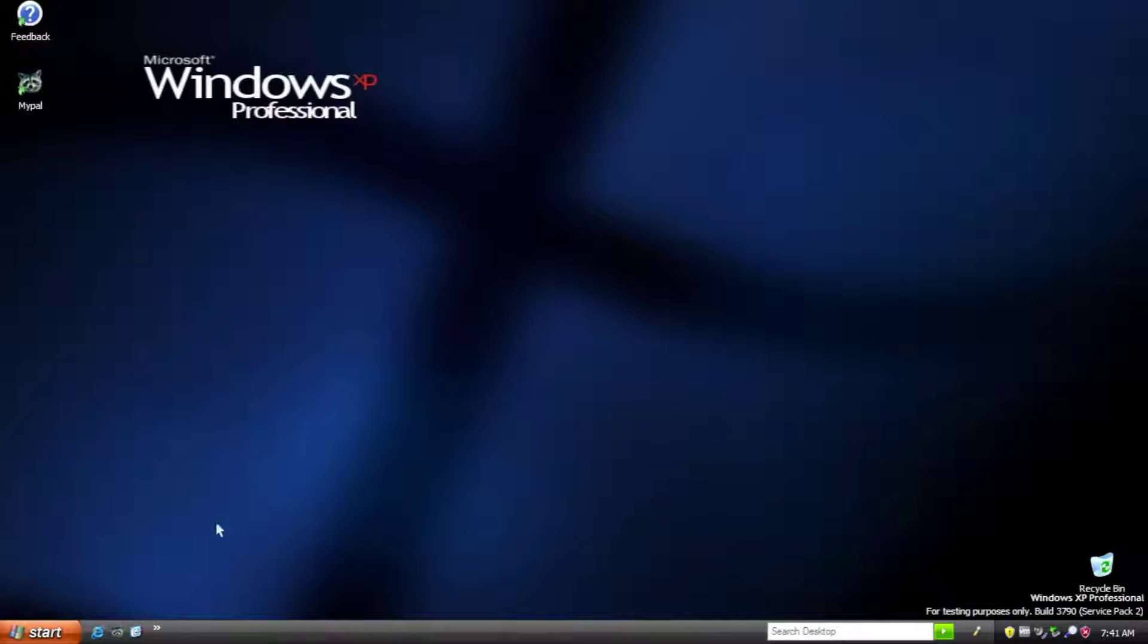
Open the Windows XP Tour and page through its slides, including Clean interface, Manage information easily, Control Panel and Accessible to everyone
left_click(37, 632)
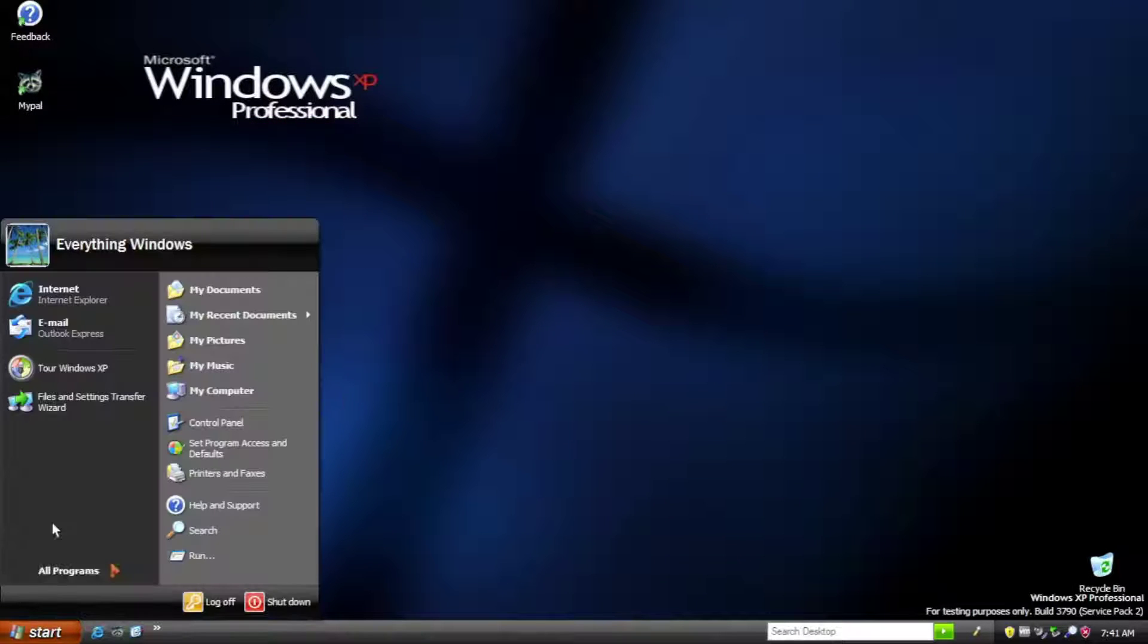
left_click(46, 369)
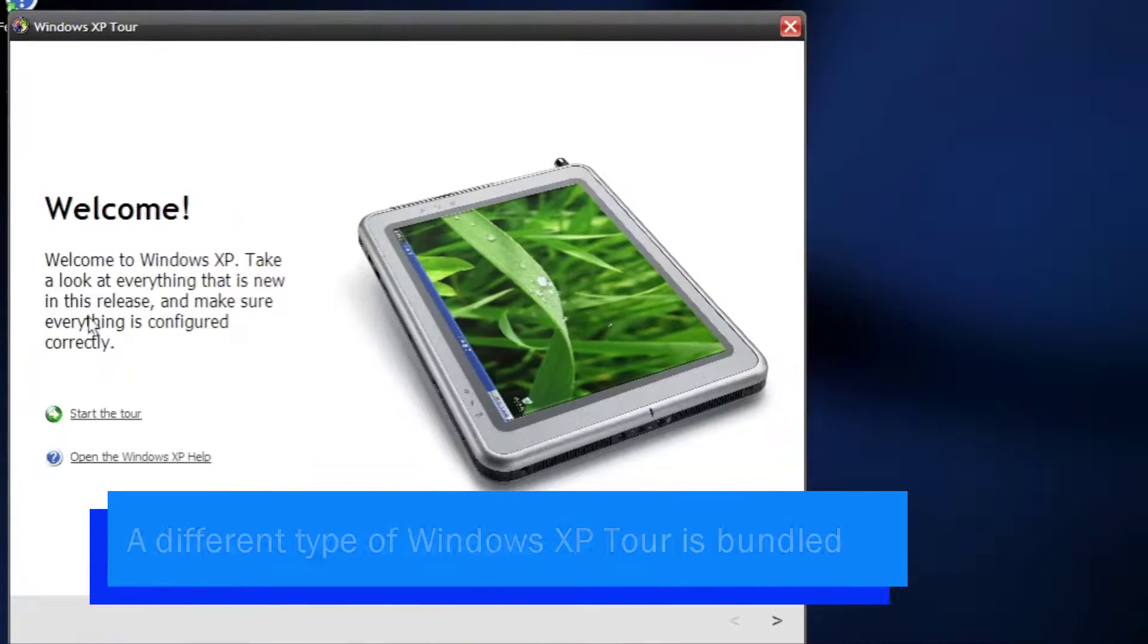
left_click(776, 623)
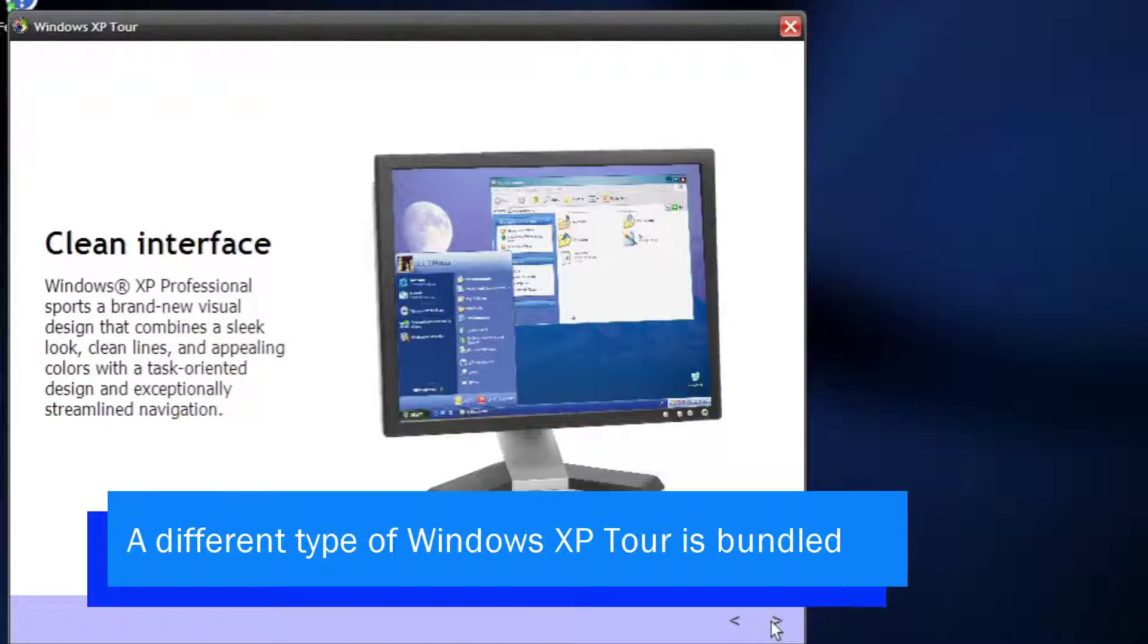
left_click(775, 622)
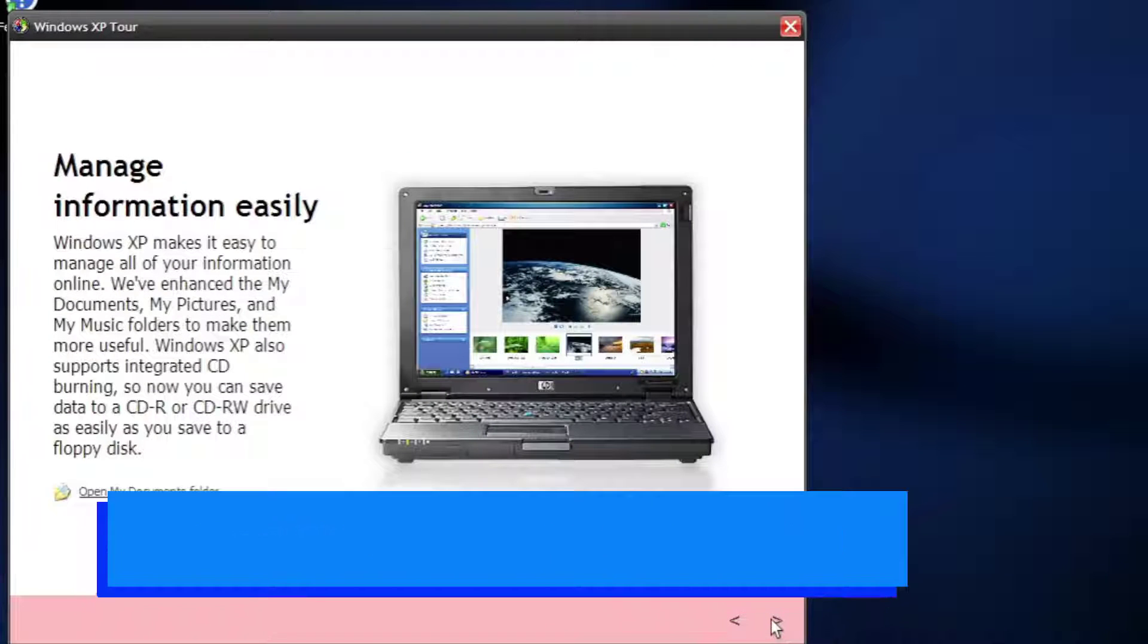
left_click(774, 623)
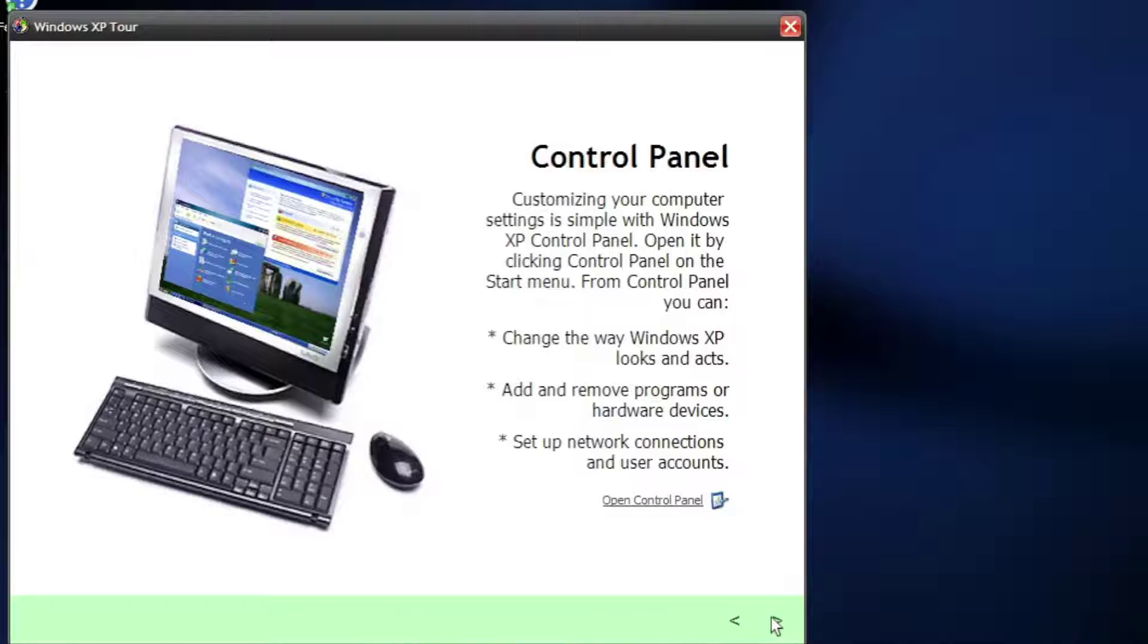
left_click(775, 623)
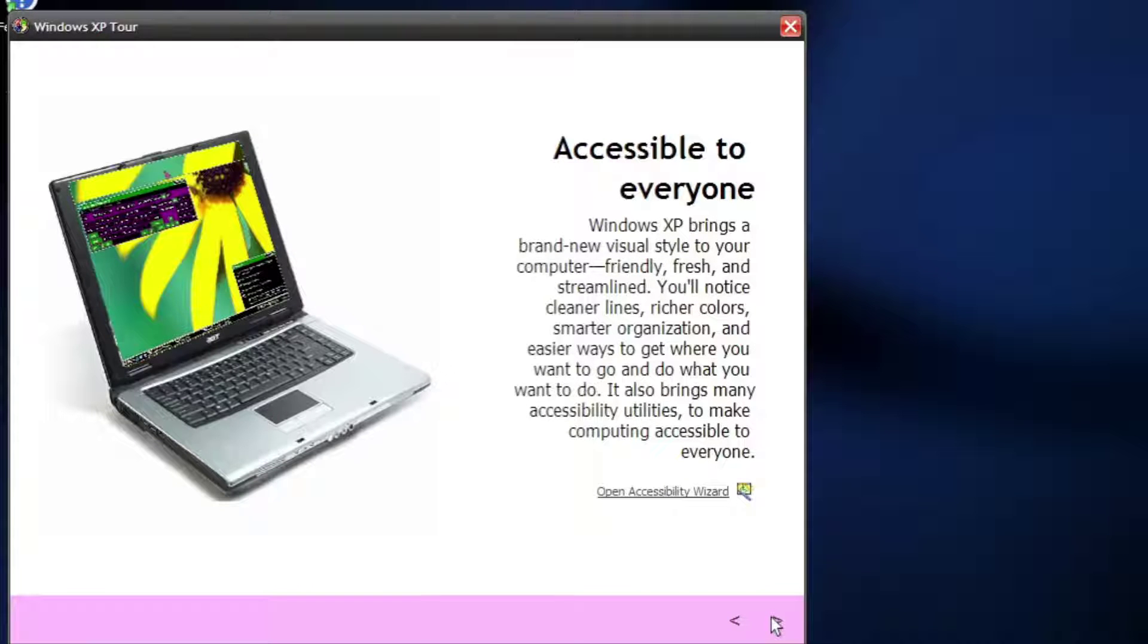
left_click(775, 622)
left_click(775, 623)
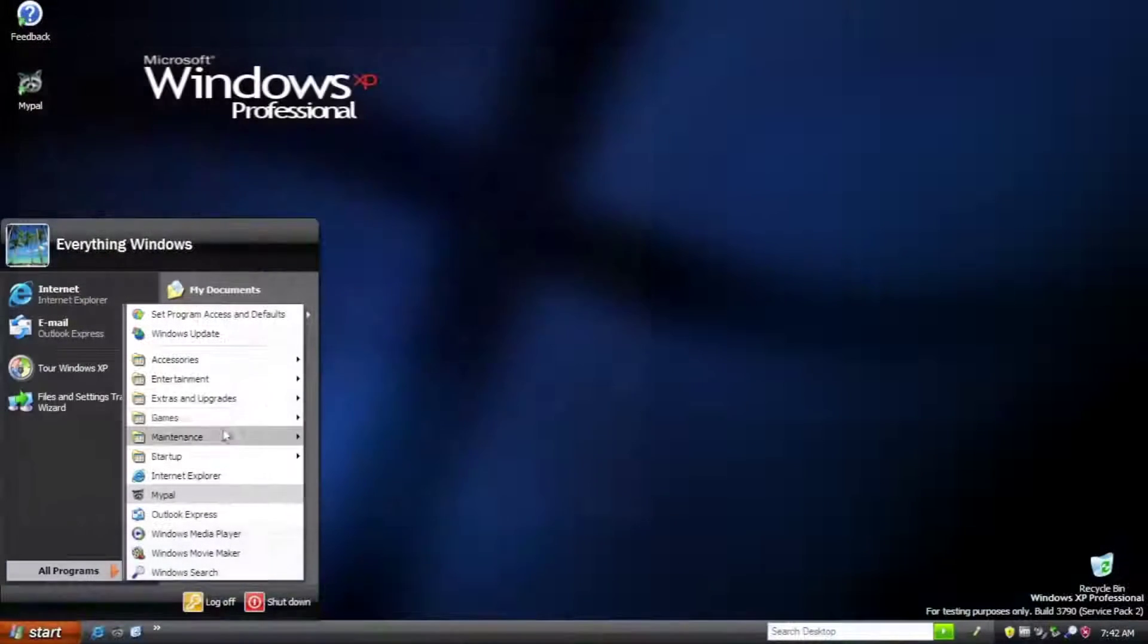
Open Windows Applications Manager from Extras and Upgrades and try to update its application database
mouse_move(239, 404)
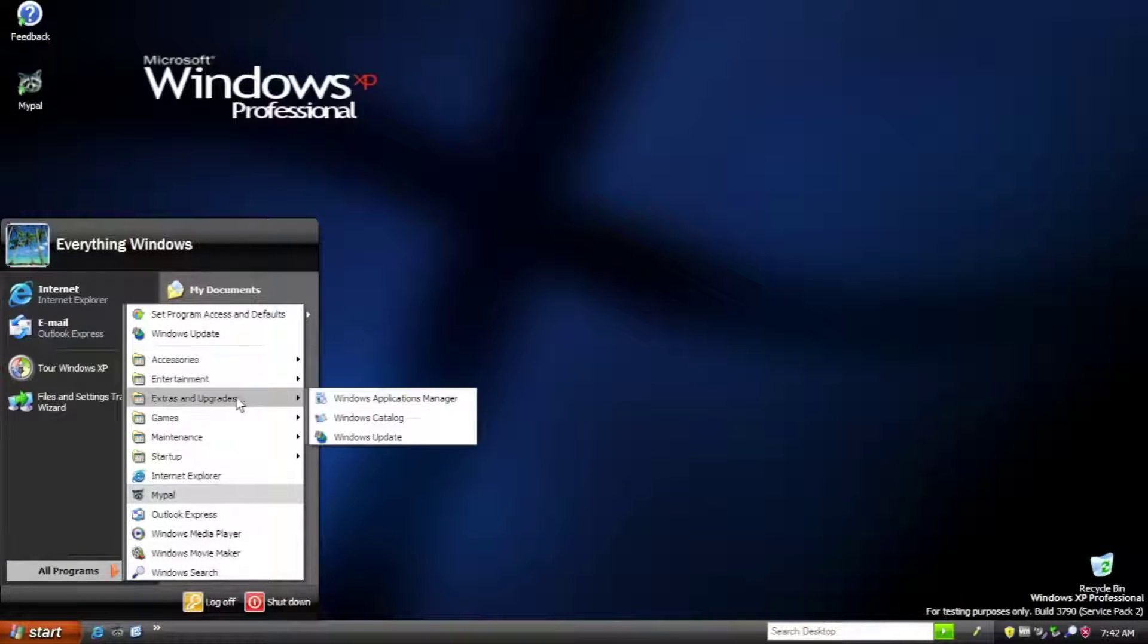
left_click(362, 402)
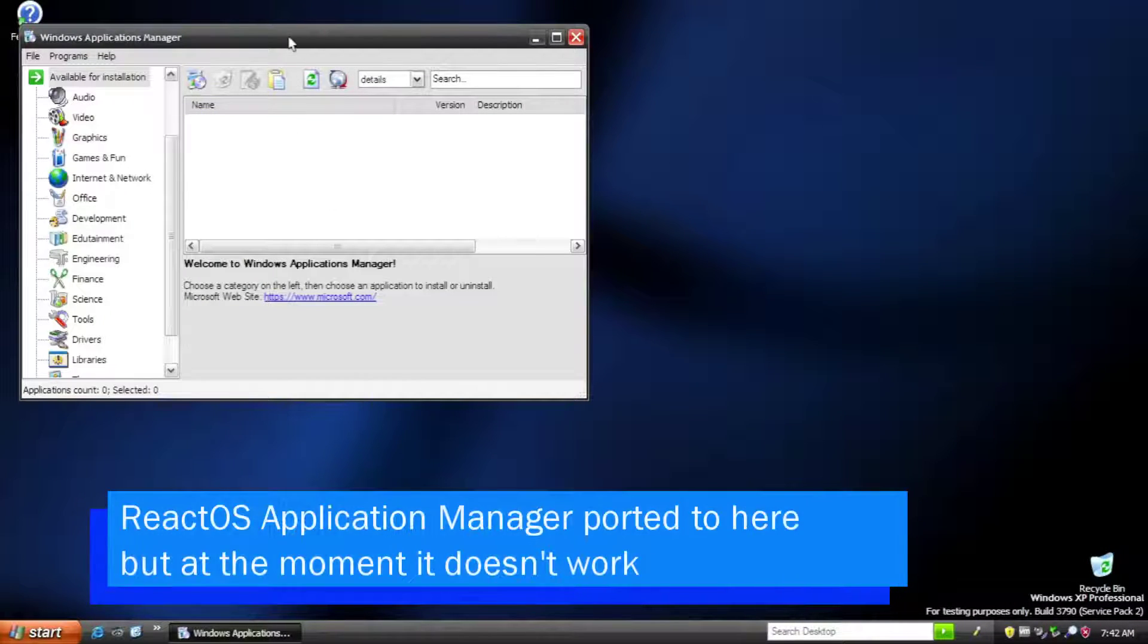
left_click(339, 79)
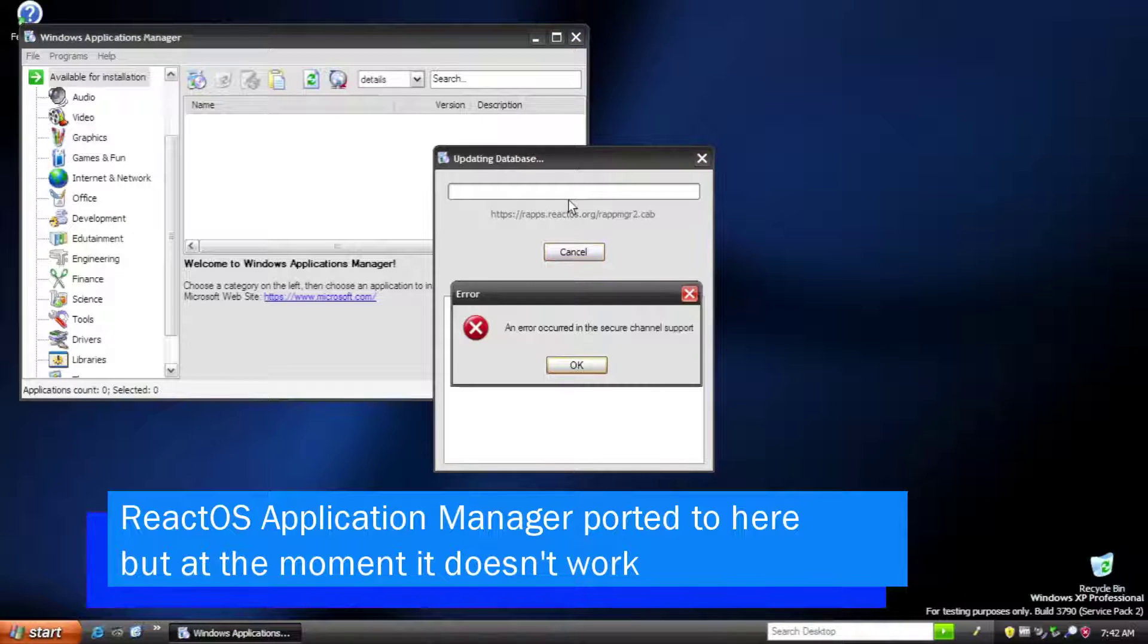
left_click(574, 365)
left_click(556, 38)
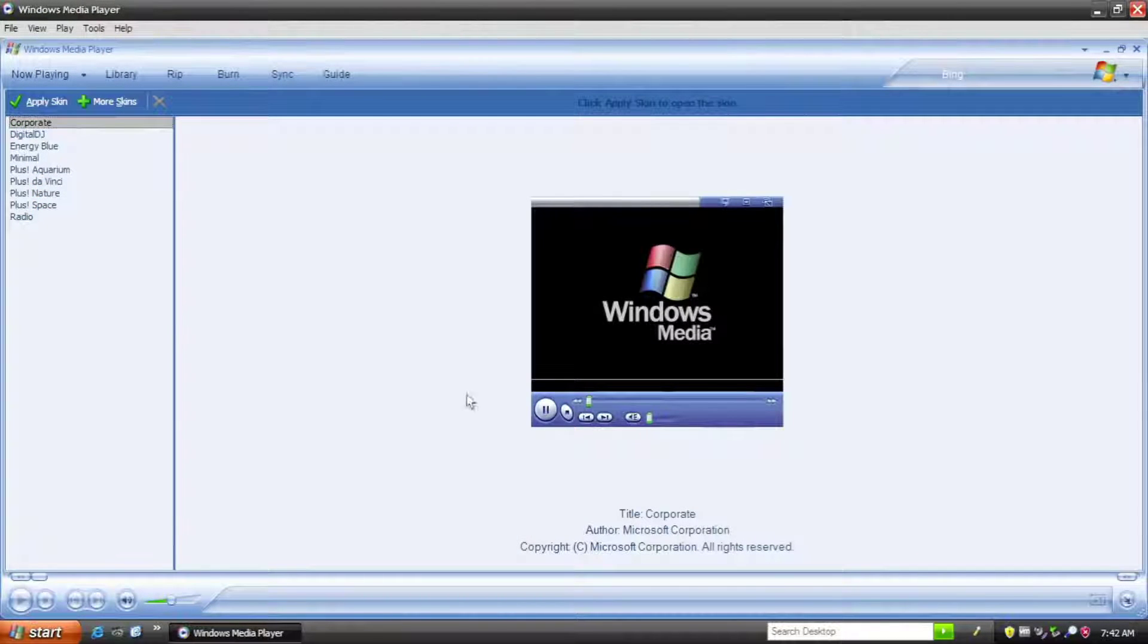
Preview the DigitalDJ, Energy Blue, Minimal, Plus! Aquarium, Plus! da Vinci, Plus! Space and Radio skins in the skin chooser
left_click(157, 134)
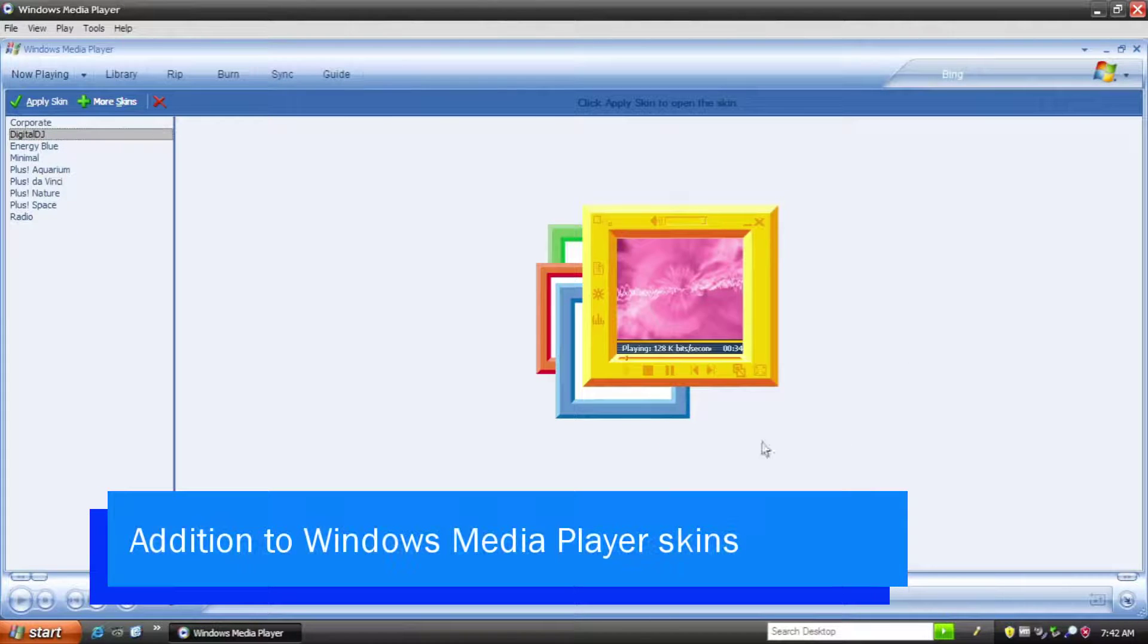
left_click(128, 145)
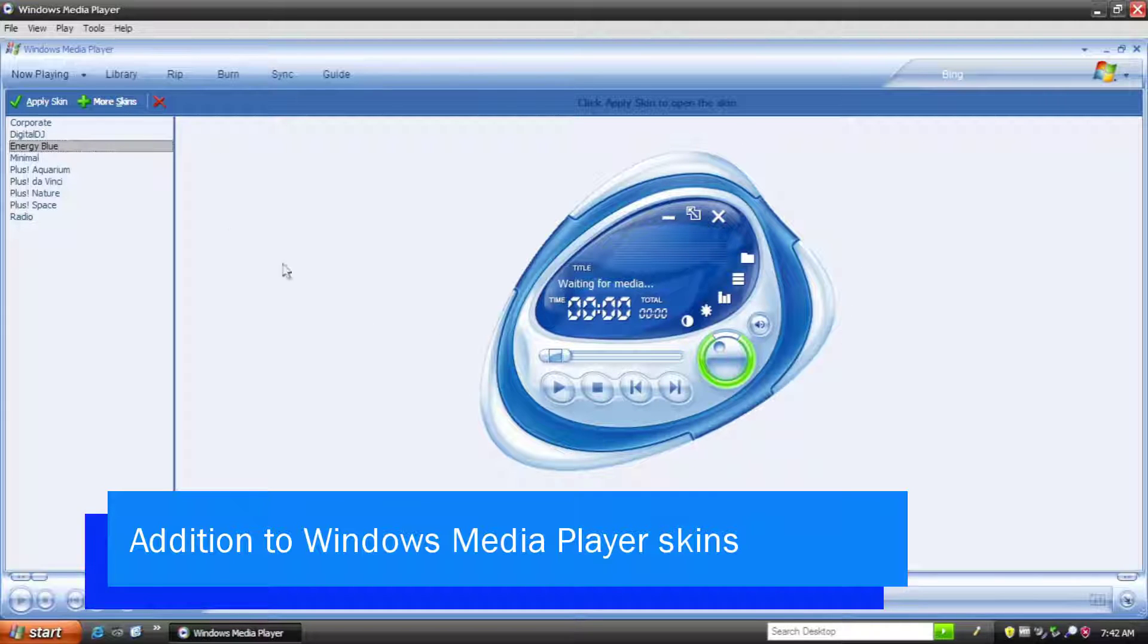
left_click(137, 159)
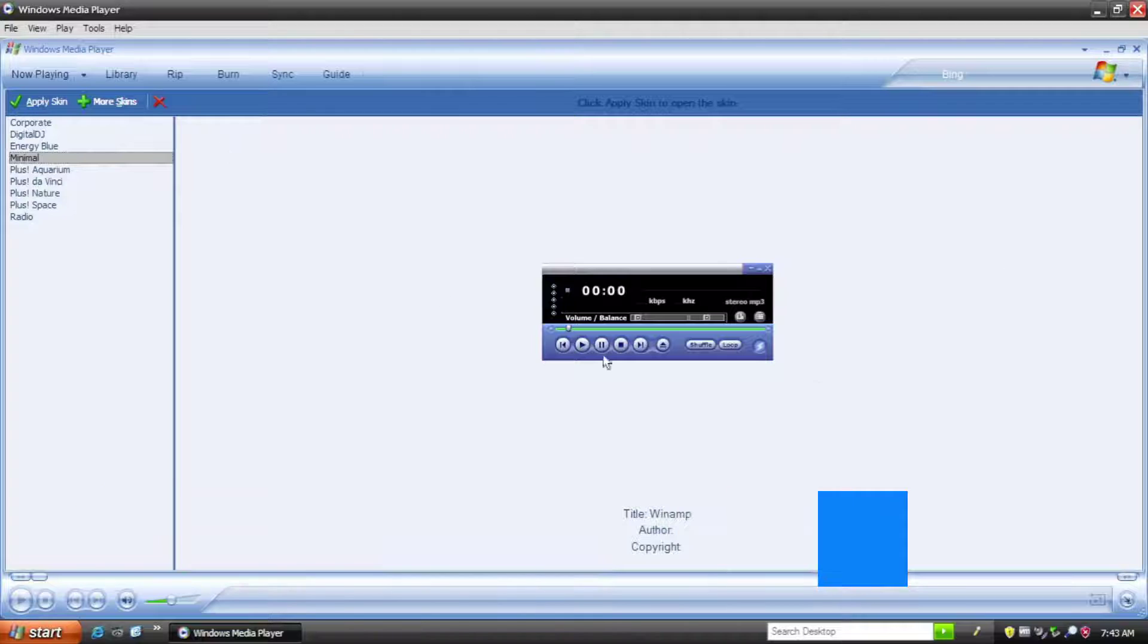
left_click(138, 170)
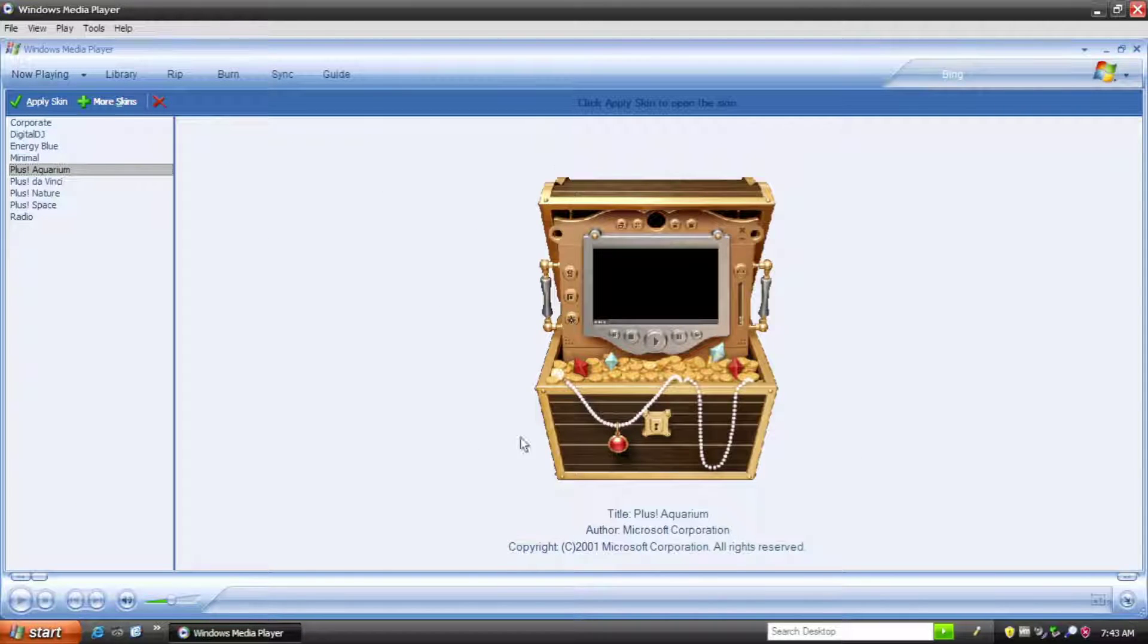
left_click(48, 182)
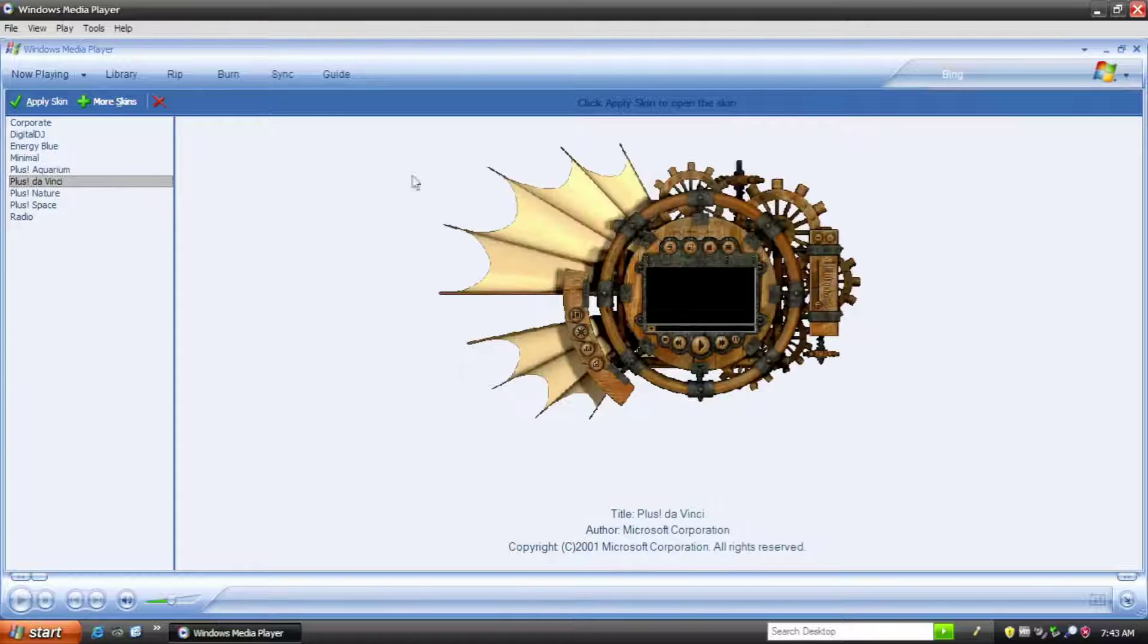
left_click(71, 204)
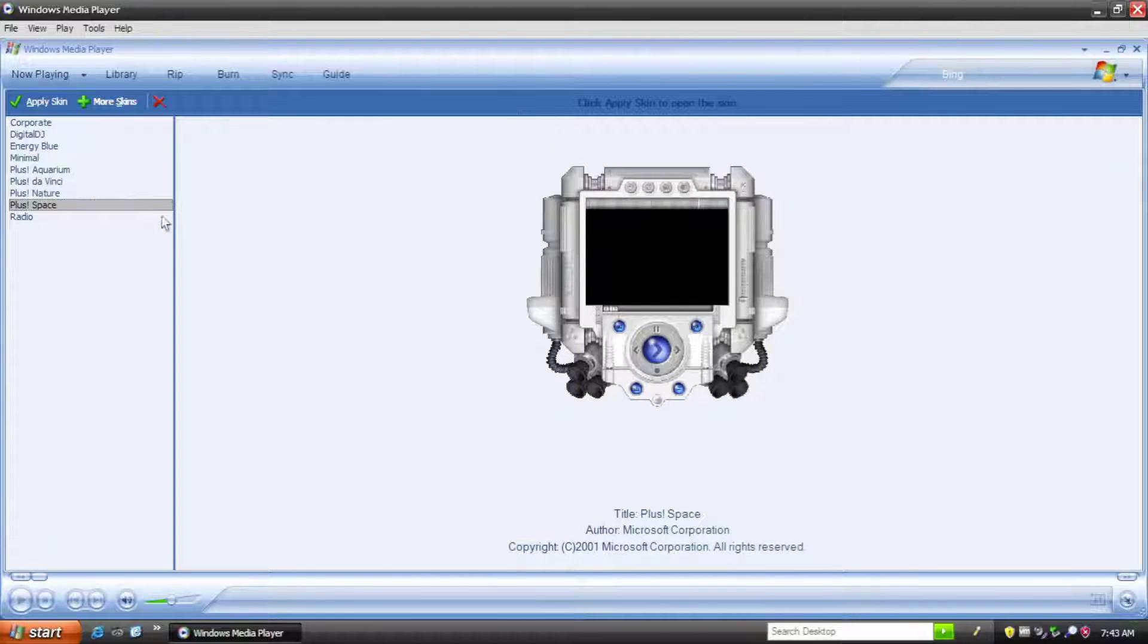
left_click(128, 216)
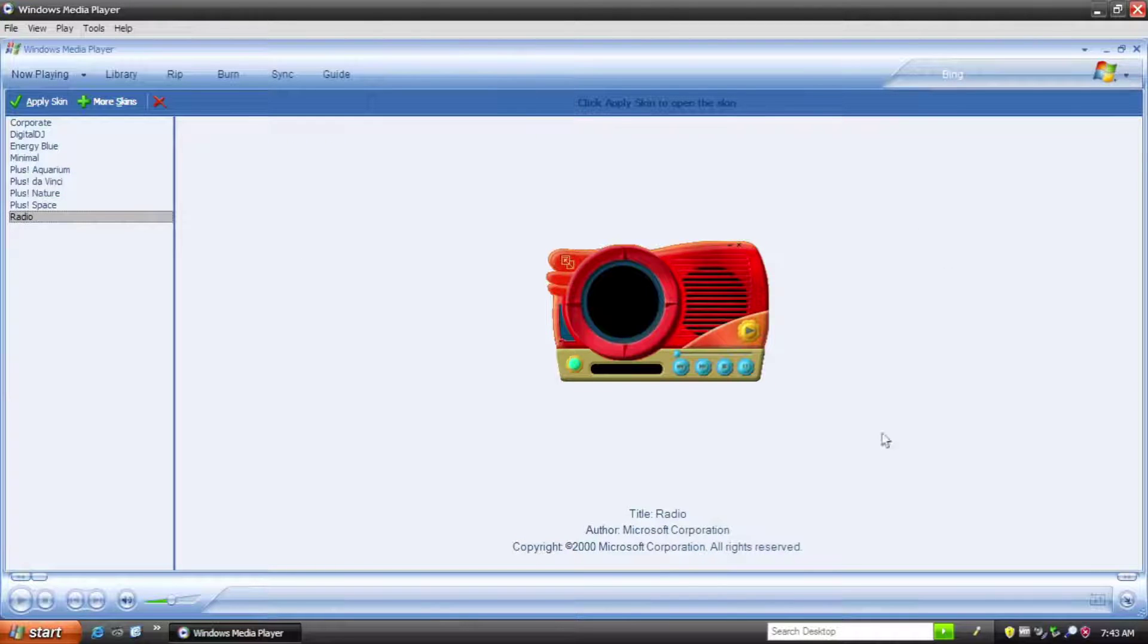
Apply the DigitalDJ skin, move its window away from the desktop corner and return the player to full mode
left_click(86, 135)
left_click(46, 101)
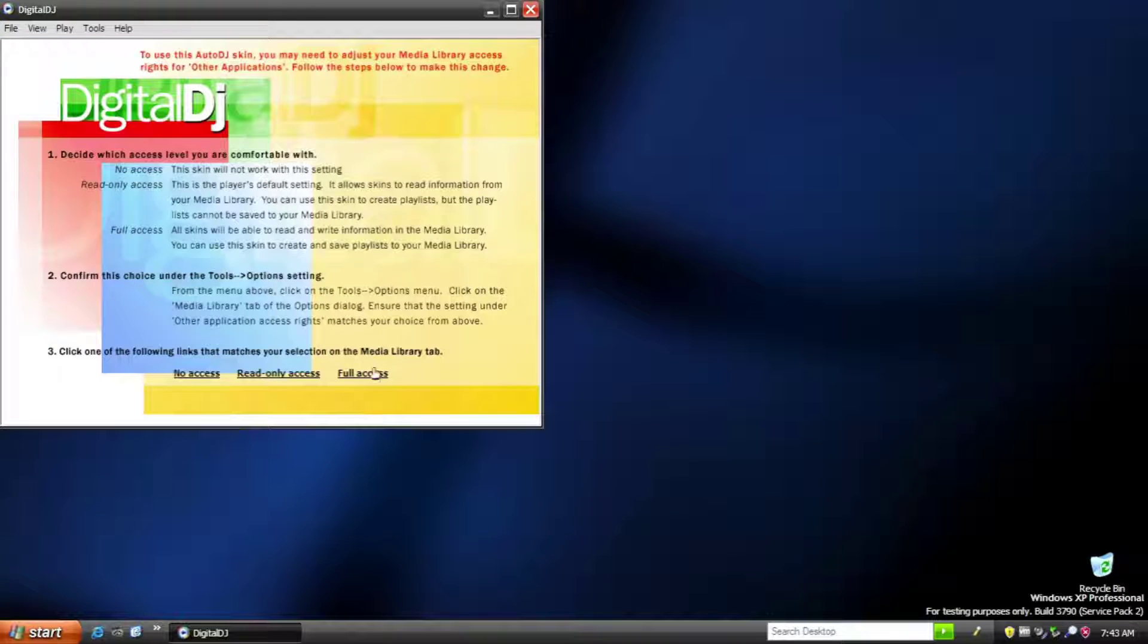
left_click_drag(71, 5, 216, 52)
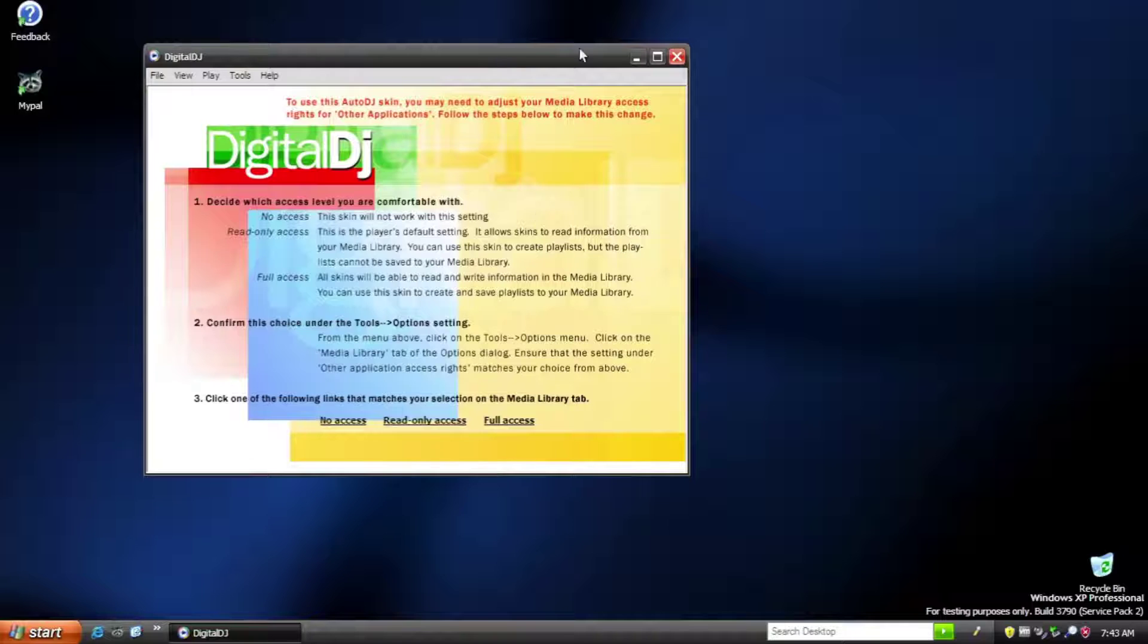
left_click(210, 75)
key("ctrl+1")
Apply the Energy Blue skin and move the player toward the middle of the desktop, trying its open-file and playlist controls
left_click(87, 147)
left_click(74, 102)
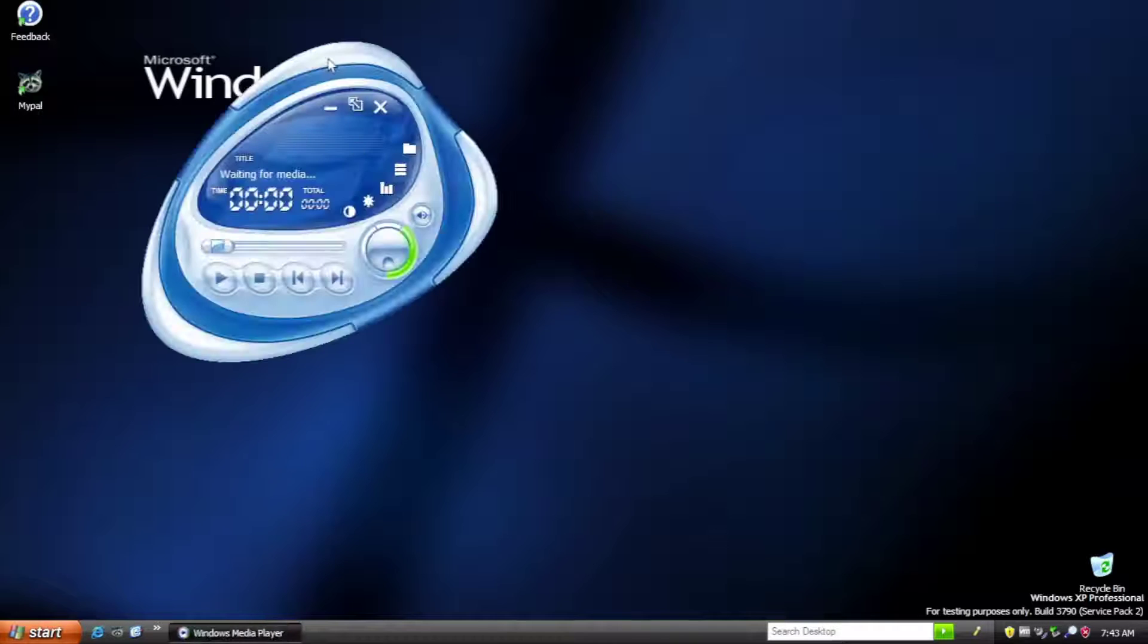
left_click_drag(328, 63, 539, 107)
left_click(619, 191)
key("Escape")
left_click(610, 213)
left_click(610, 212)
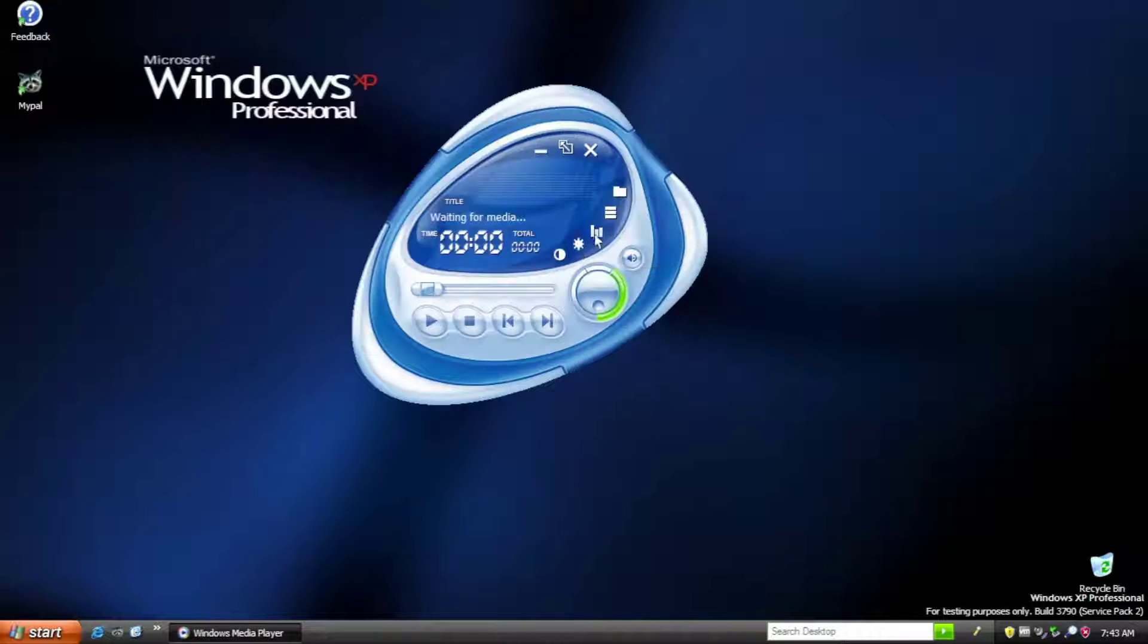
Cycle the Energy Blue skin's colors to the black and silver variant
left_click(559, 255)
left_click(558, 254)
left_click(558, 255)
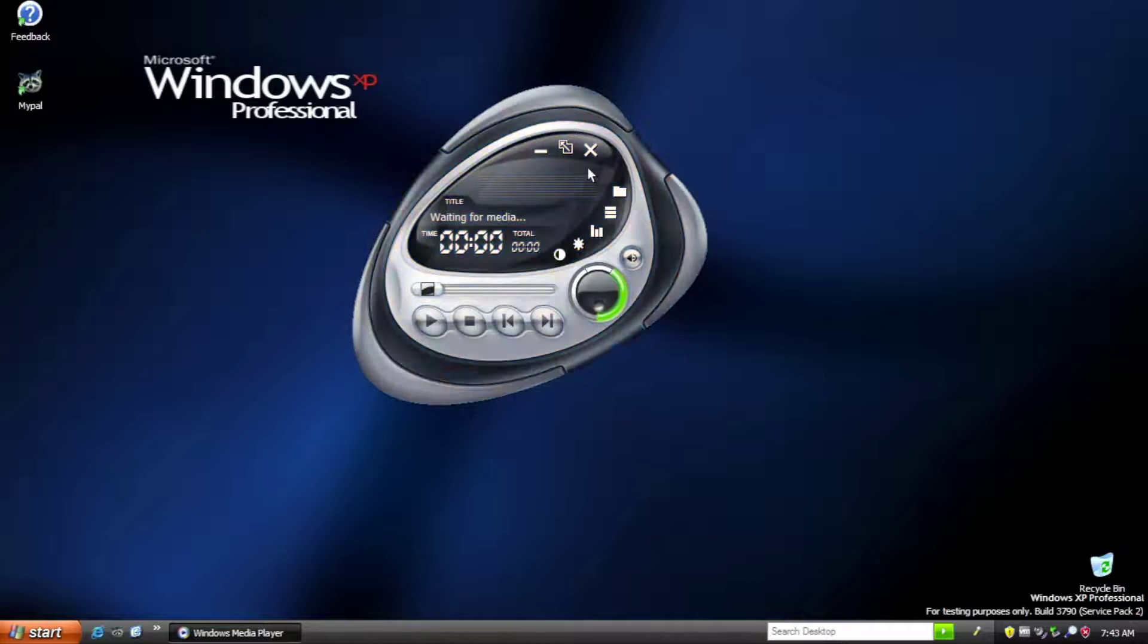
Open the media player's Options dialog to view its Player settings and close it
right_click(588, 171)
left_click(635, 482)
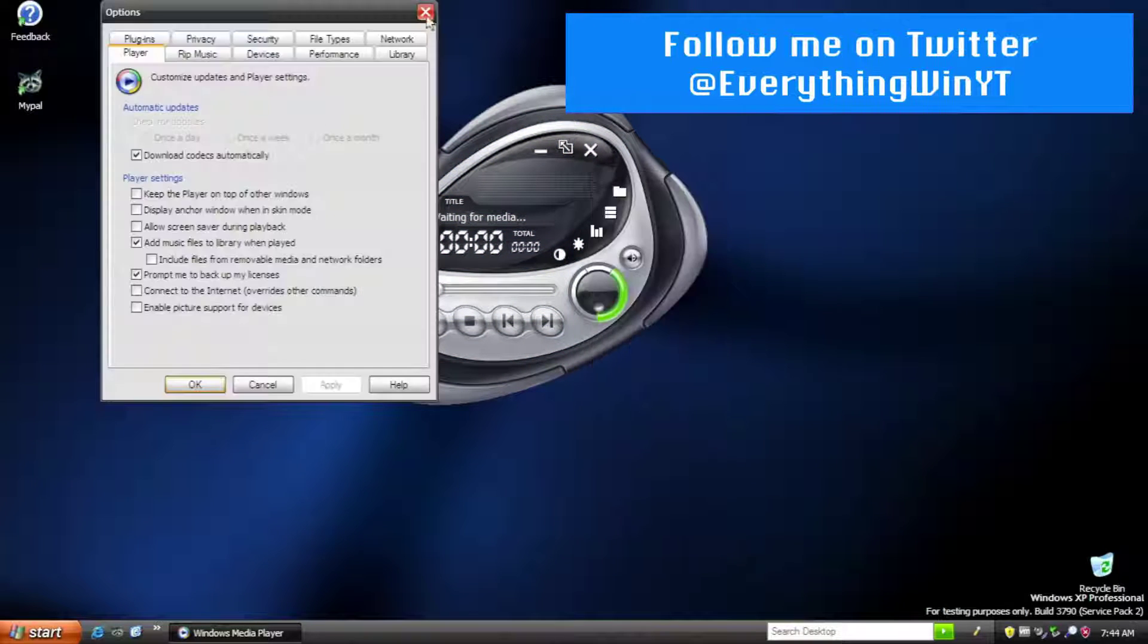
left_click(426, 12)
Return the media player to full mode and apply the Corporate skin
left_click(563, 146)
left_click(52, 117)
left_click(41, 103)
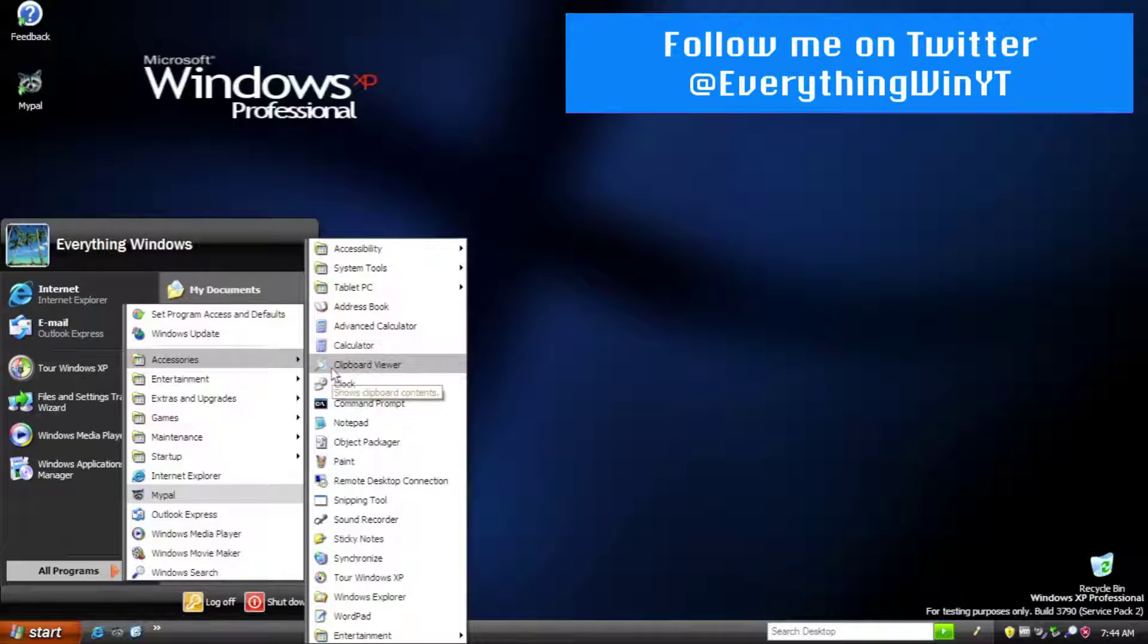
Open Clipboard Viewer and restore its minimized Clipboard window
left_click(332, 366)
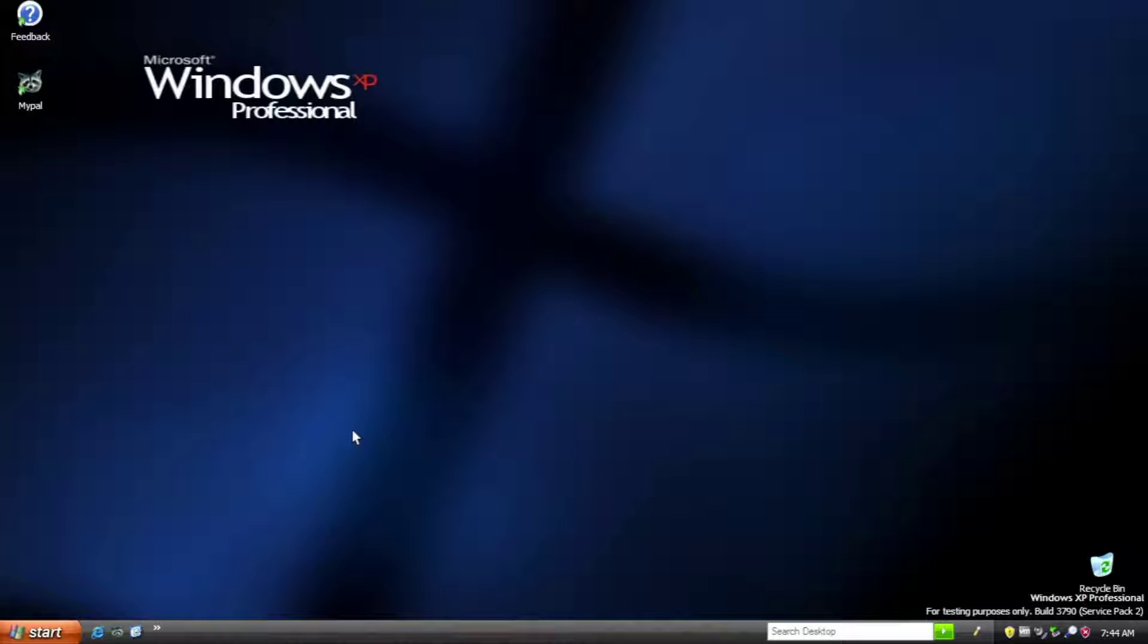
left_click(30, 633)
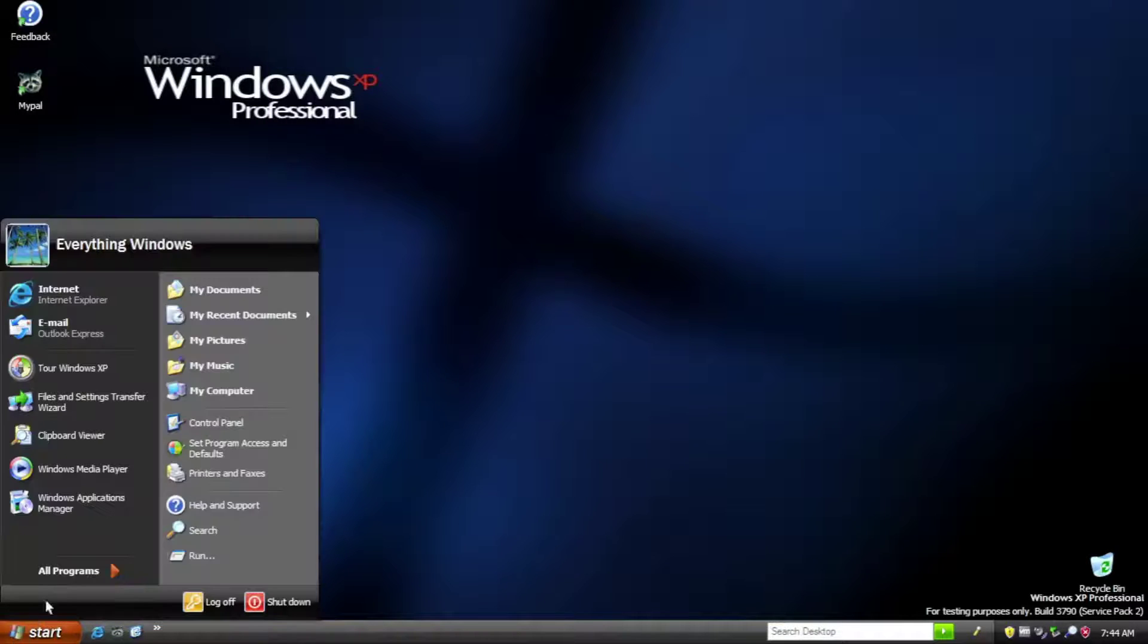
left_click(79, 445)
left_click(492, 515)
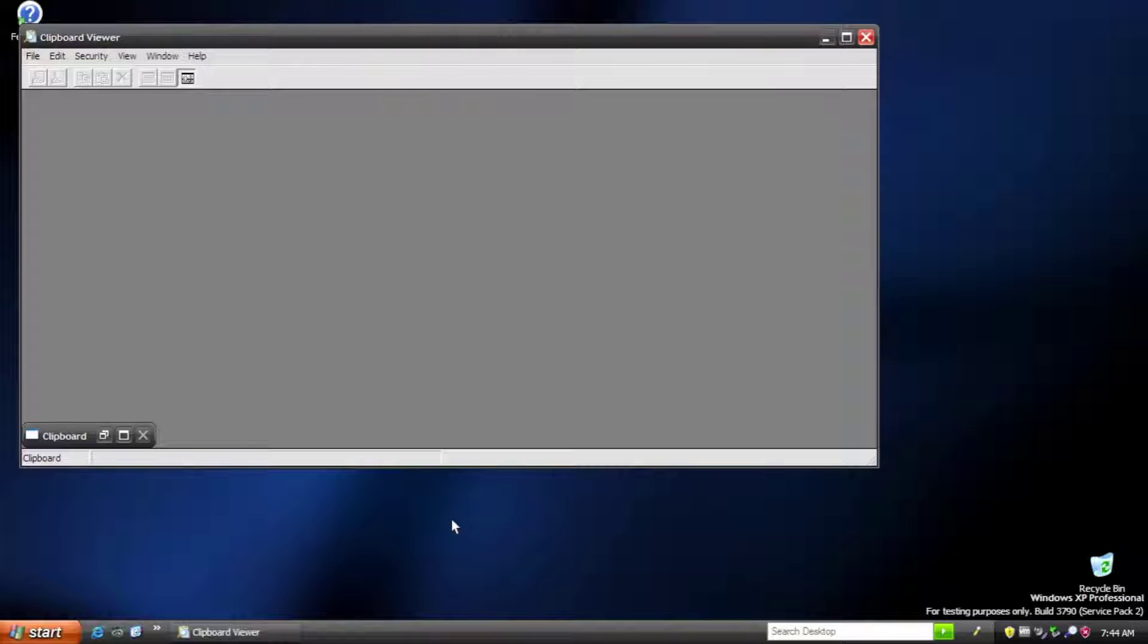
left_click(110, 436)
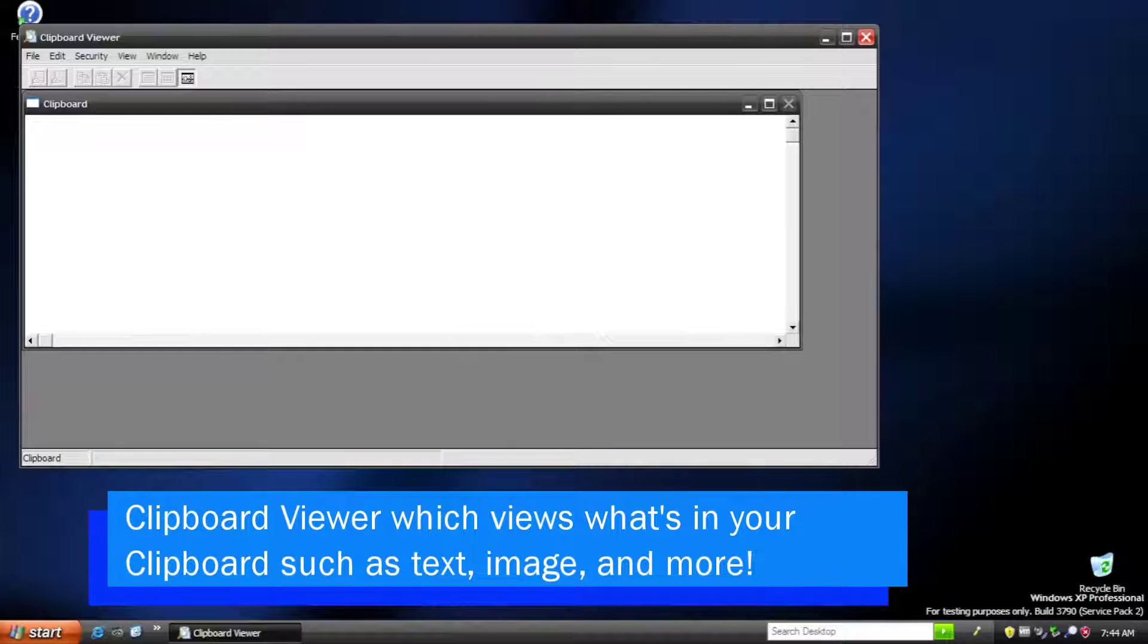
Copy "winver" from the Run dialog to the clipboard, replace it with "microsoft" and copy that text too
key("super+r")
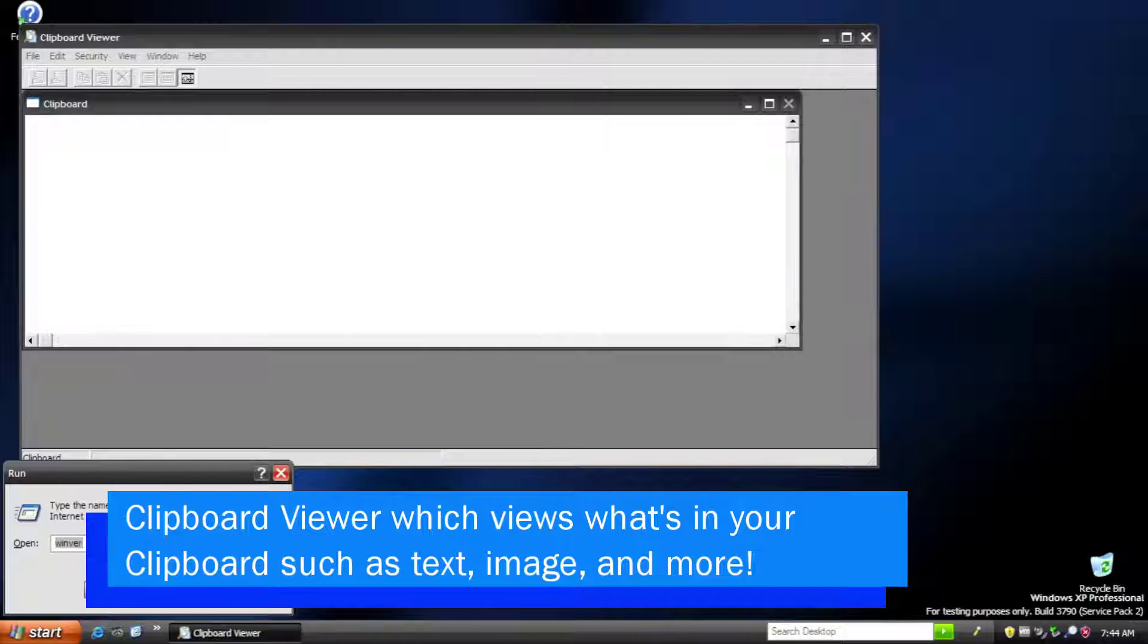
key("Home")
key("ctrl+c")
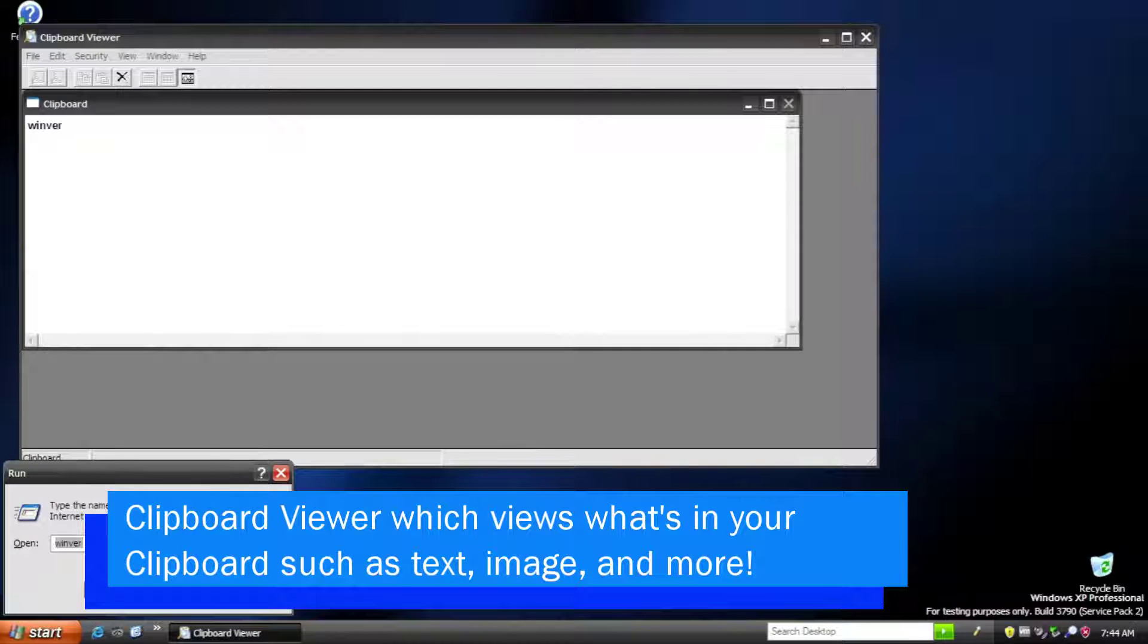
type("microsoft")
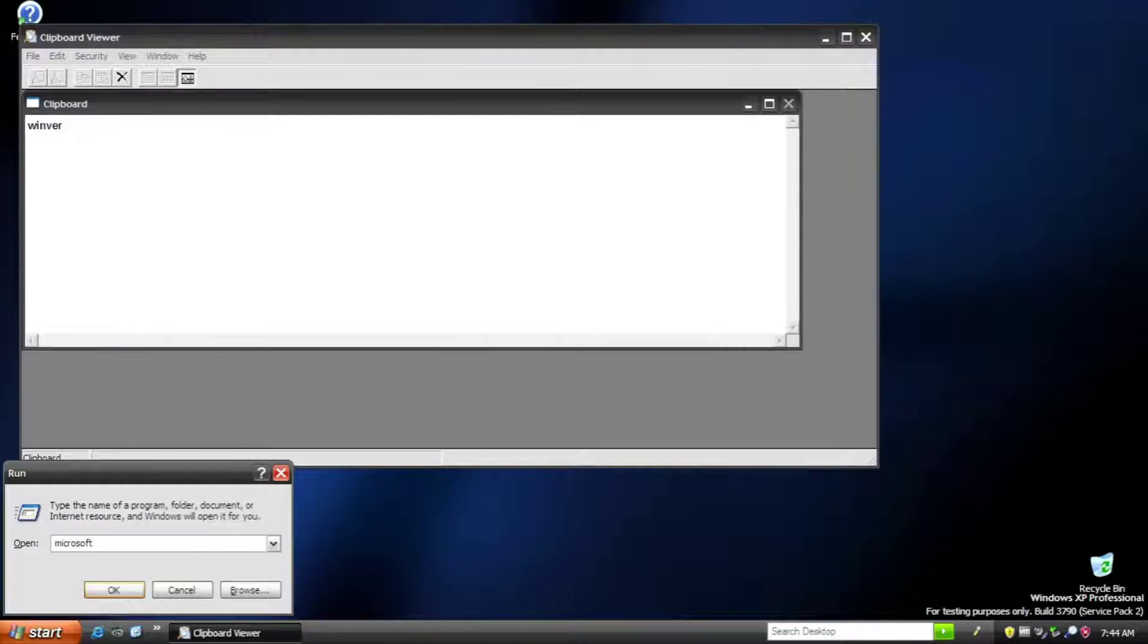
key("shift+Home")
key("ctrl+c")
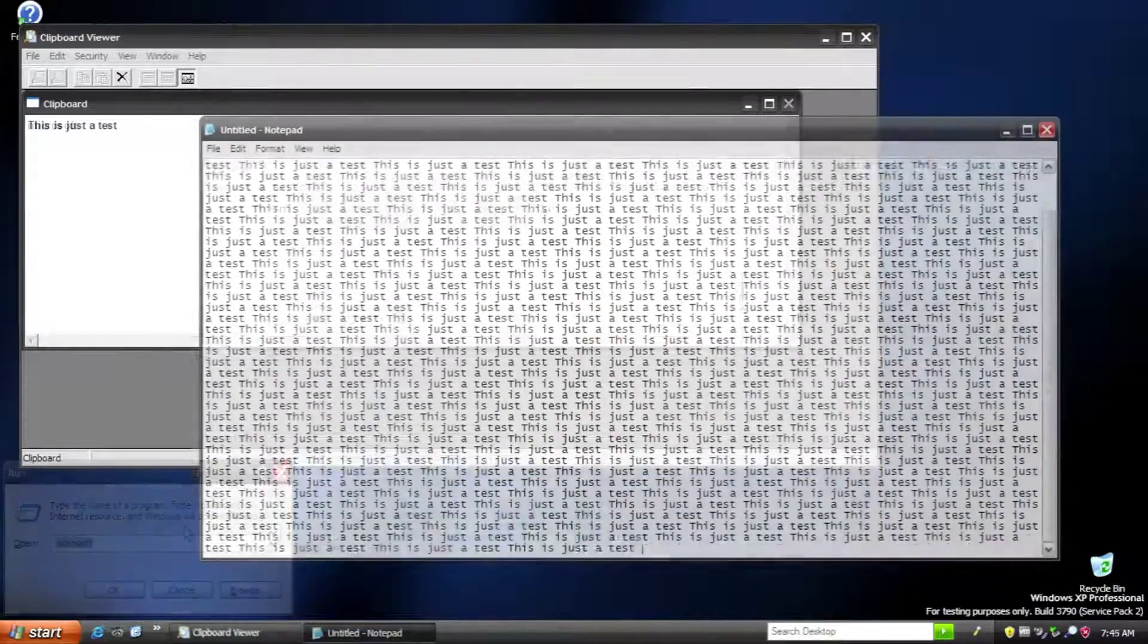
Paste "This is just a test" repeatedly in Notepad, copy all the text and bring Clipboard Viewer to the front
key("ctrl+v")
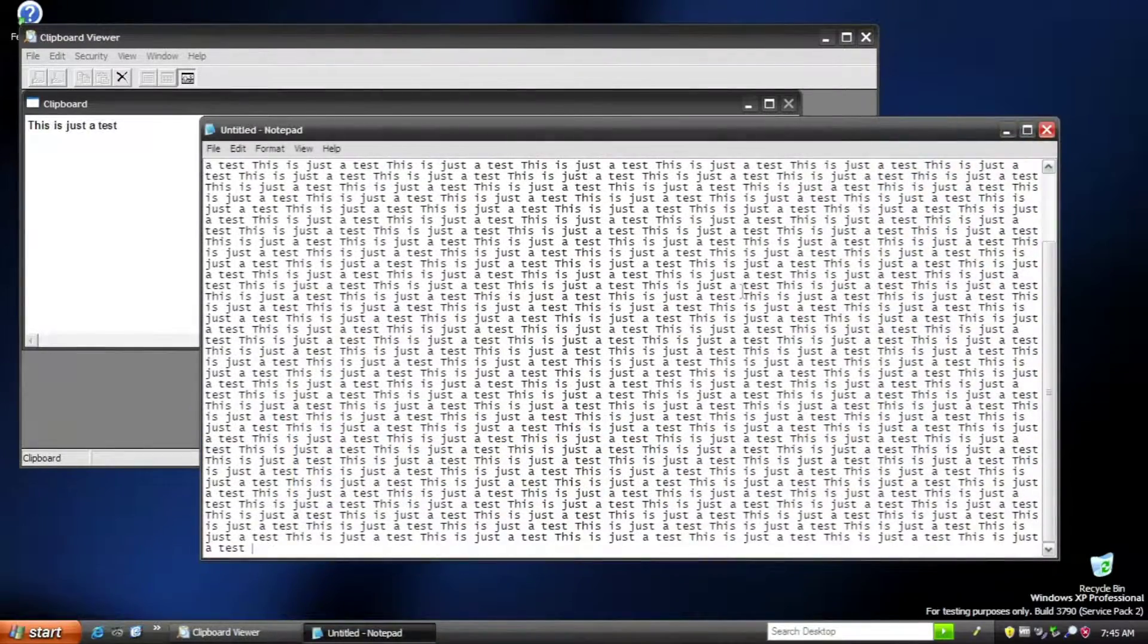
key("ctrl+a")
key("ctrl+c")
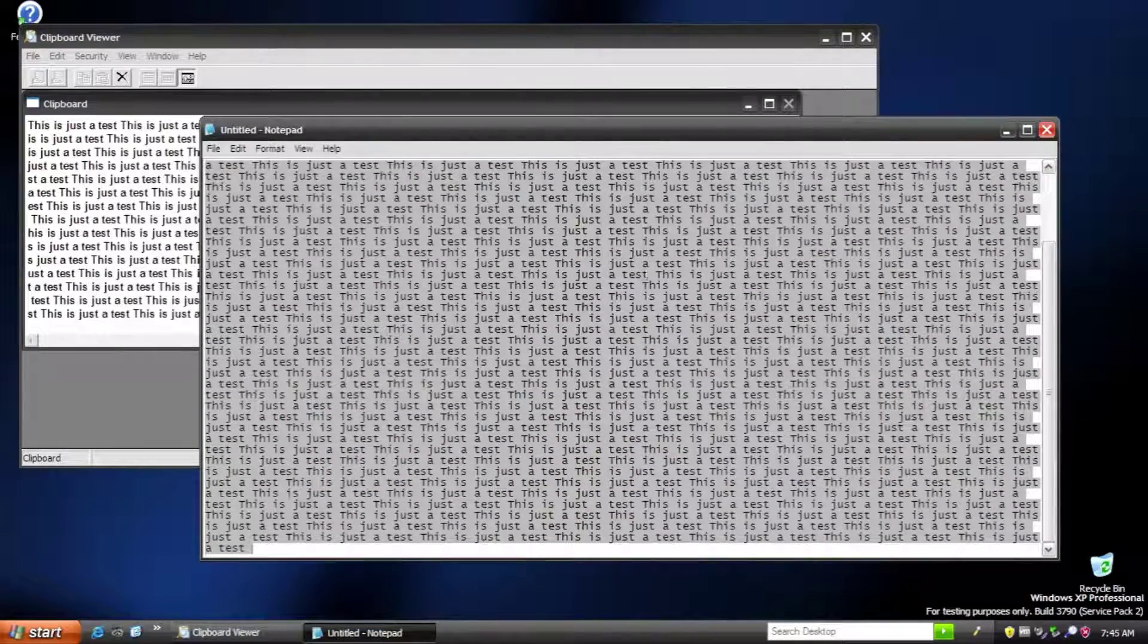
left_click(278, 60)
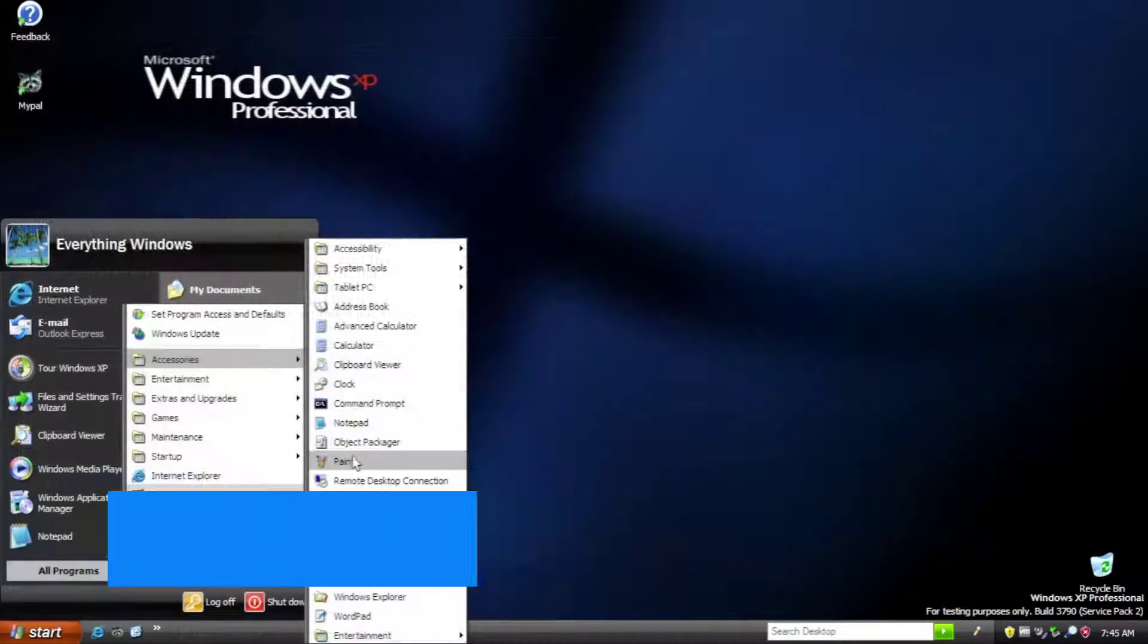
Create a package in Object Packager with the chip icon from shell32.dll and import mypal-29.1.0.win32.installer.exe as its content
left_click(328, 442)
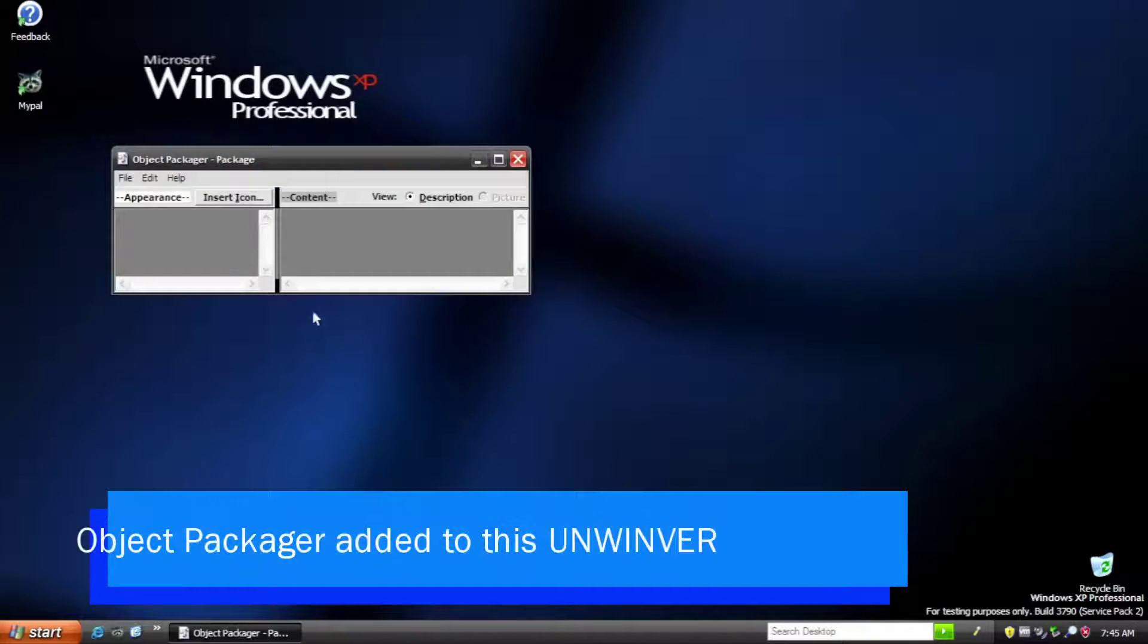
left_click(242, 198)
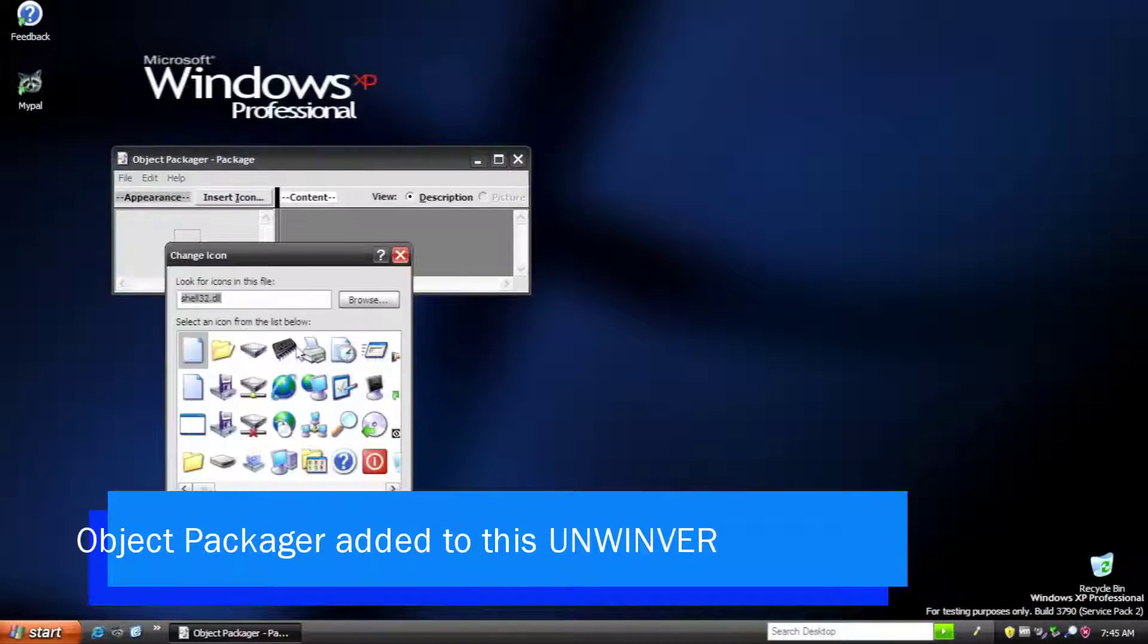
double_click(287, 350)
left_click(125, 178)
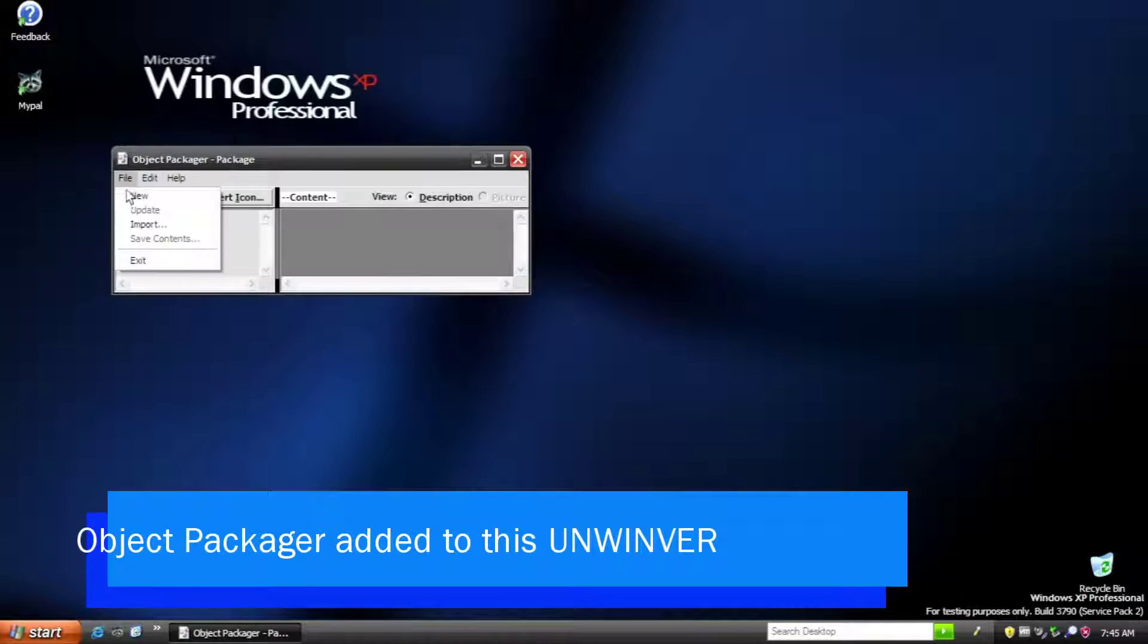
left_click(128, 223)
double_click(239, 298)
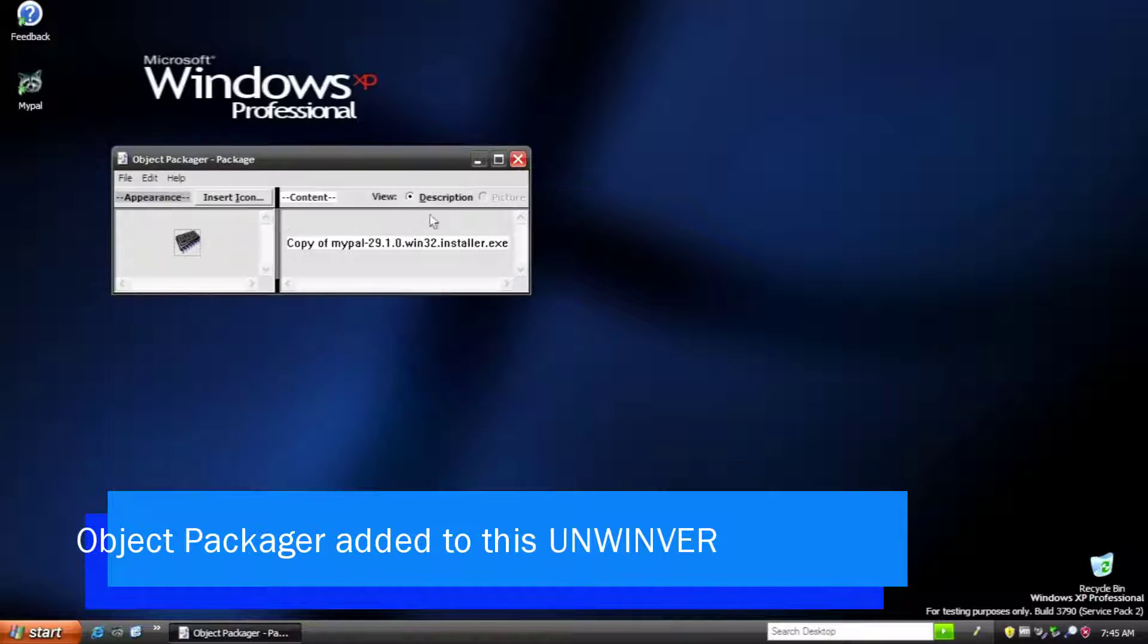
double_click(397, 160)
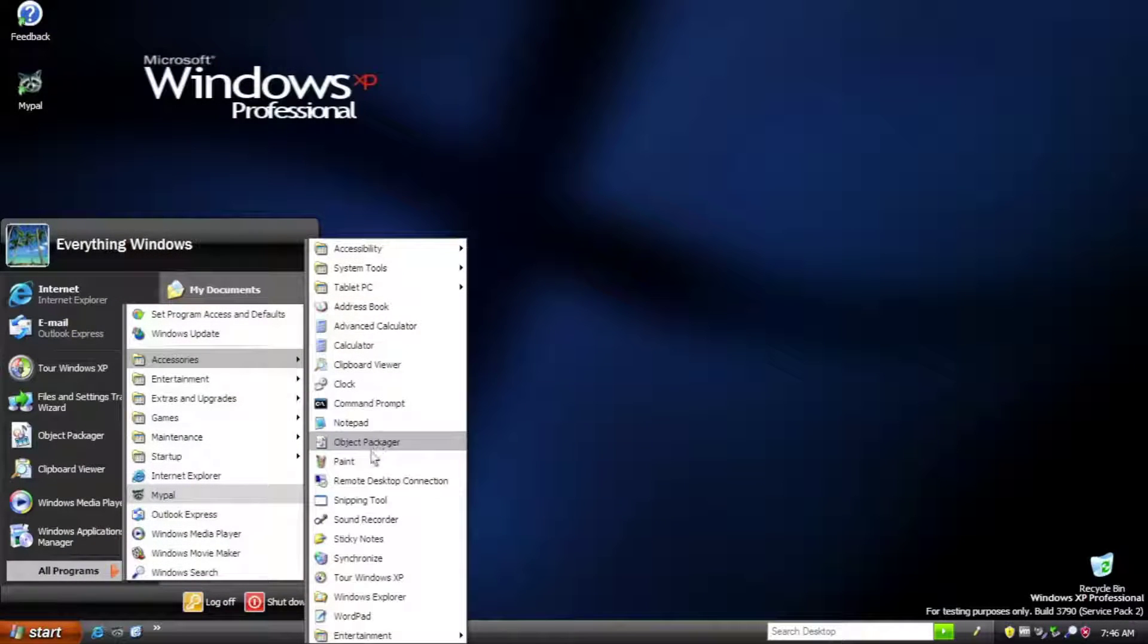
Open Paint maximized and draw a black freehand line with two closed loops on the canvas
left_click(371, 462)
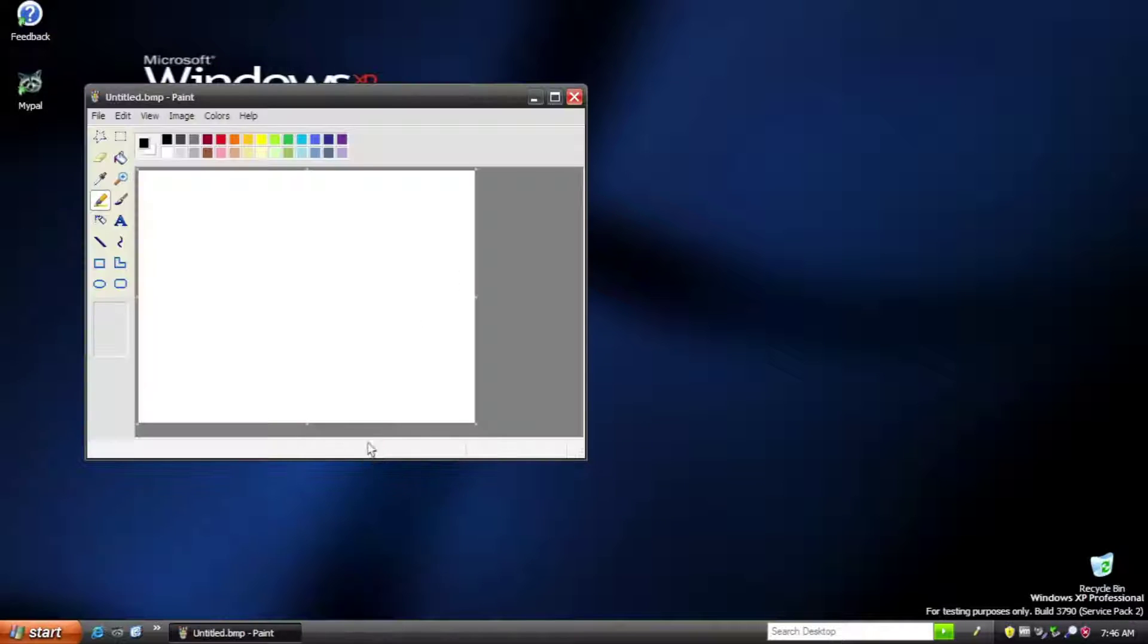
left_click(554, 97)
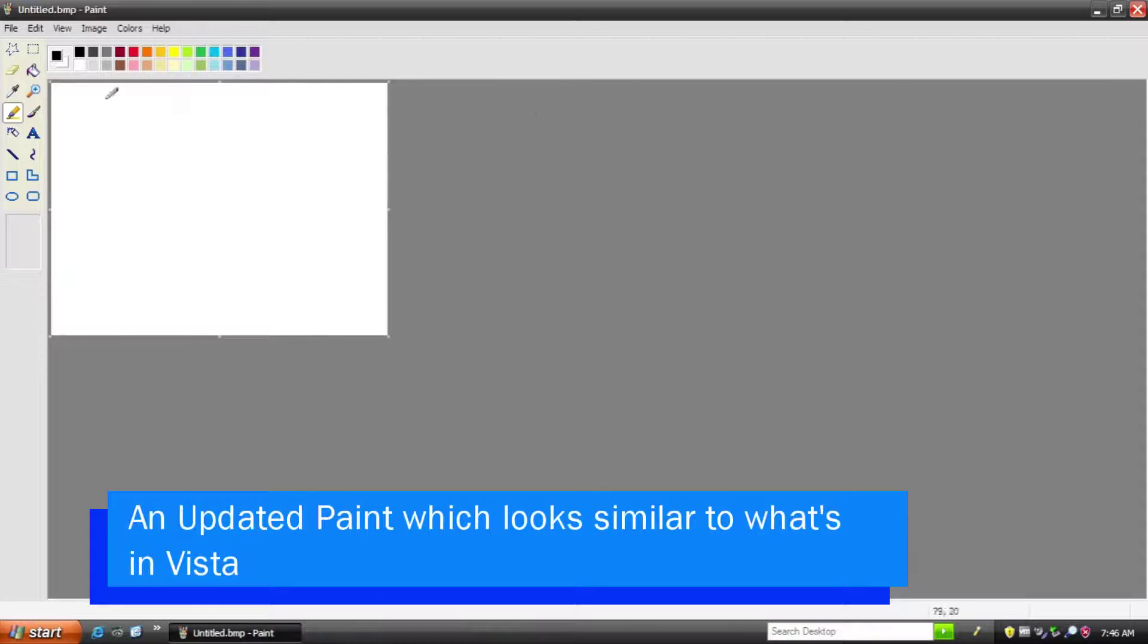
mouse_move(130, 143)
left_mouse_down()
mouse_move(244, 238)
mouse_move(293, 198)
left_mouse_up()
Fill the large loop with red, the small loop with turquoise and the background with dark blue
left_click(134, 52)
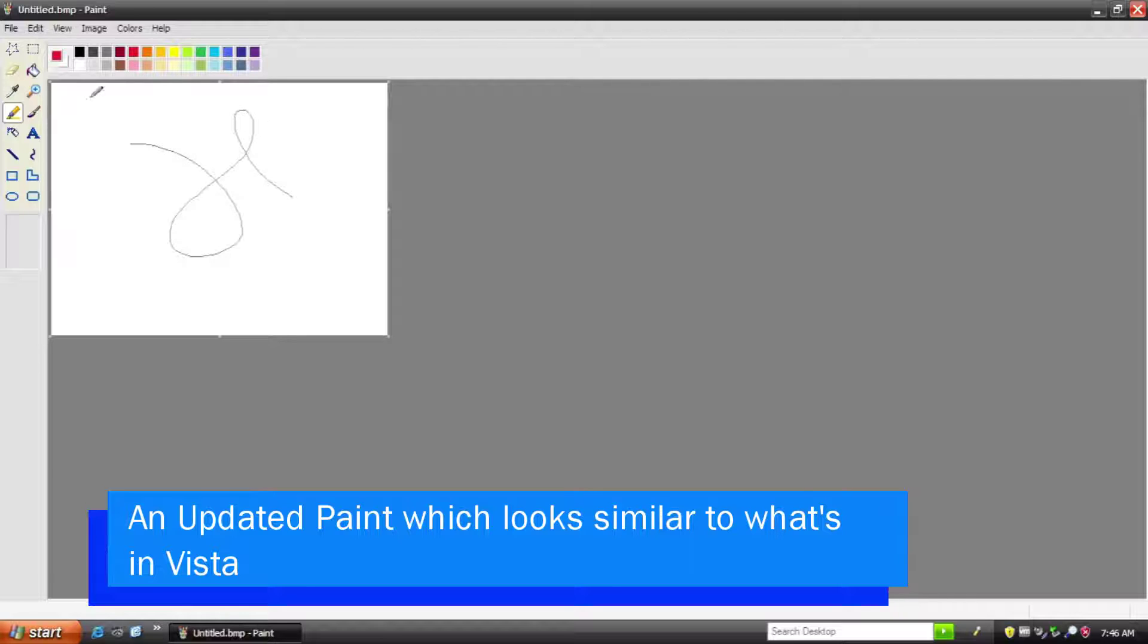
left_click(33, 70)
left_click(204, 227)
left_click(214, 52)
left_click(244, 128)
left_click(241, 52)
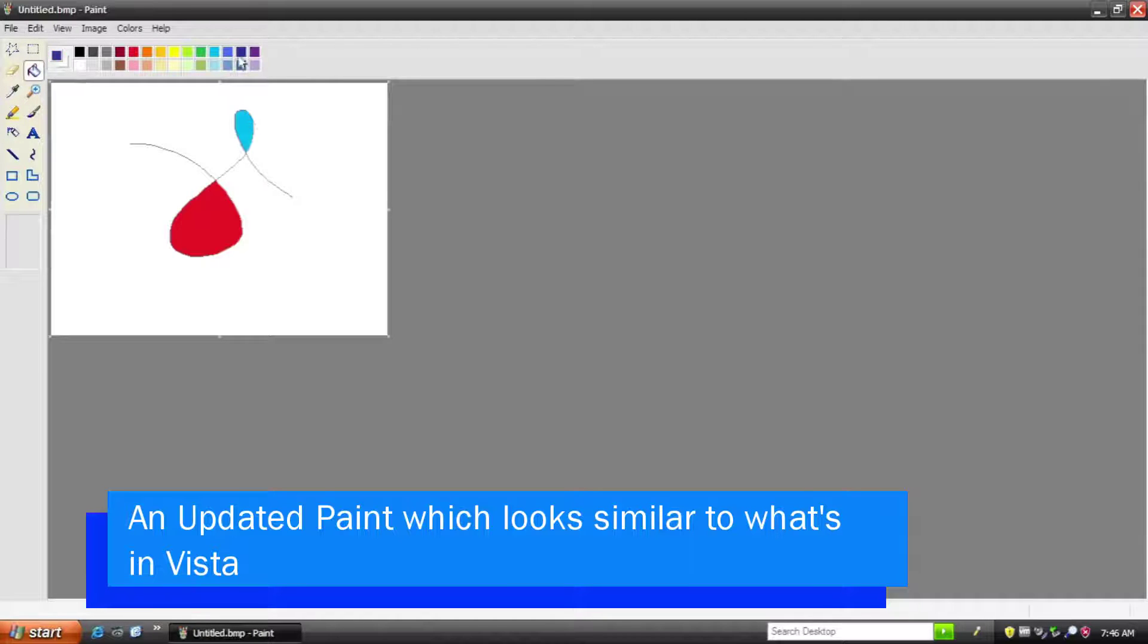
left_click(204, 127)
Add the text "test" in a white text box on the dark blue background, above the red loop
left_click(34, 133)
type("tes")
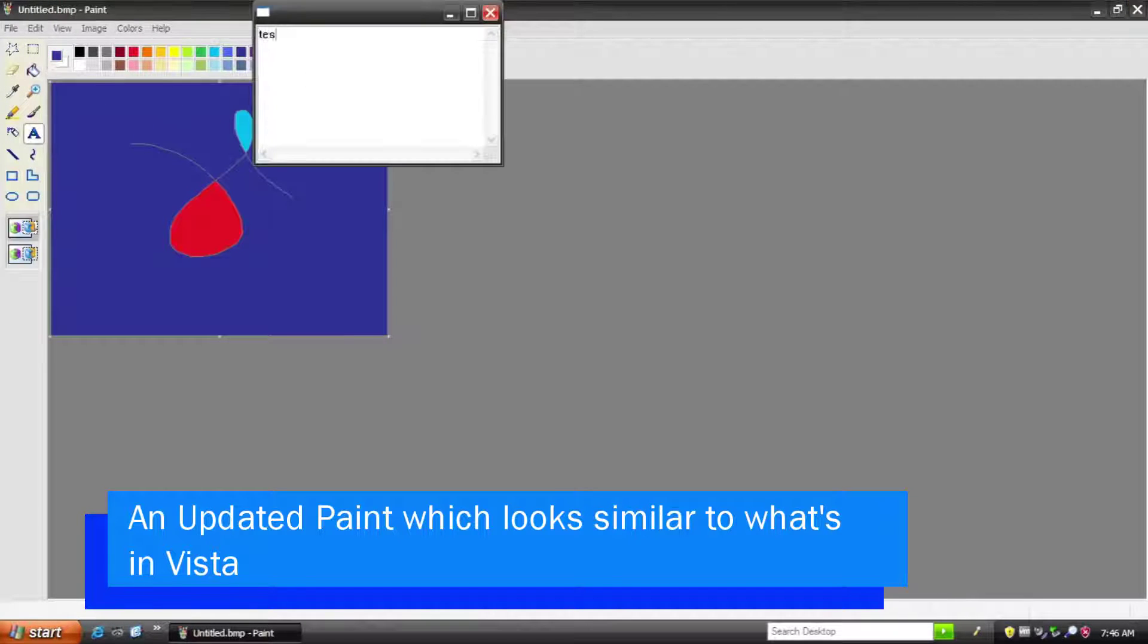
type("t")
left_click(490, 13)
left_click_drag(84, 113, 183, 172)
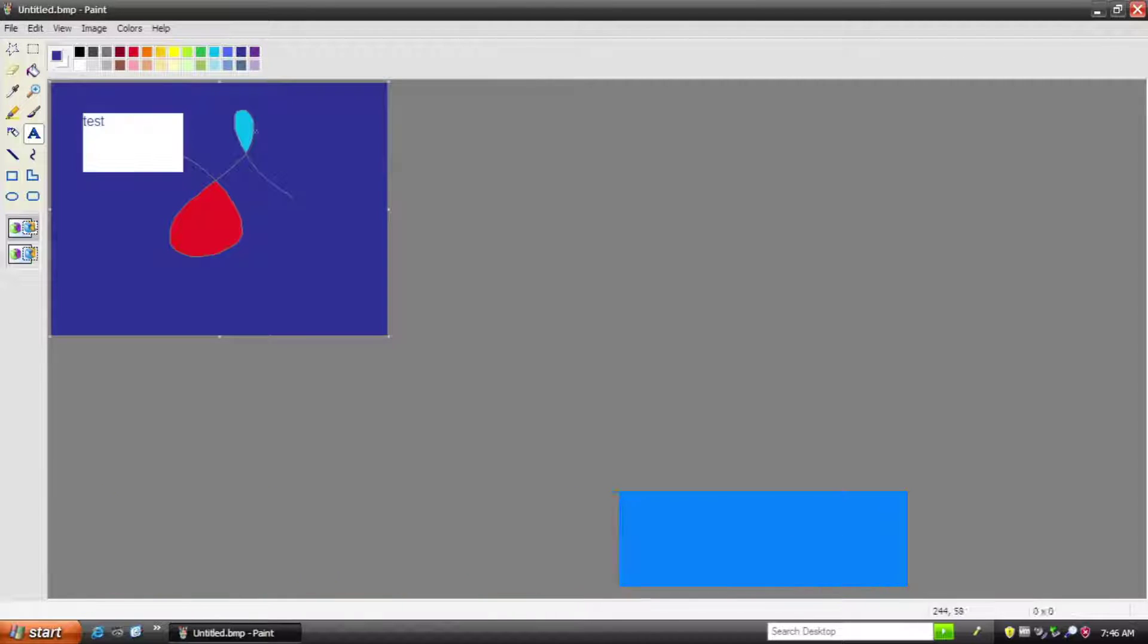
left_click_drag(137, 263, 242, 292)
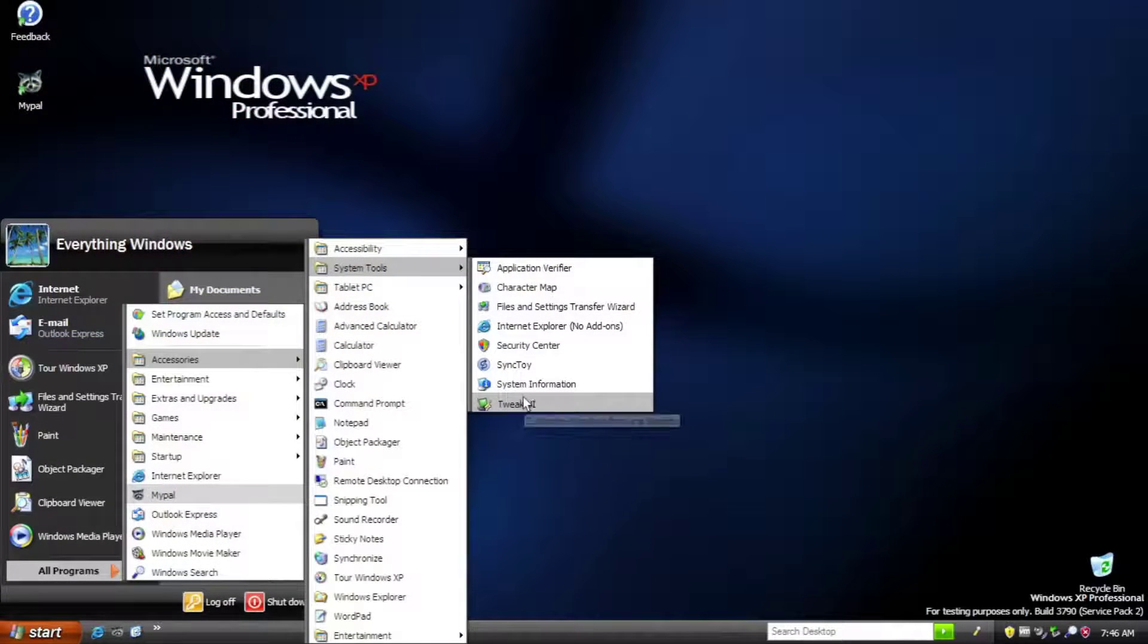
Open Tweak UI and examine its About, General and Mouse settings, including Tips, Policy, Focus and Alt+Tab
left_click(523, 401)
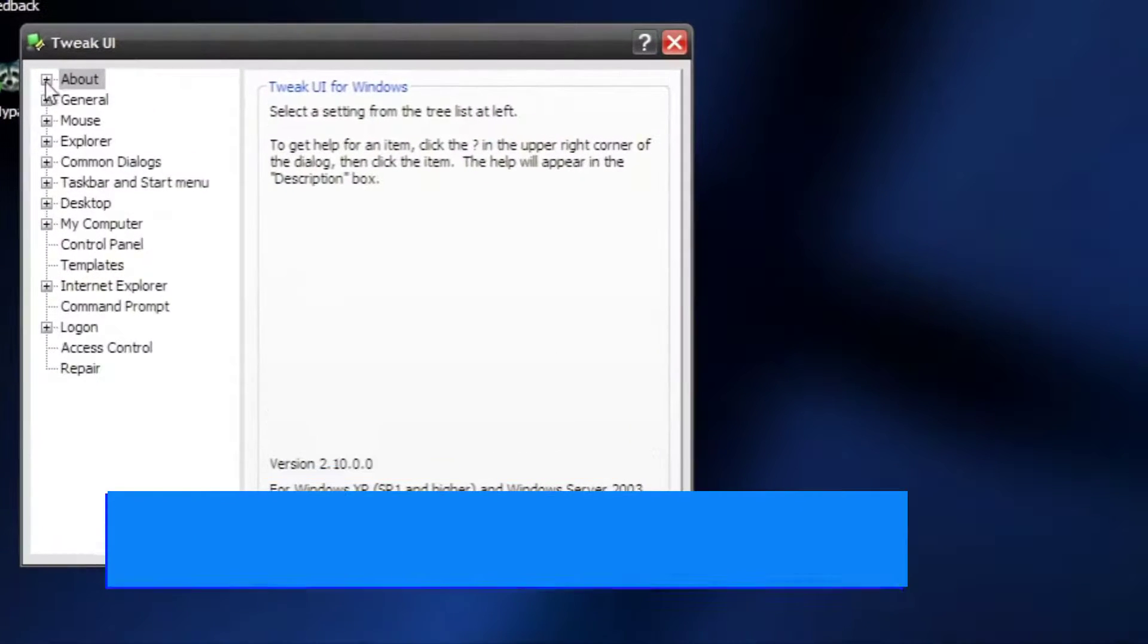
left_click(46, 81)
left_click(97, 100)
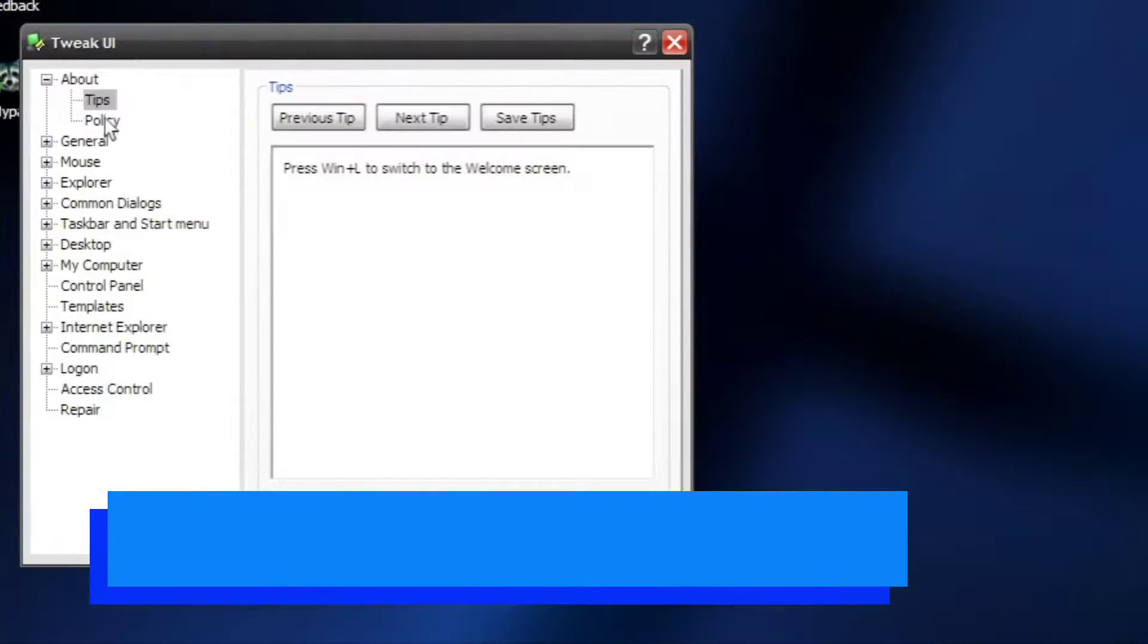
left_click(102, 121)
left_click(46, 141)
left_click(103, 181)
left_click(105, 163)
double_click(71, 204)
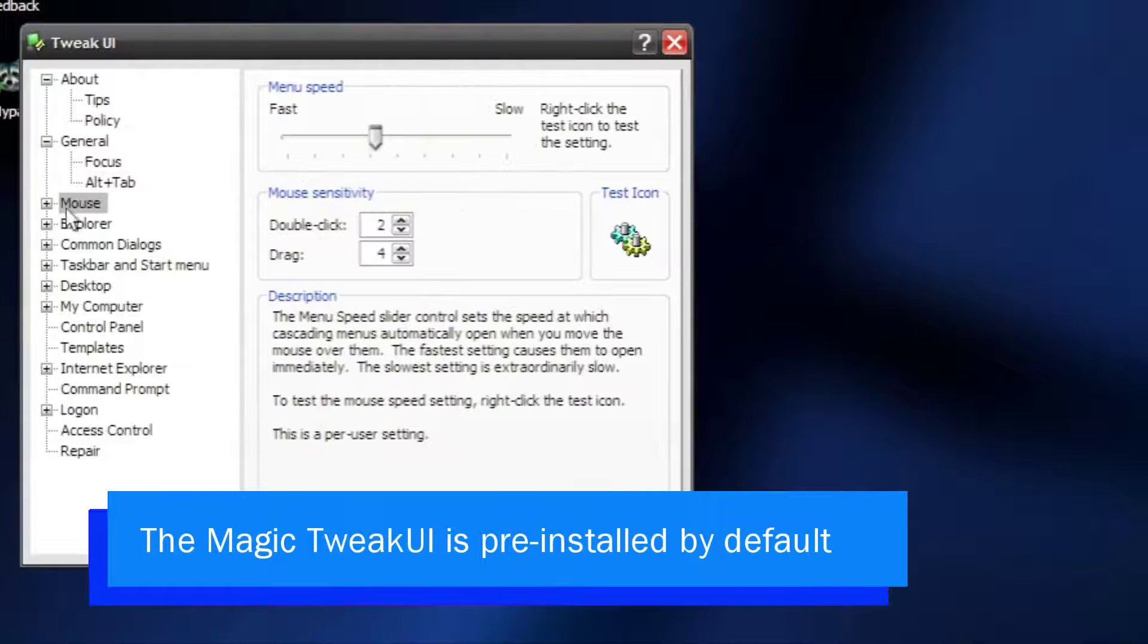
Examine the Tweak UI settings for Explorer, Access Control, Repair, Internet Explorer's Toolbar Background, and My Computer's Special Folders and AutoPlay
left_click(46, 225)
scroll(58, 523, "down", 2)
left_click(75, 513)
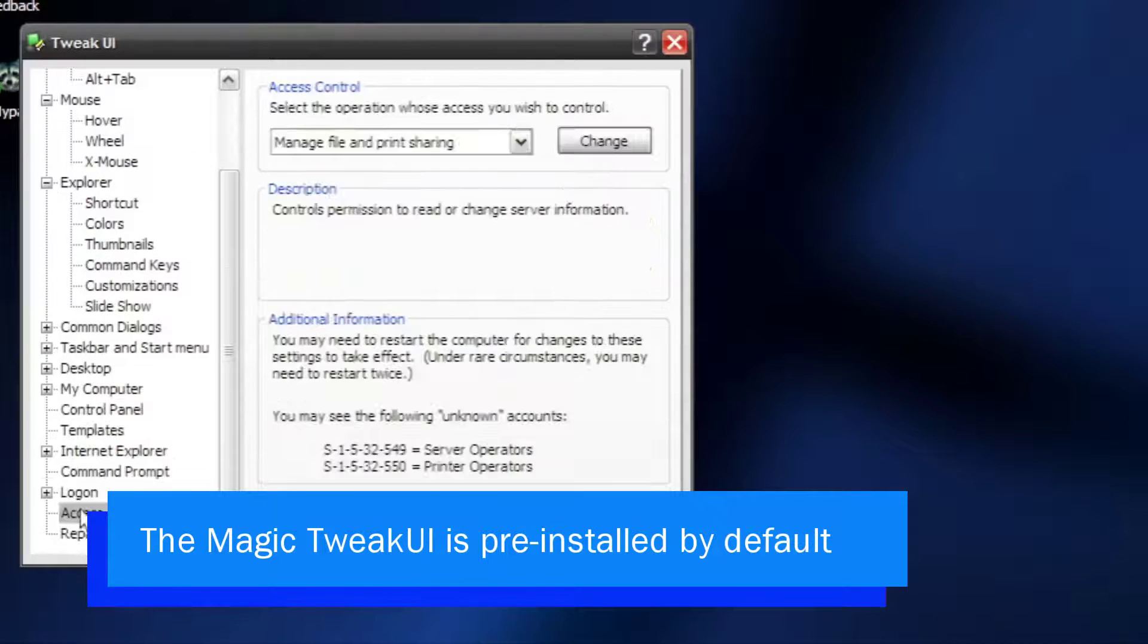
left_click(72, 534)
left_click(475, 184)
left_click(42, 459)
left_click(46, 452)
left_click(107, 431)
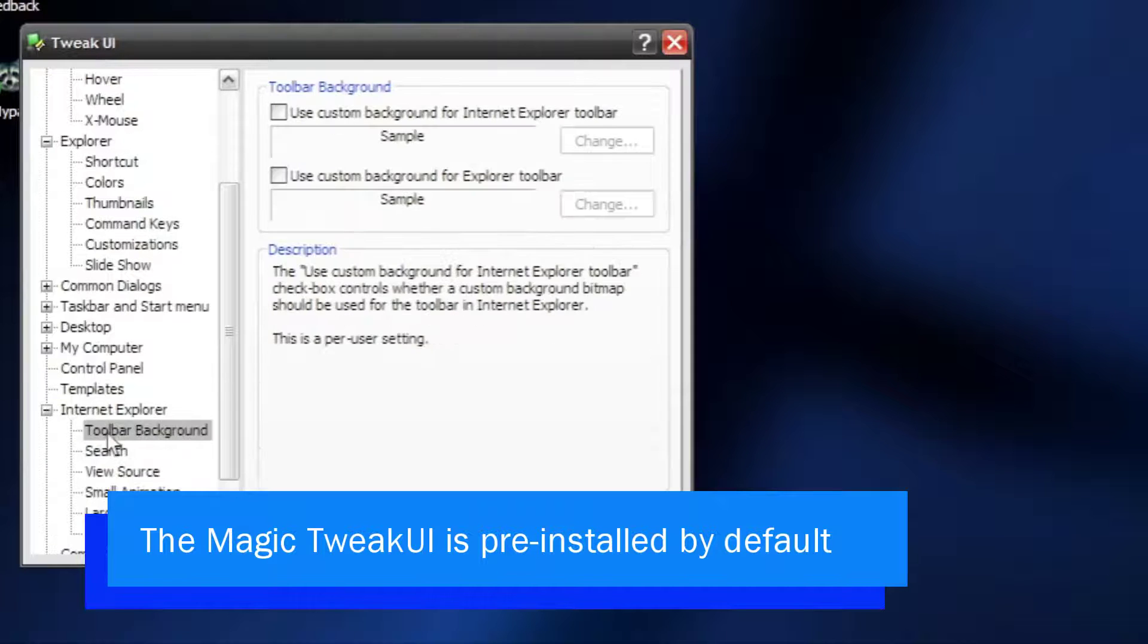
left_click(67, 352)
left_click(132, 389)
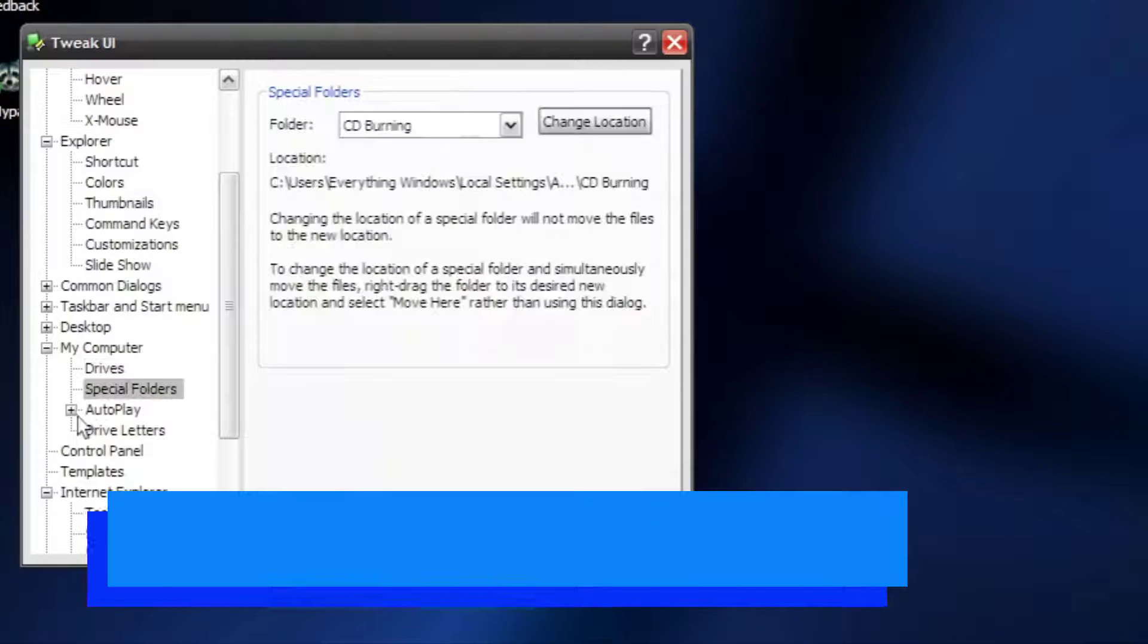
left_click(71, 410)
Set My Computer as the first icon on the desktop in Tweak UI and apply the change
left_click(98, 347)
left_click(332, 138)
left_click(525, 543)
Examine the Tweak UI settings for the Start Menu, Common Dialogs, and Explorer's Command Keys, Thumbnails and Slide Show
left_click(46, 307)
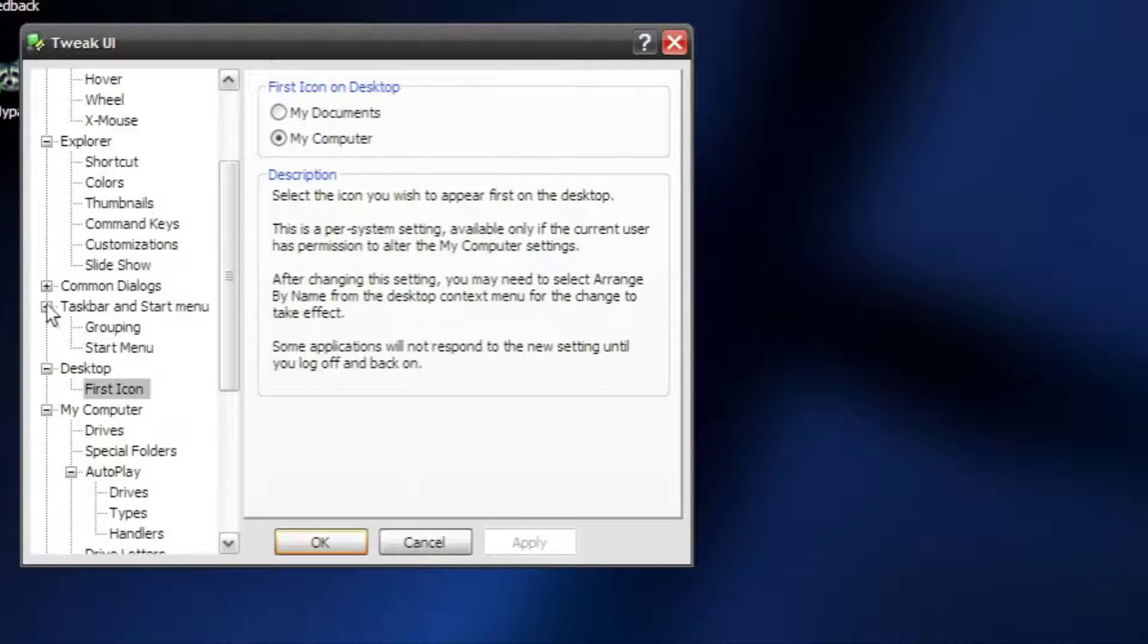
left_click(117, 349)
left_click(47, 286)
left_click(107, 302)
scroll(225, 257, "up", 2)
left_click(113, 324)
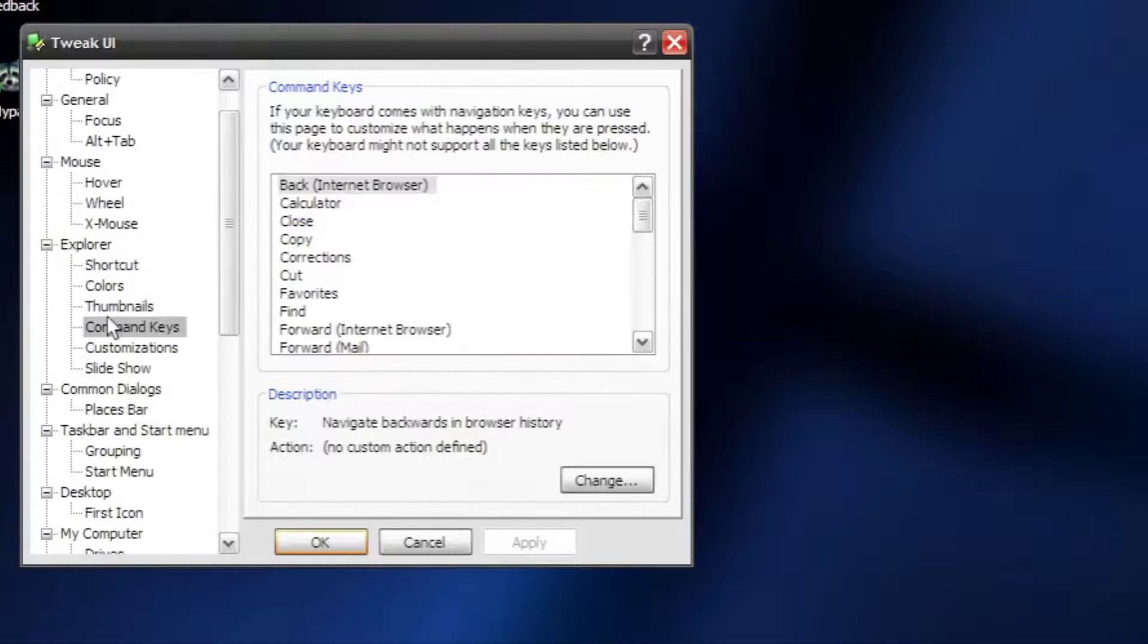
left_click(119, 306)
left_click(118, 368)
scroll(235, 212, "up", 1)
left_click(111, 182)
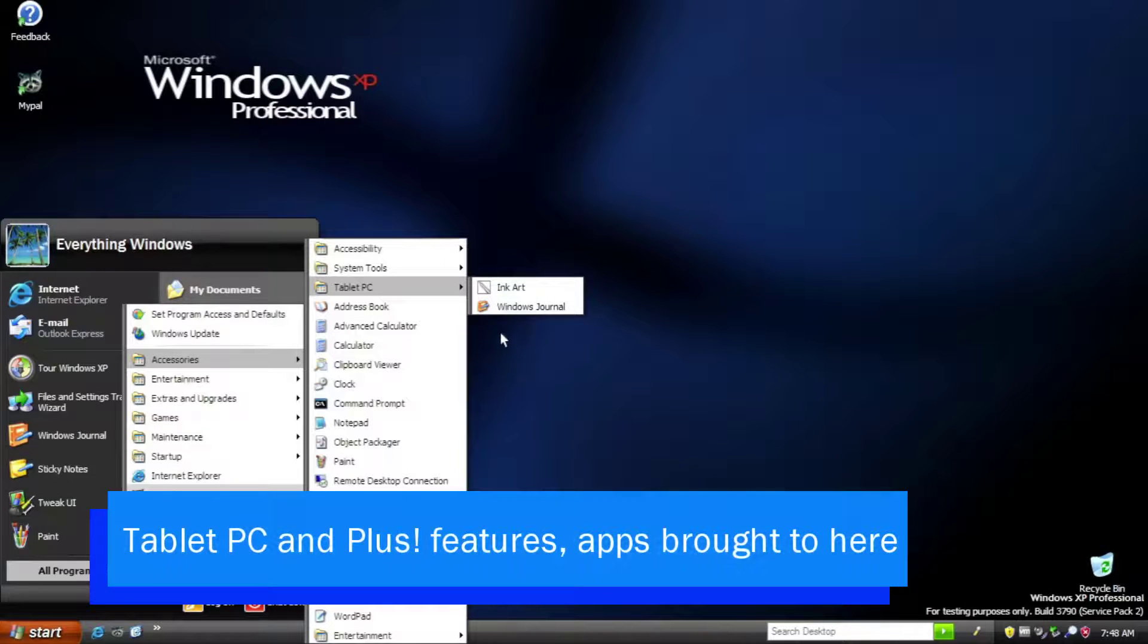
mouse_move(263, 379)
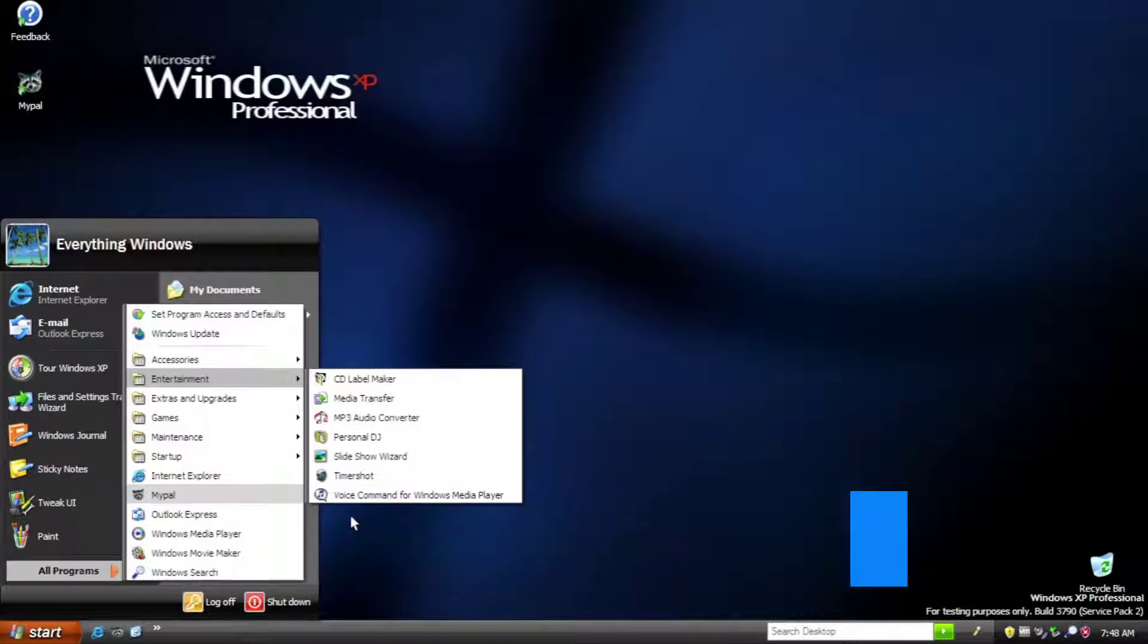
mouse_move(247, 416)
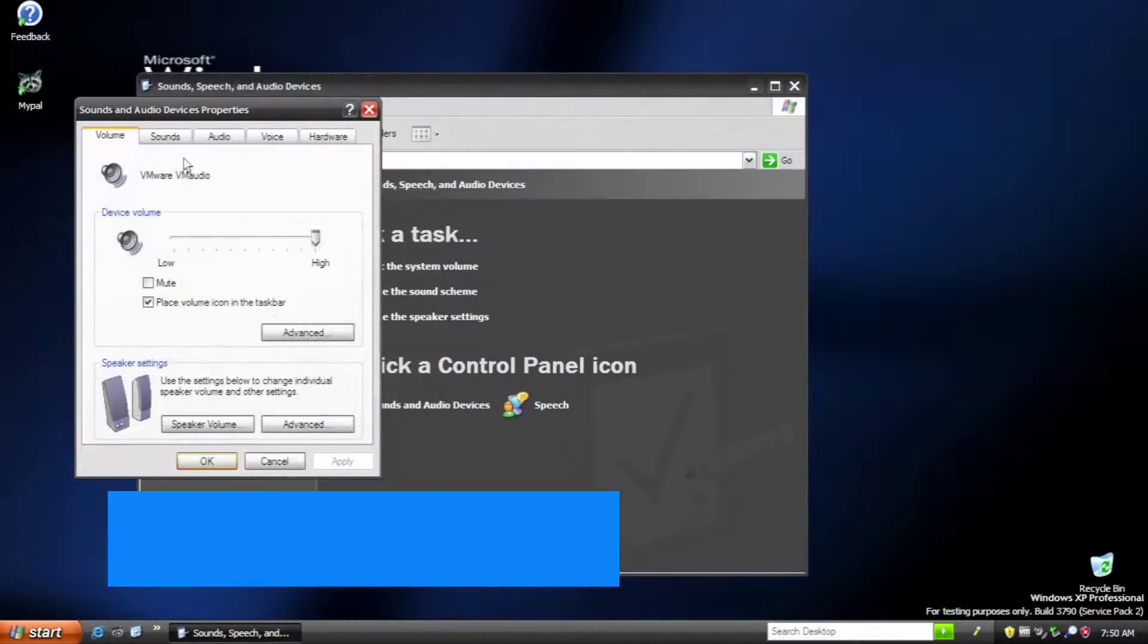
Preview the system sounds assigned to Asterisk, Critical Battery Alarm, Critical Stop and Default Beep
left_click(174, 143)
left_click(157, 331)
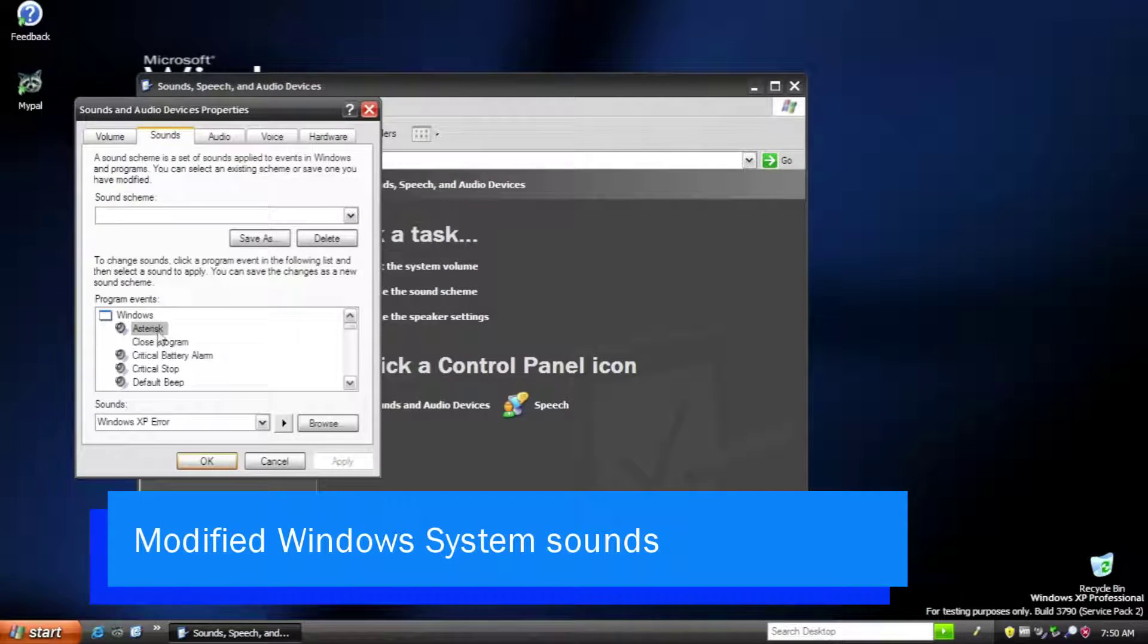
left_click(280, 424)
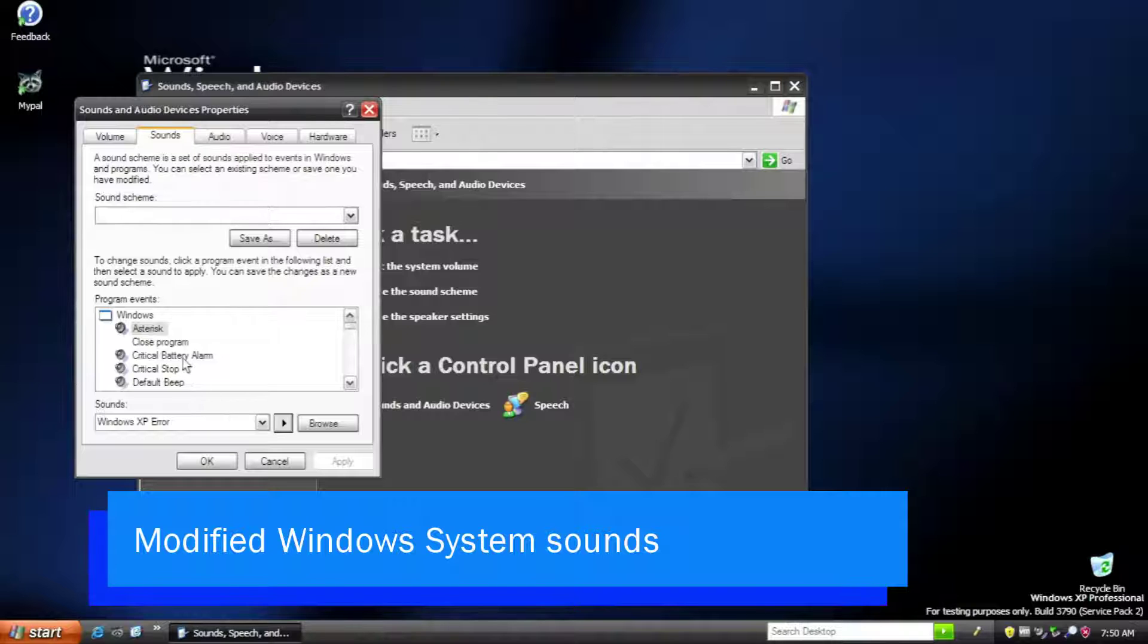
left_click(183, 357)
left_click(283, 423)
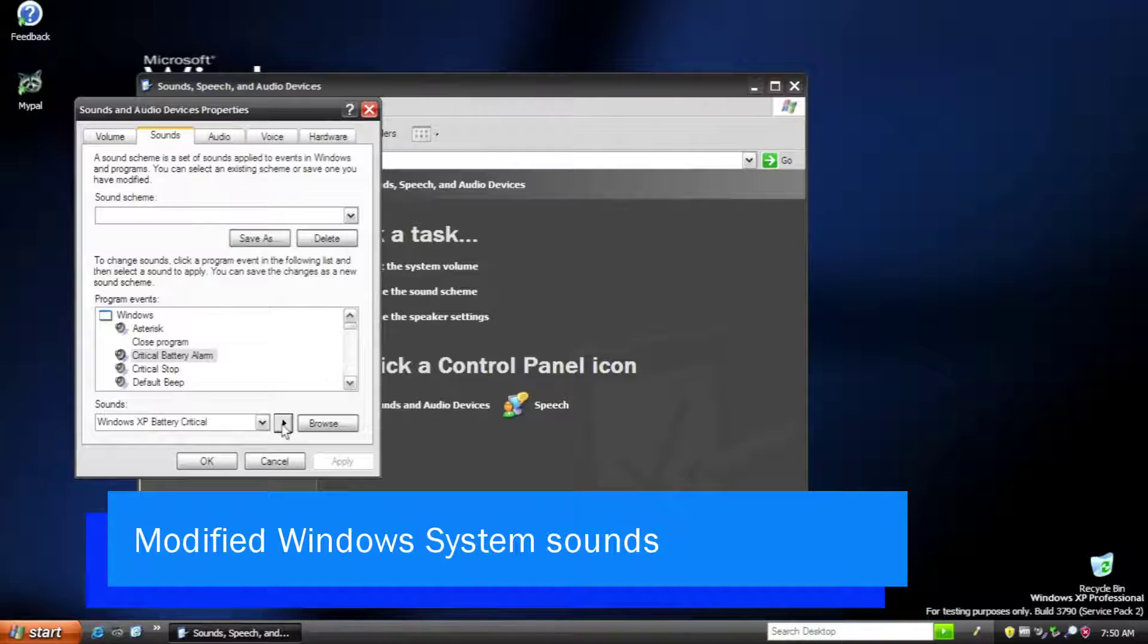
left_click(179, 369)
left_click(282, 423)
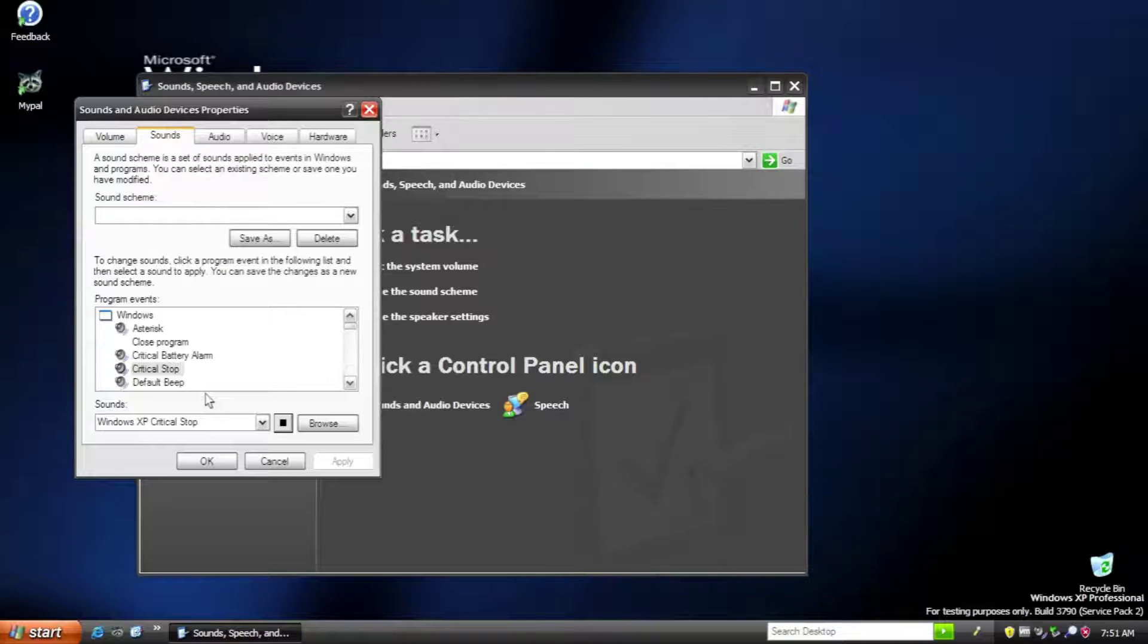
left_click(165, 384)
left_click(283, 423)
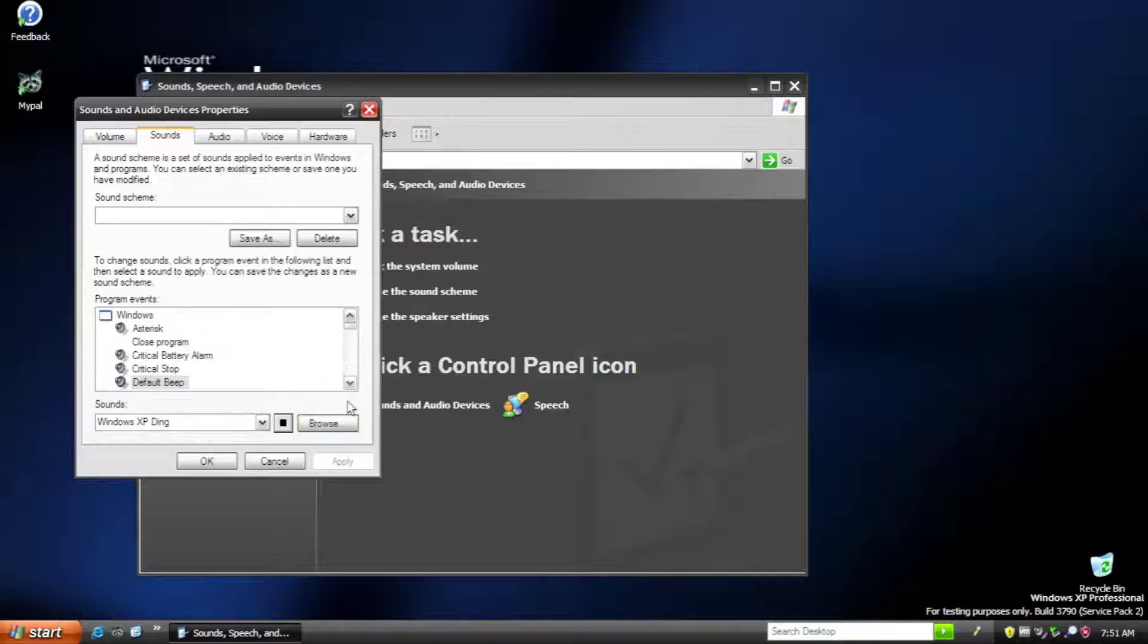
Preview the system sounds assigned to Device Connect, Device Disconnect and Device Failed to Connect
left_click(350, 383)
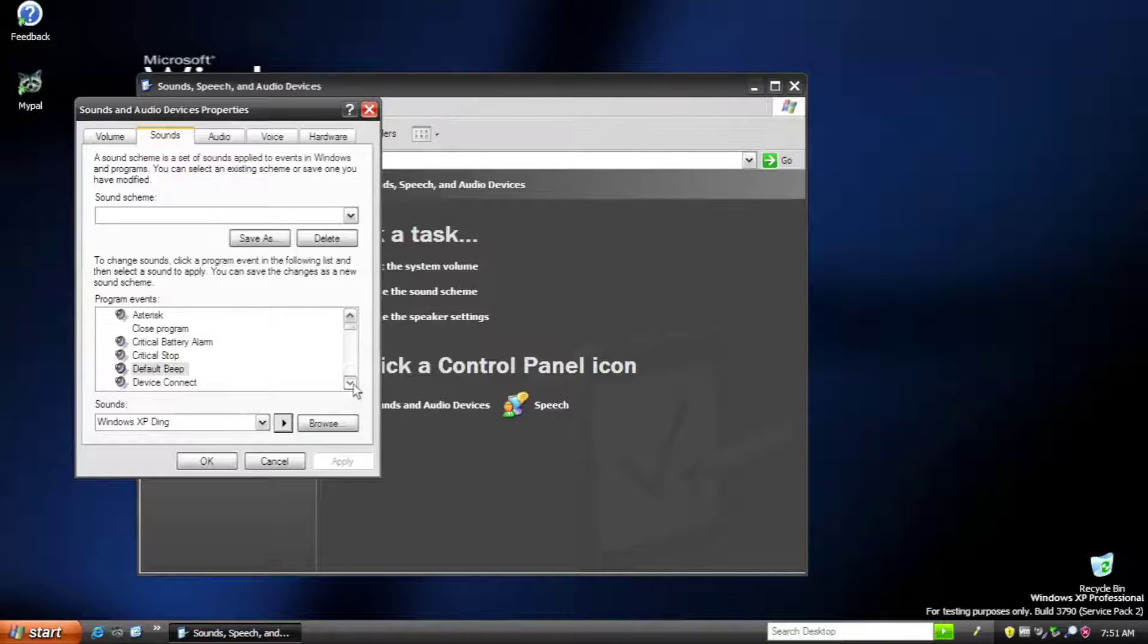
left_click(350, 383)
left_click(349, 384)
left_click(349, 383)
left_click(349, 383)
left_click(164, 328)
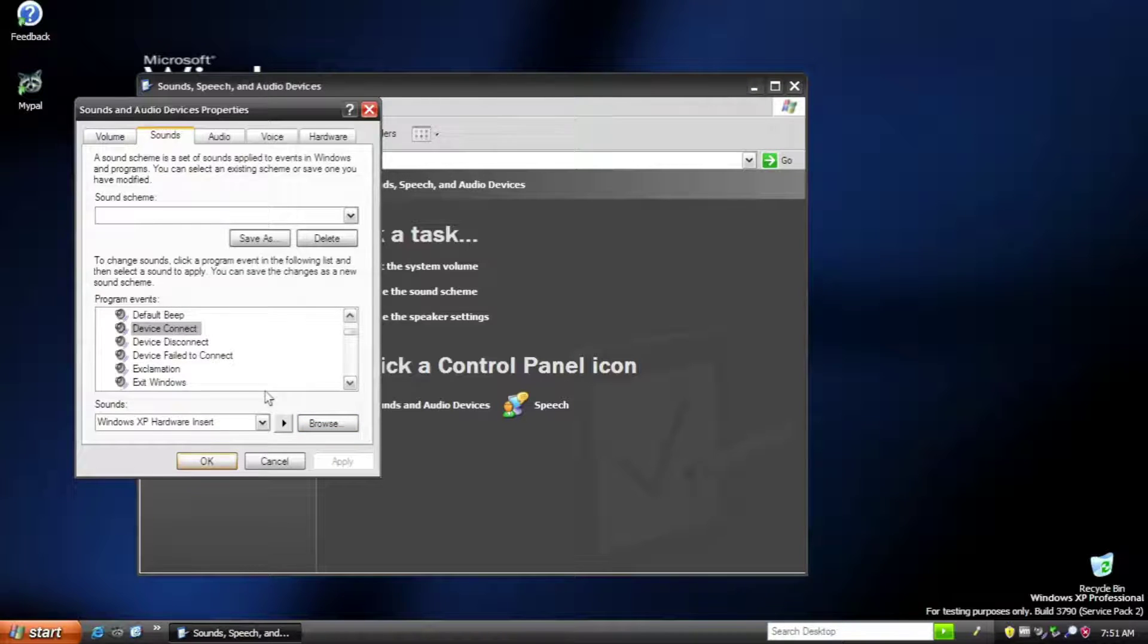
left_click(285, 423)
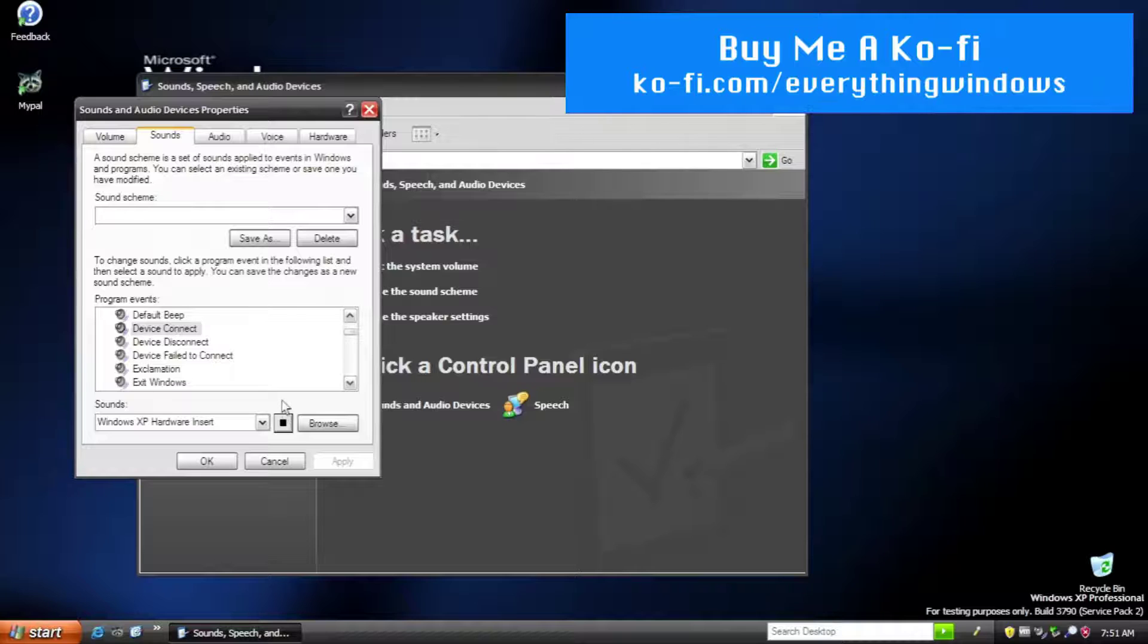
left_click(184, 343)
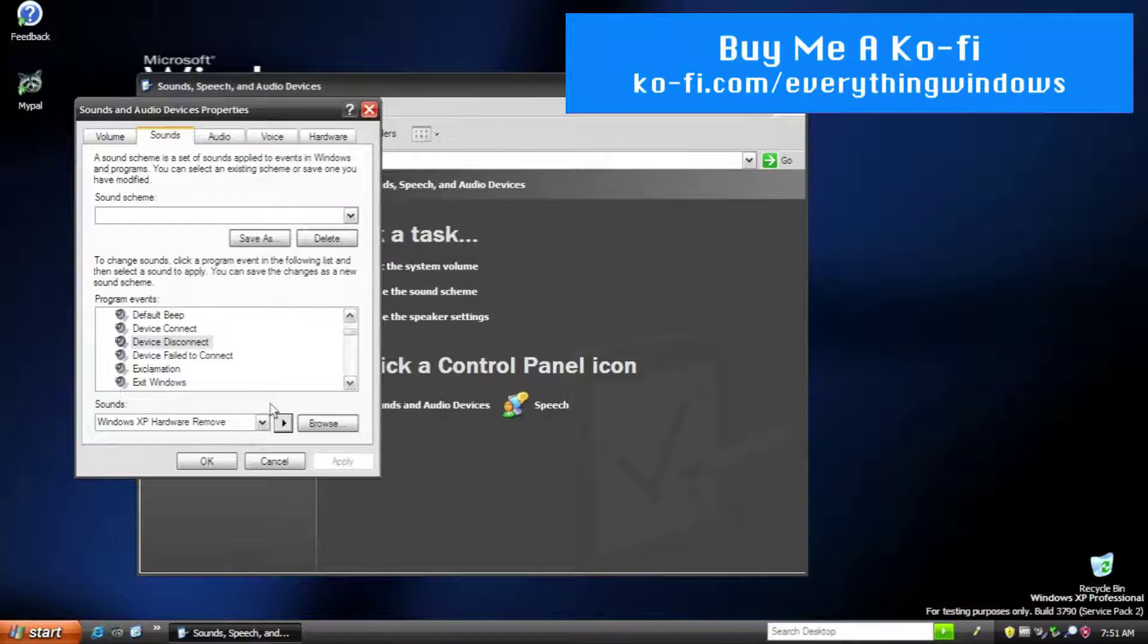
left_click(204, 356)
left_click(283, 423)
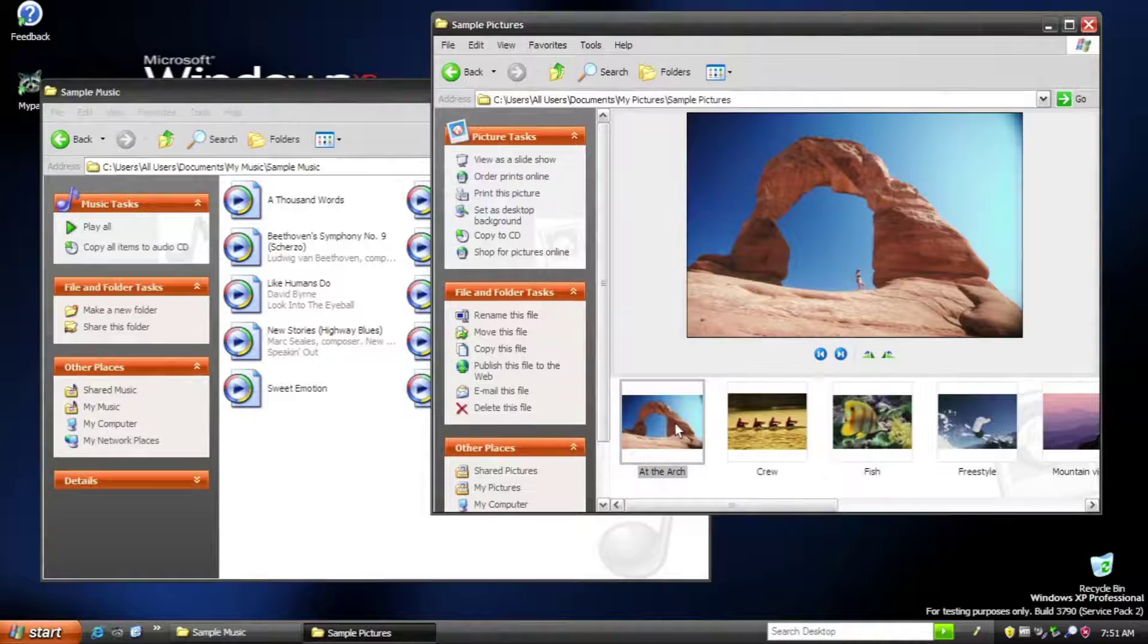
View the sample pictures one after another, from At the Arch through to Winter
key("Right")
key("Right")
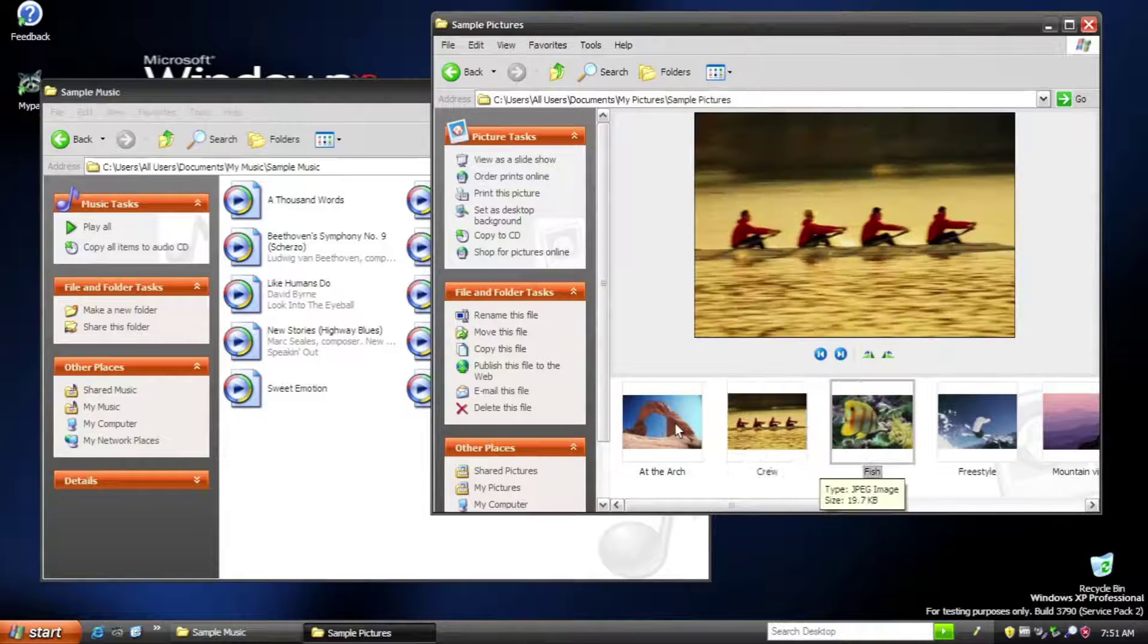
key("Right")
key("Right")
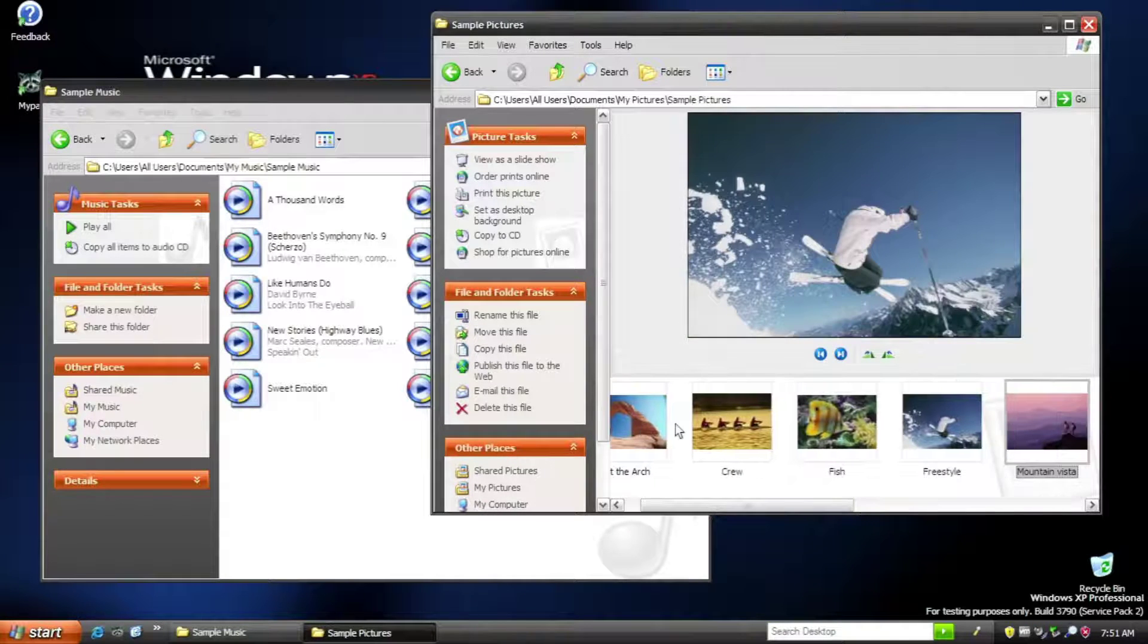
key("Right")
key("Right")
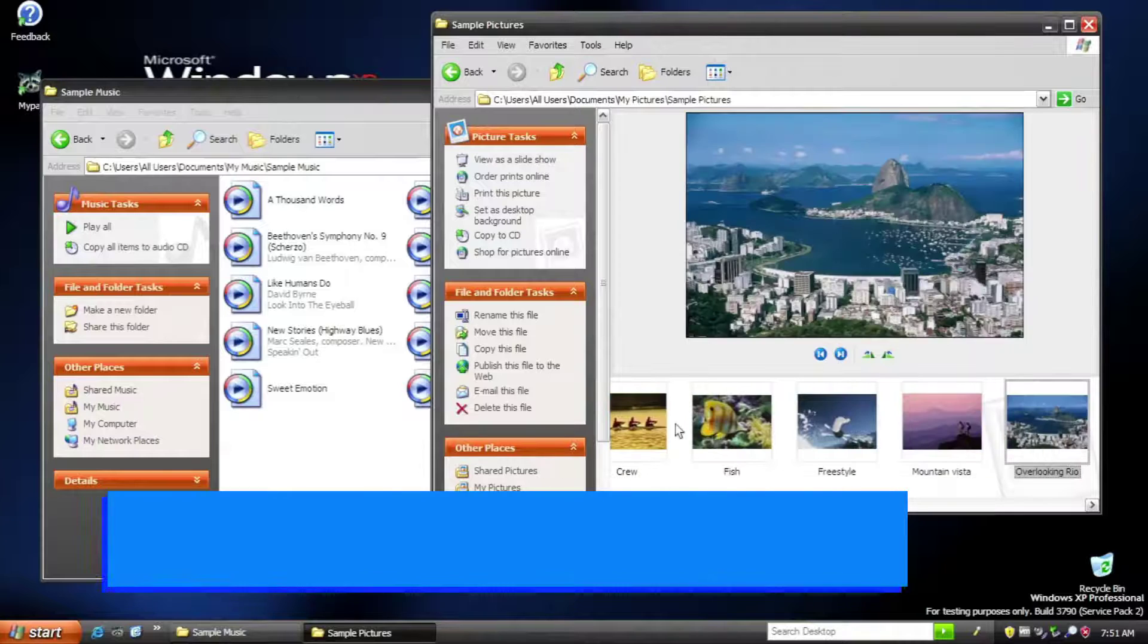
key("Right")
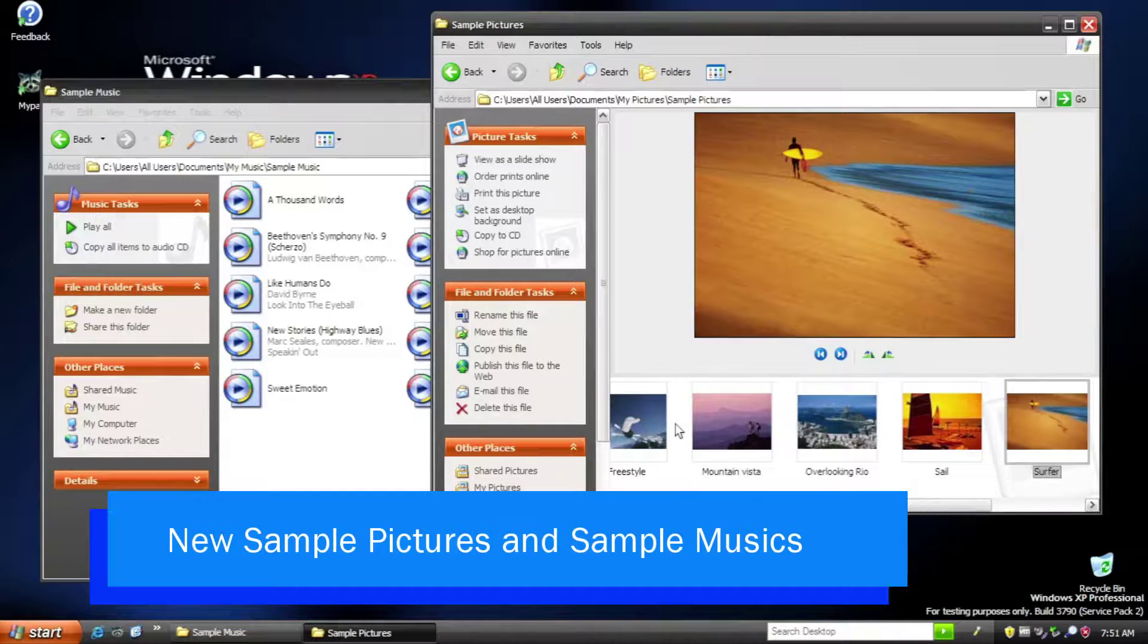
key("Right")
key("Right")
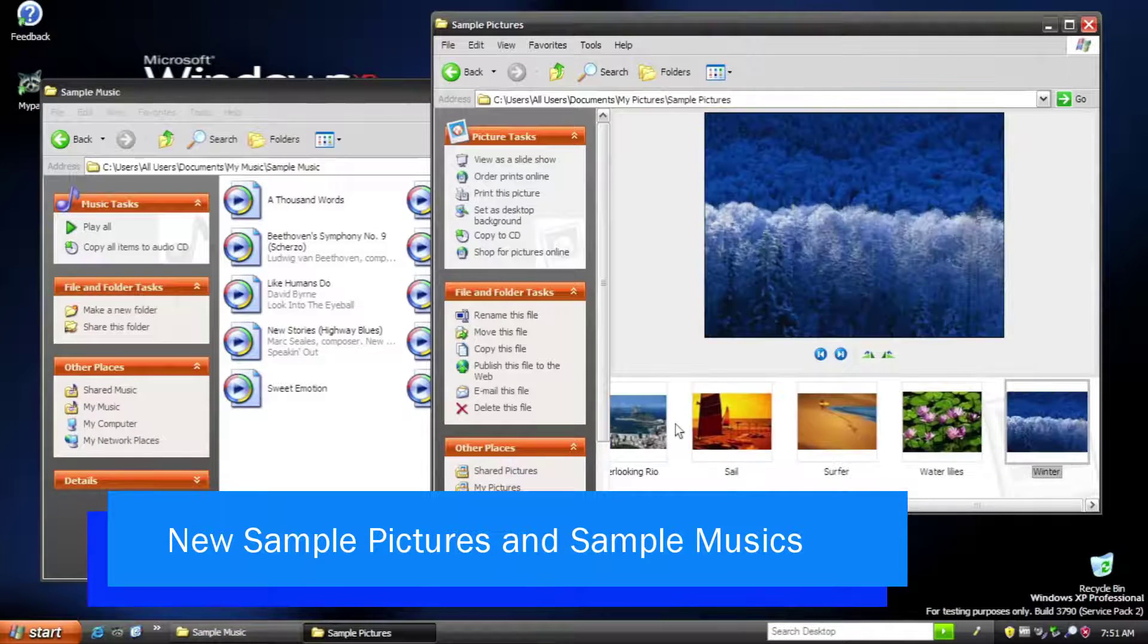
Play the sample tracks A Thousand Words, Beautiful Way, Like Humans Do and Sweet Emotion in turn, closing the player between tracks
key("alt+Tab")
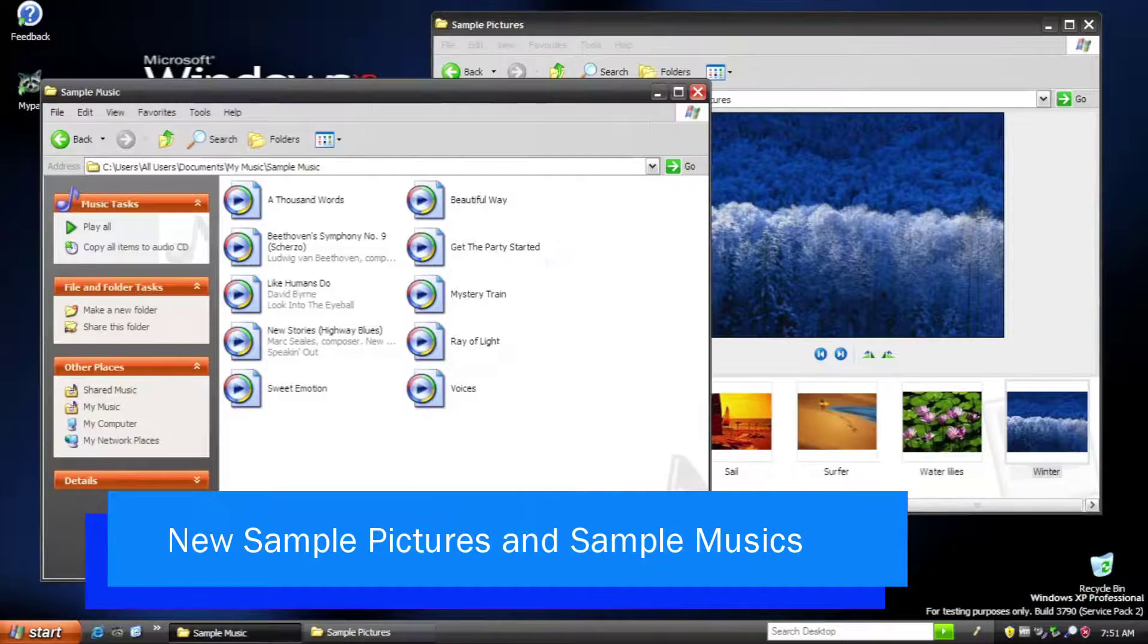
double_click(246, 190)
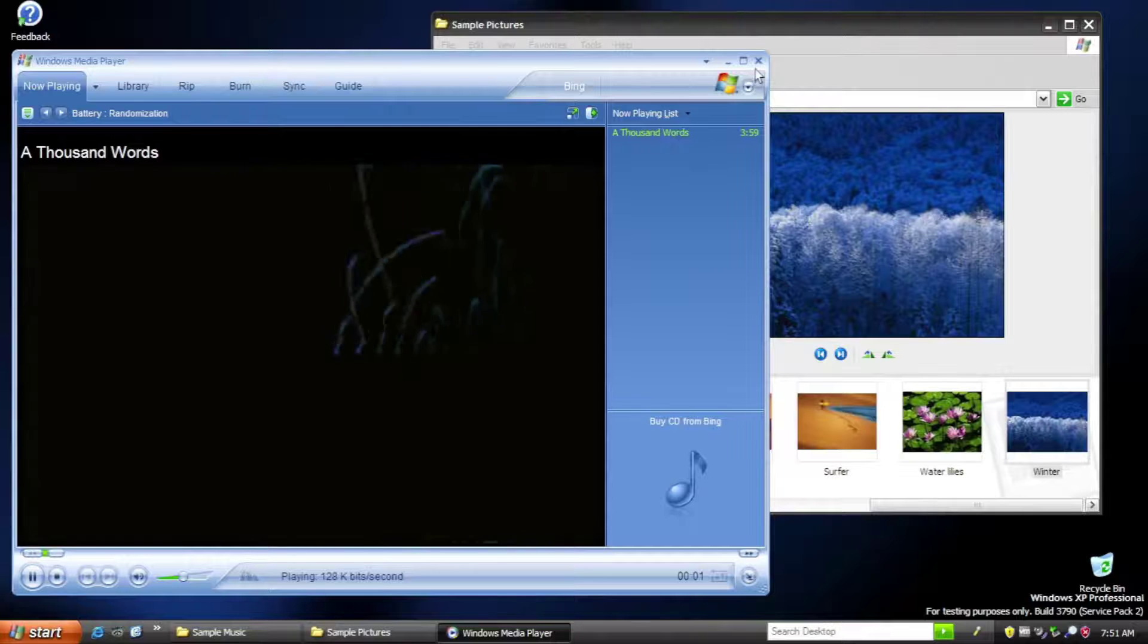
left_click(758, 62)
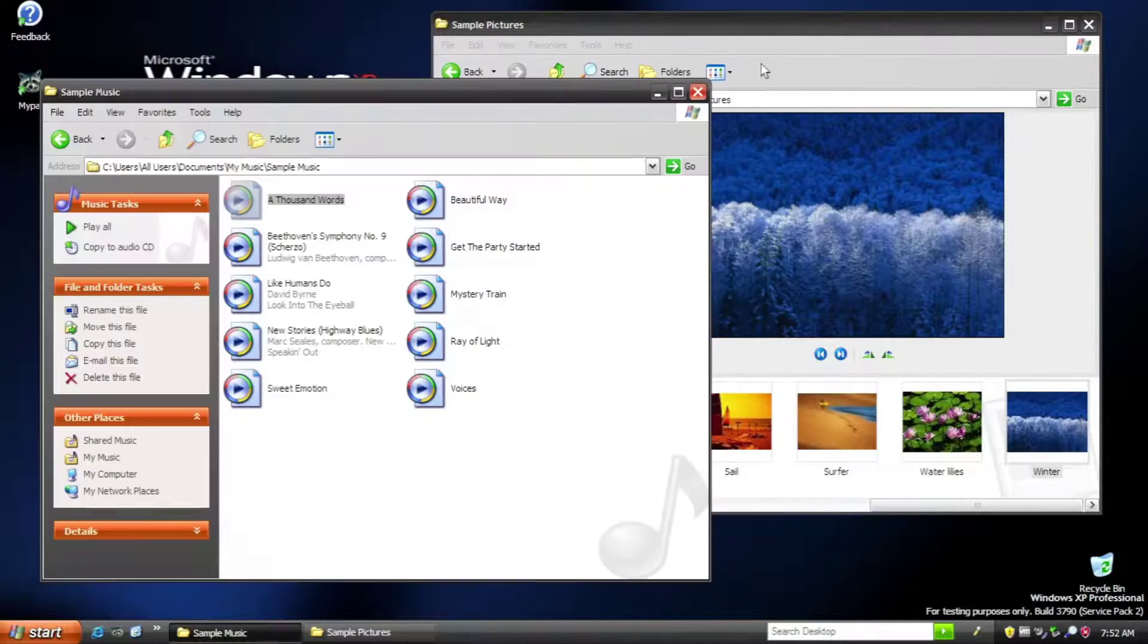
double_click(475, 211)
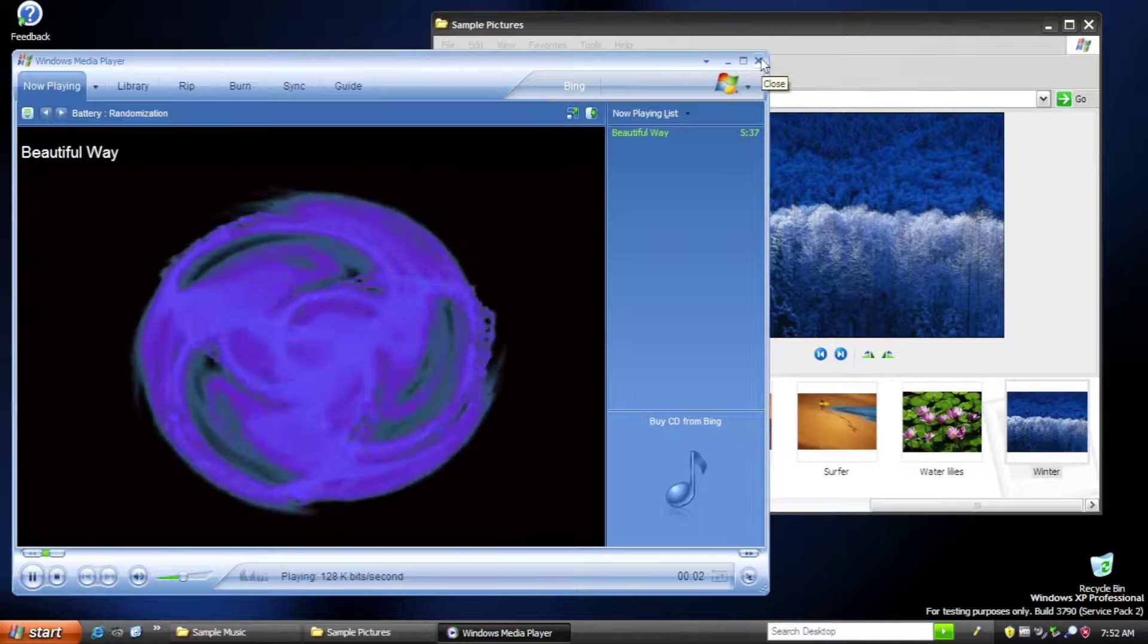
left_click(757, 61)
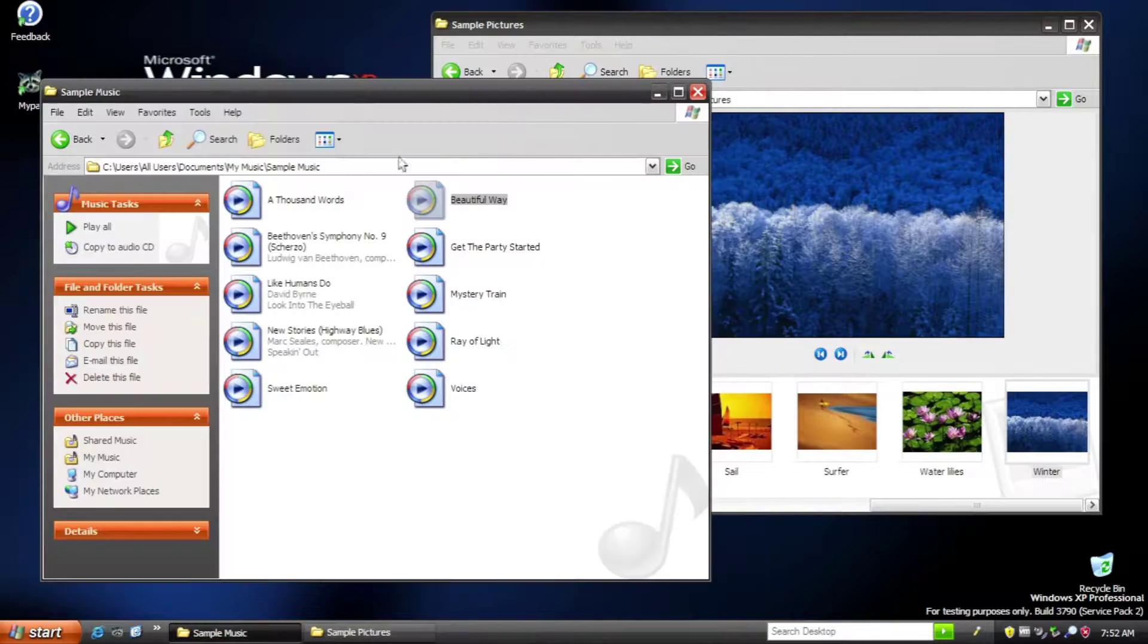
double_click(293, 307)
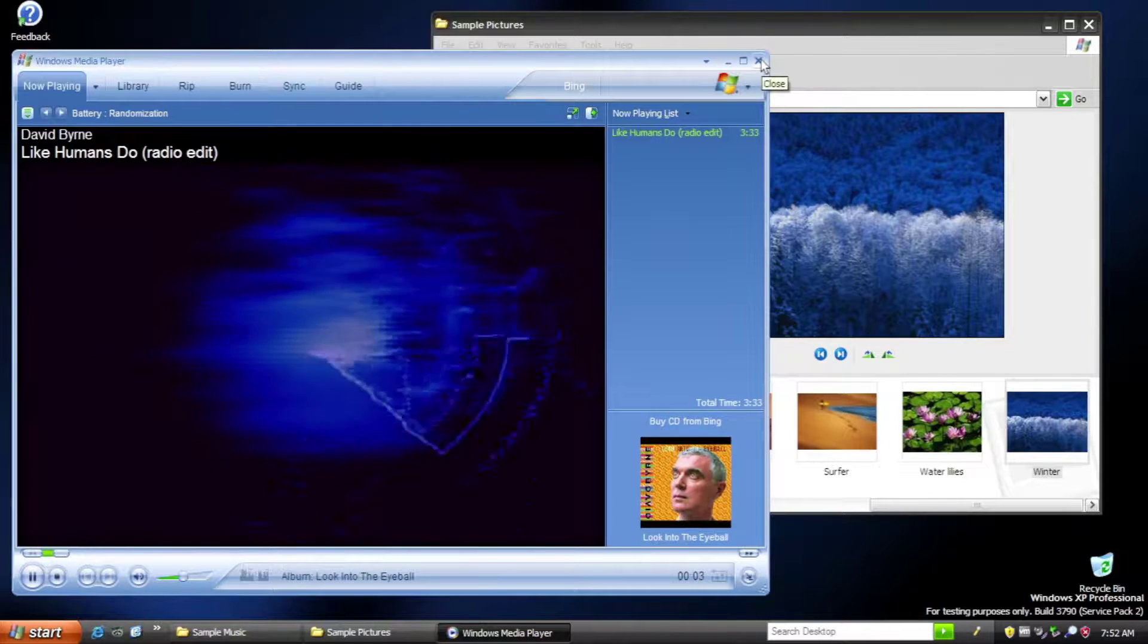
left_click(758, 61)
double_click(326, 392)
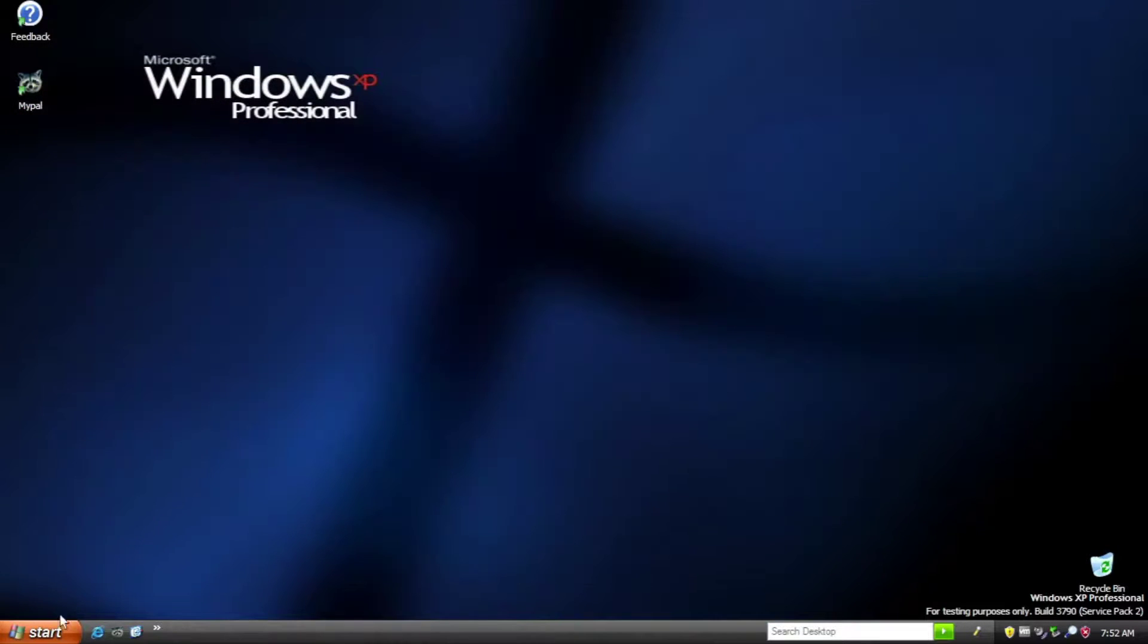
Turn off the computer
left_click(53, 629)
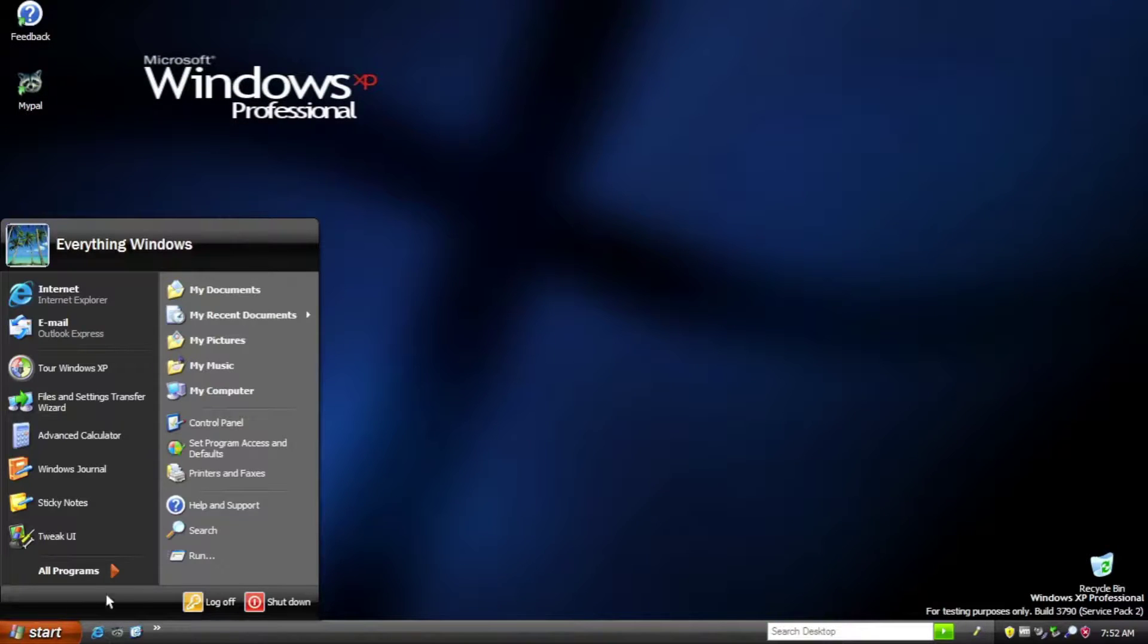
left_click(280, 605)
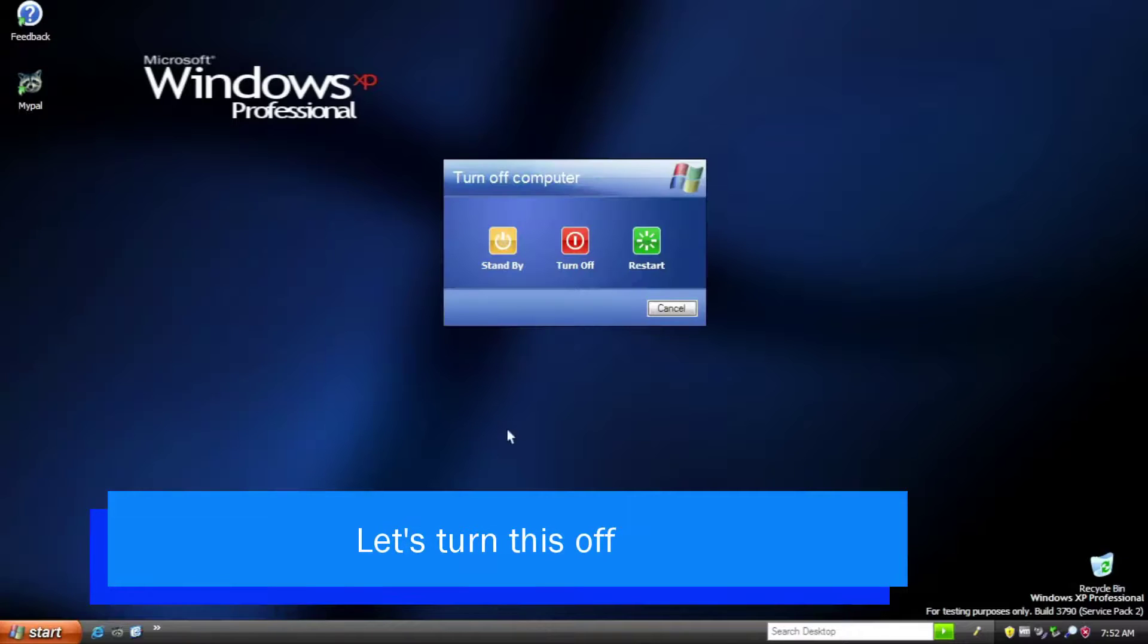
left_click(585, 239)
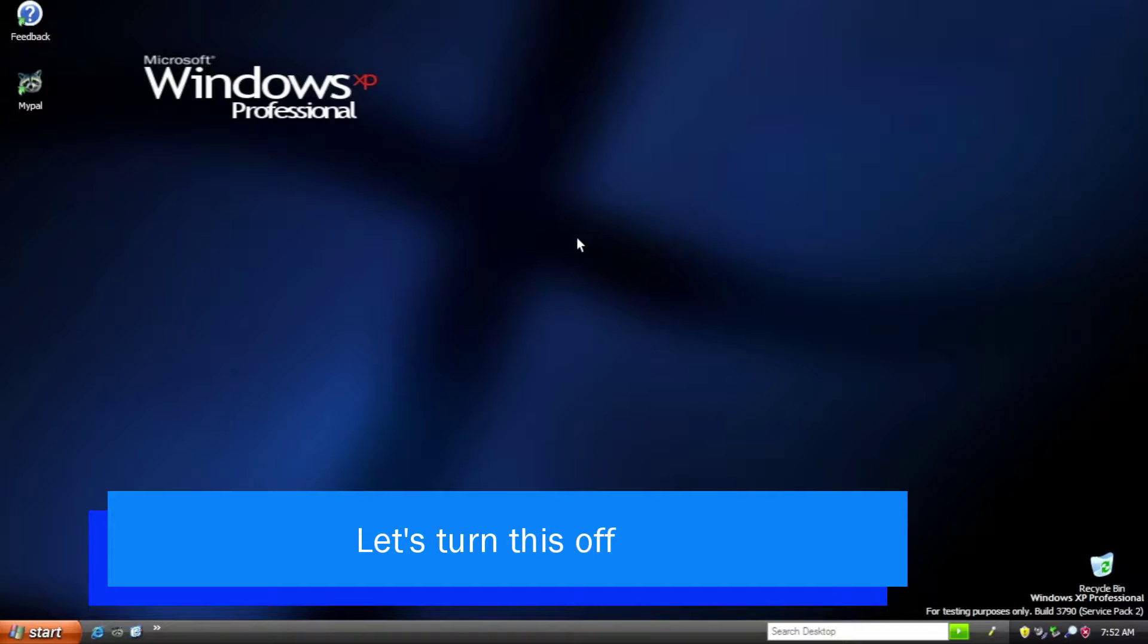